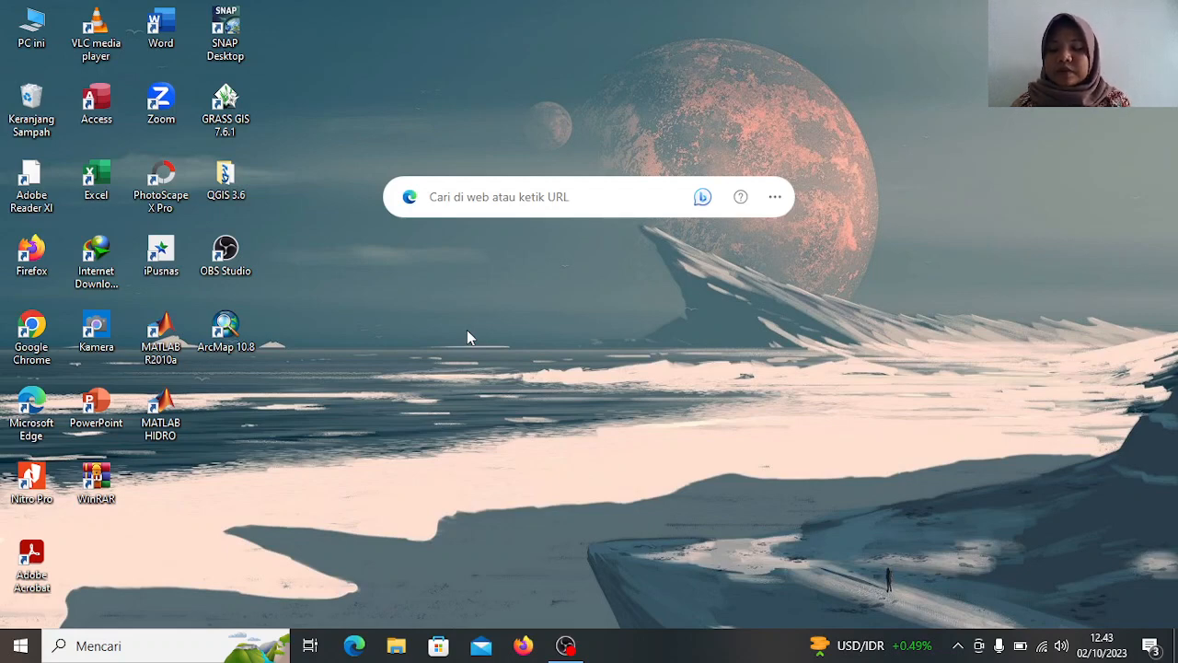
Find the MapSource application on the computer and launch it
left_click(228, 647)
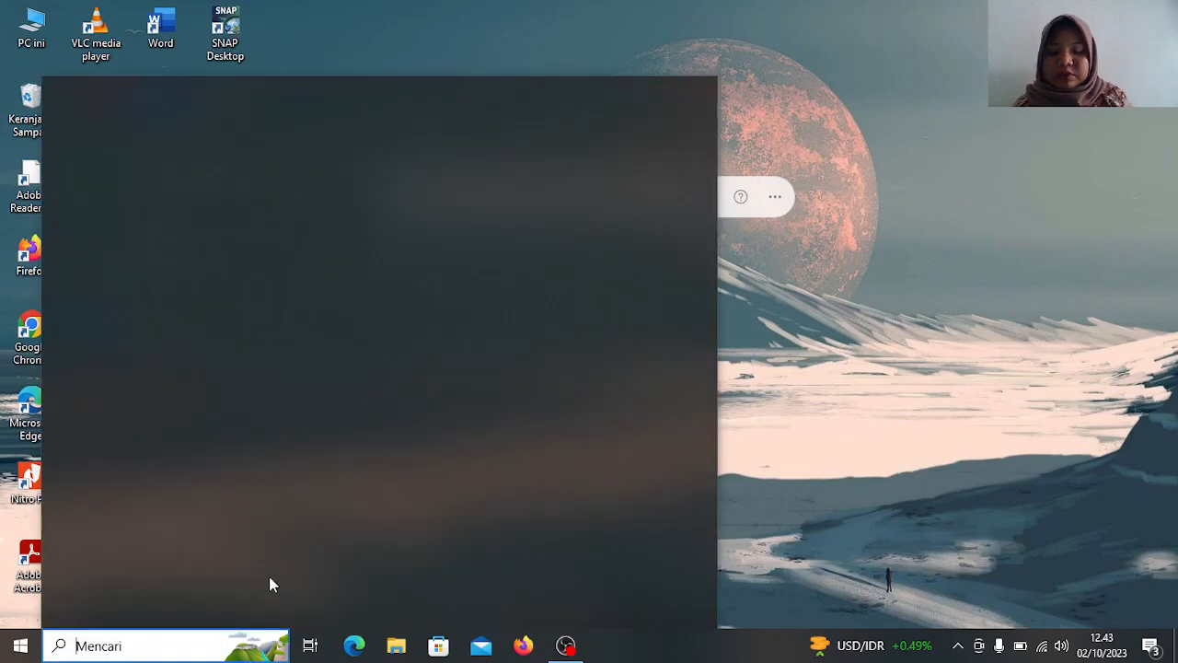
type("map")
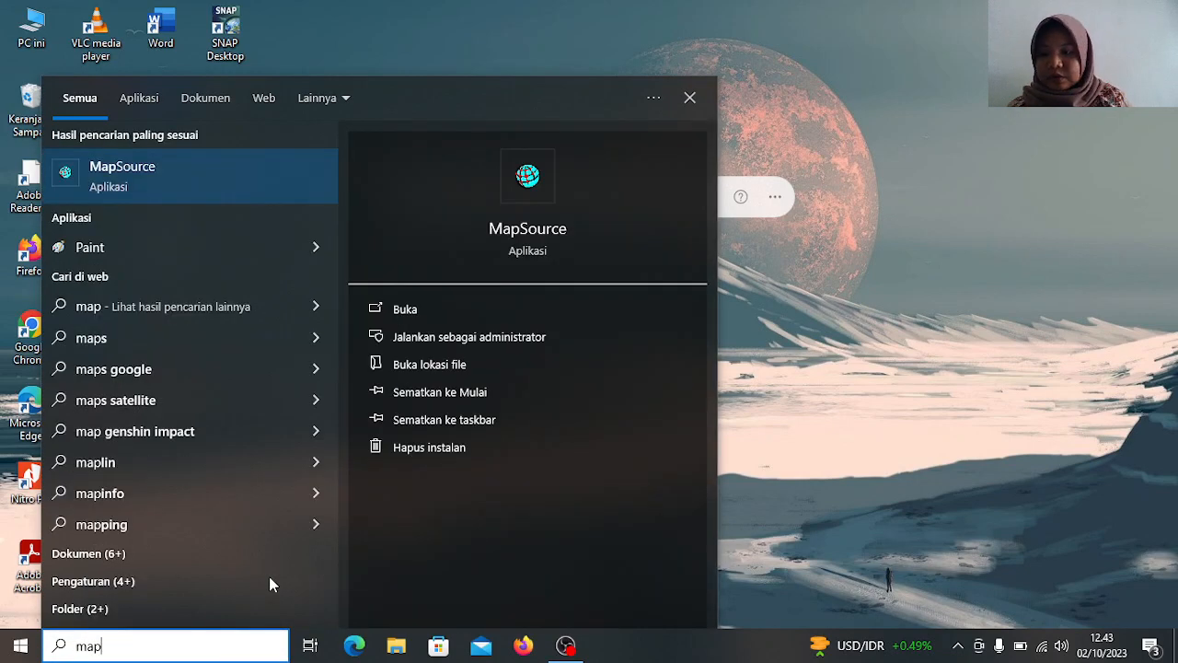
left_click(407, 309)
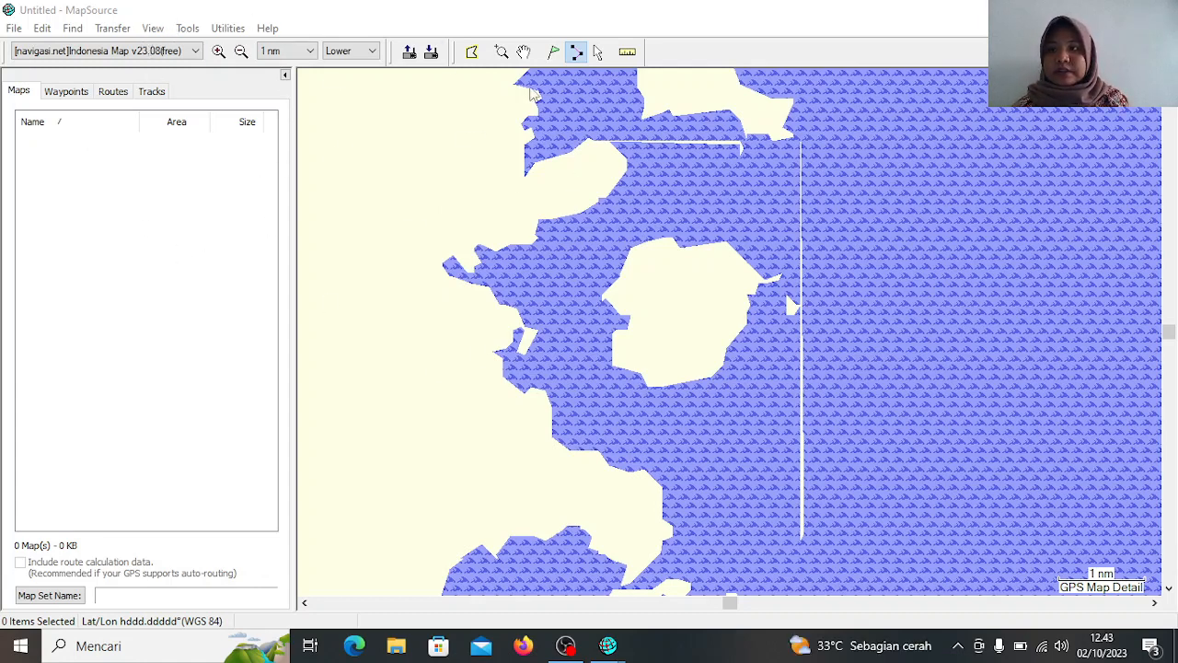
Switch the map product to [navigasi.net]Indonesia Map v23.08(free) and set the map scale to 150 nm
left_click(152, 29)
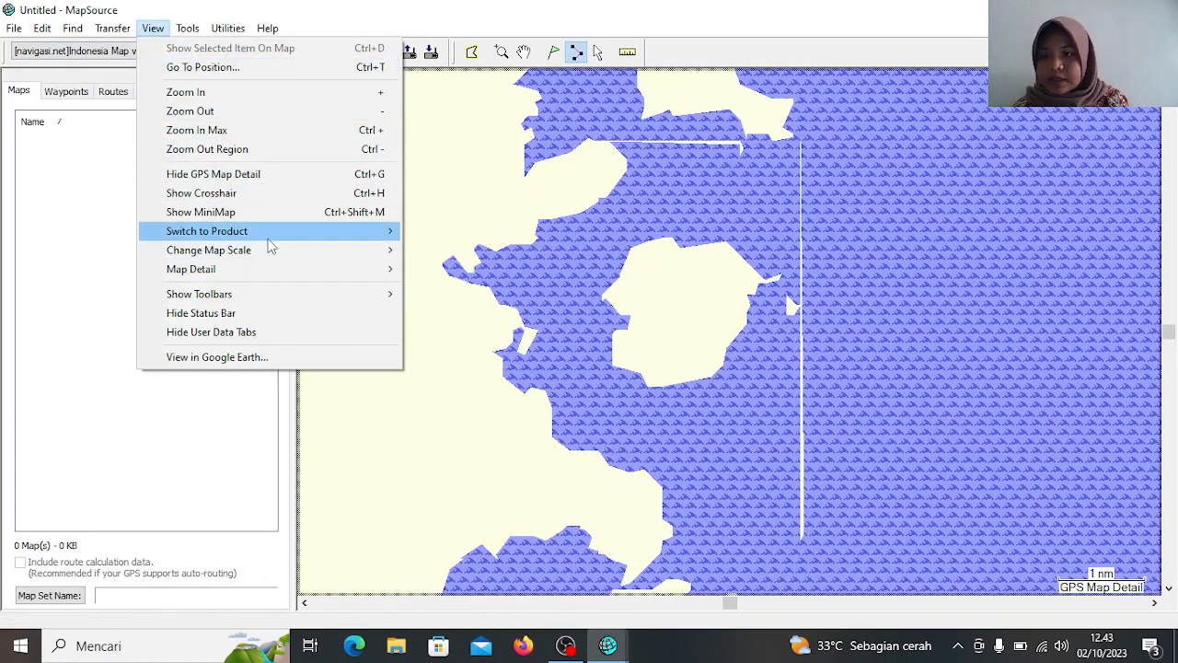
mouse_move(328, 233)
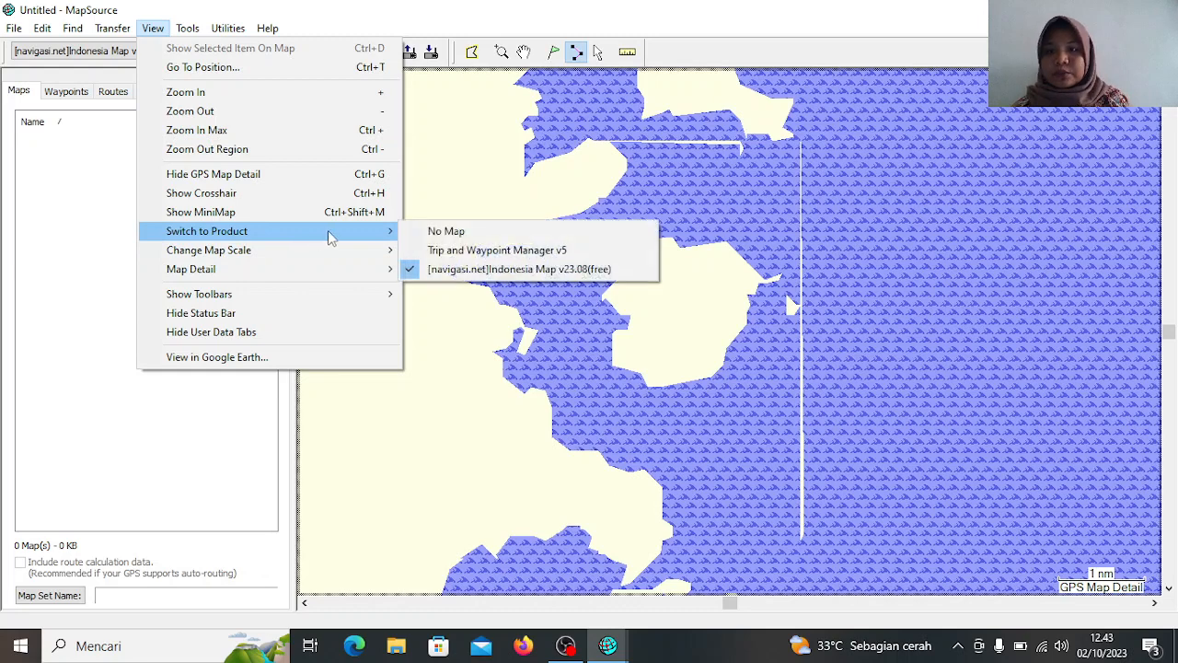
left_click(471, 269)
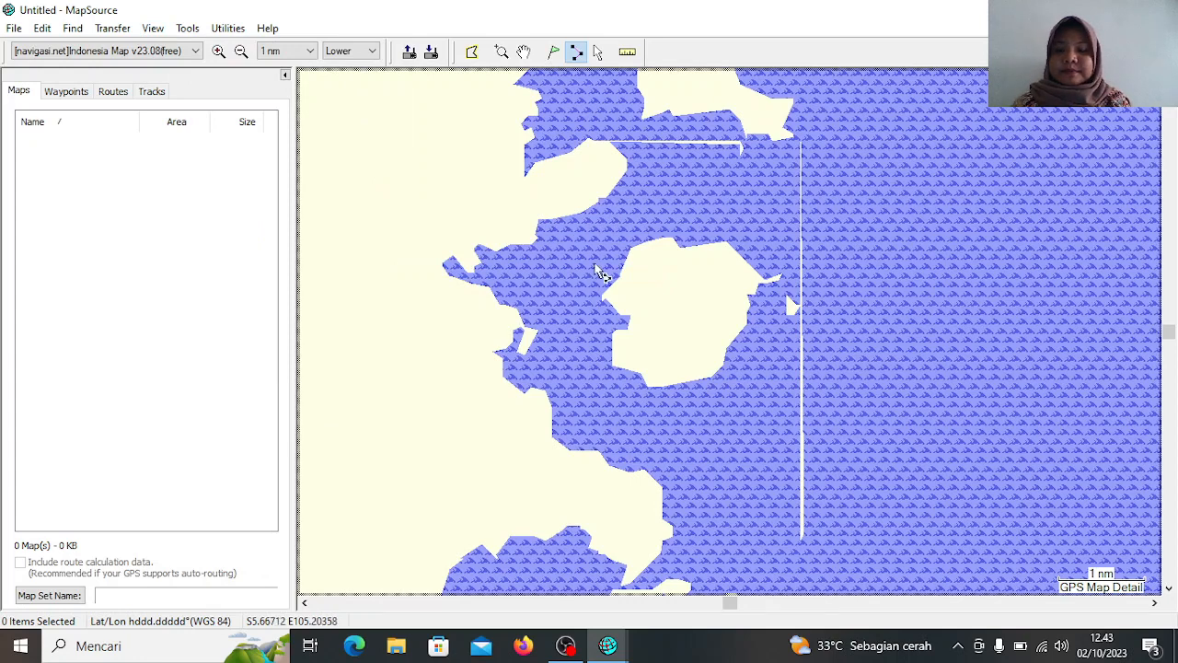
scroll(599, 291, "down", 1)
scroll(597, 291, "up", 6)
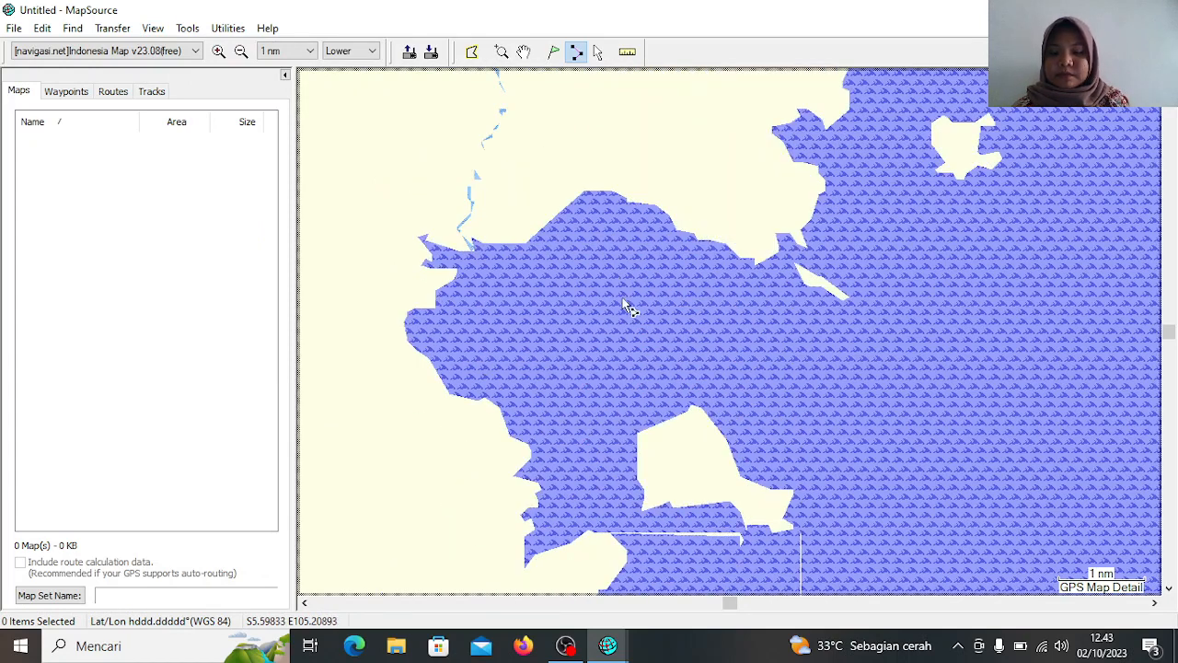
left_click(241, 51)
left_click(242, 52)
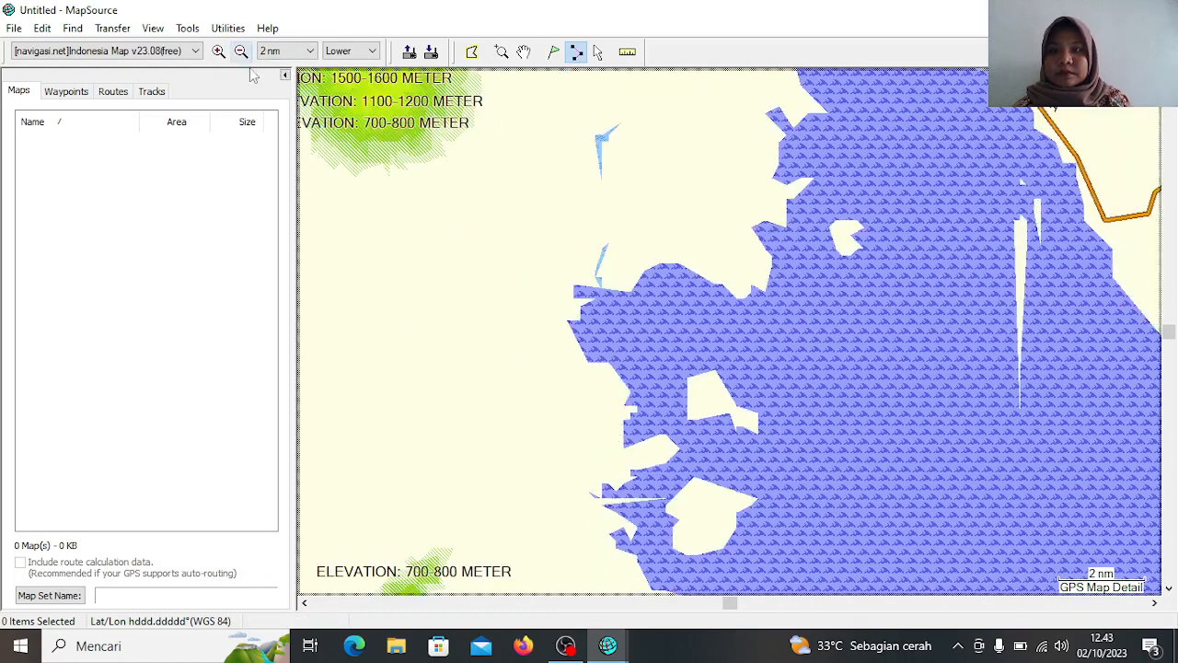
left_click(241, 51)
left_click(241, 52)
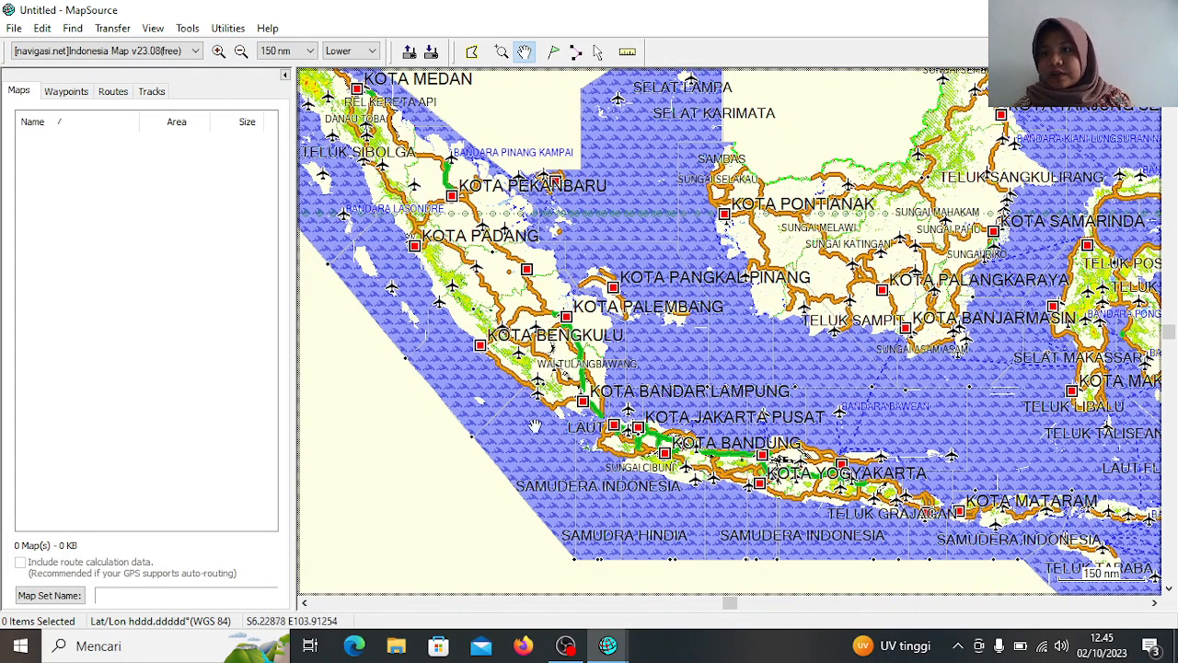
In the unit preferences, set Distance & Speed to Nautical (nm, kt, m)
left_click(42, 29)
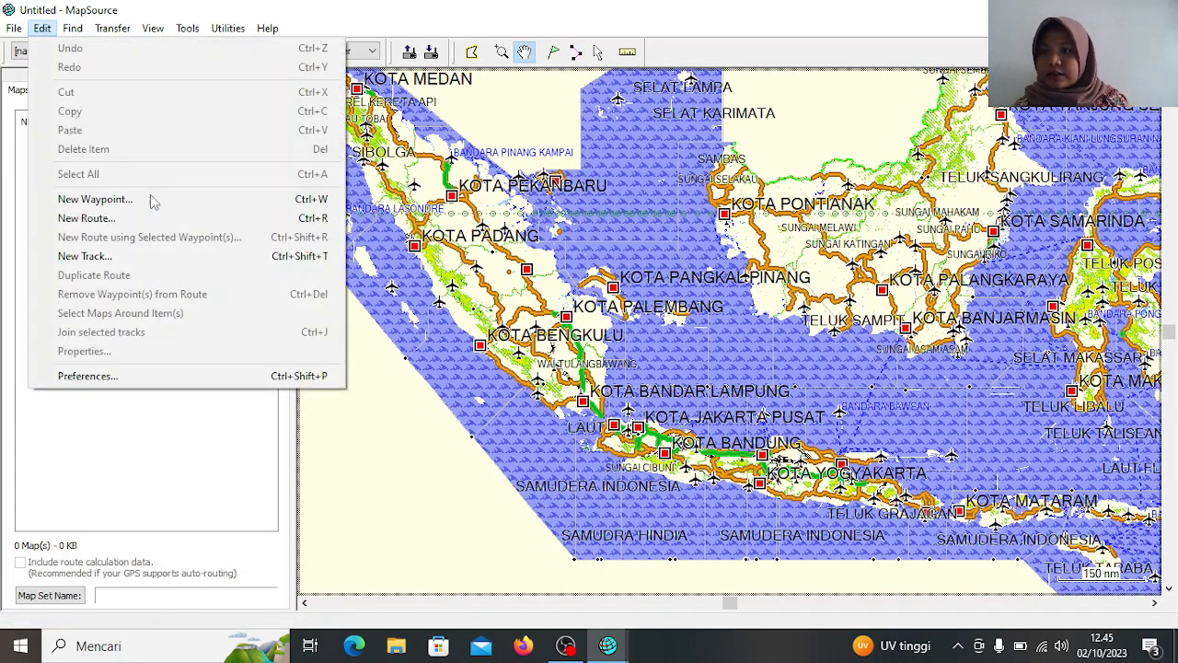
left_click(136, 378)
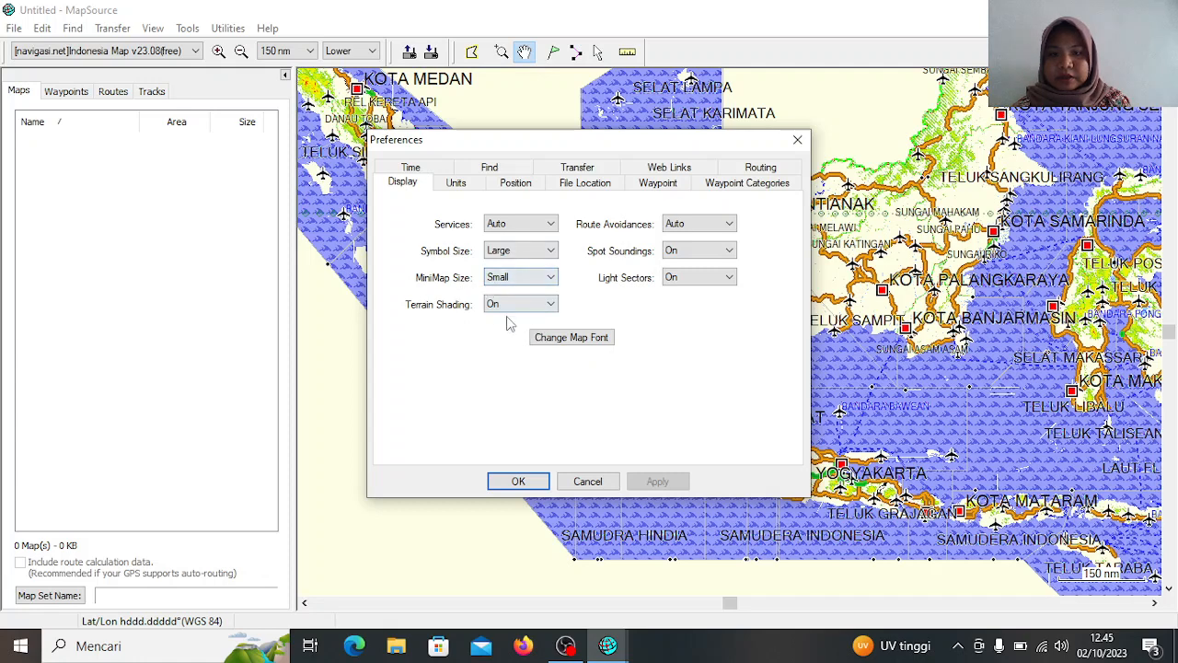
left_click(455, 182)
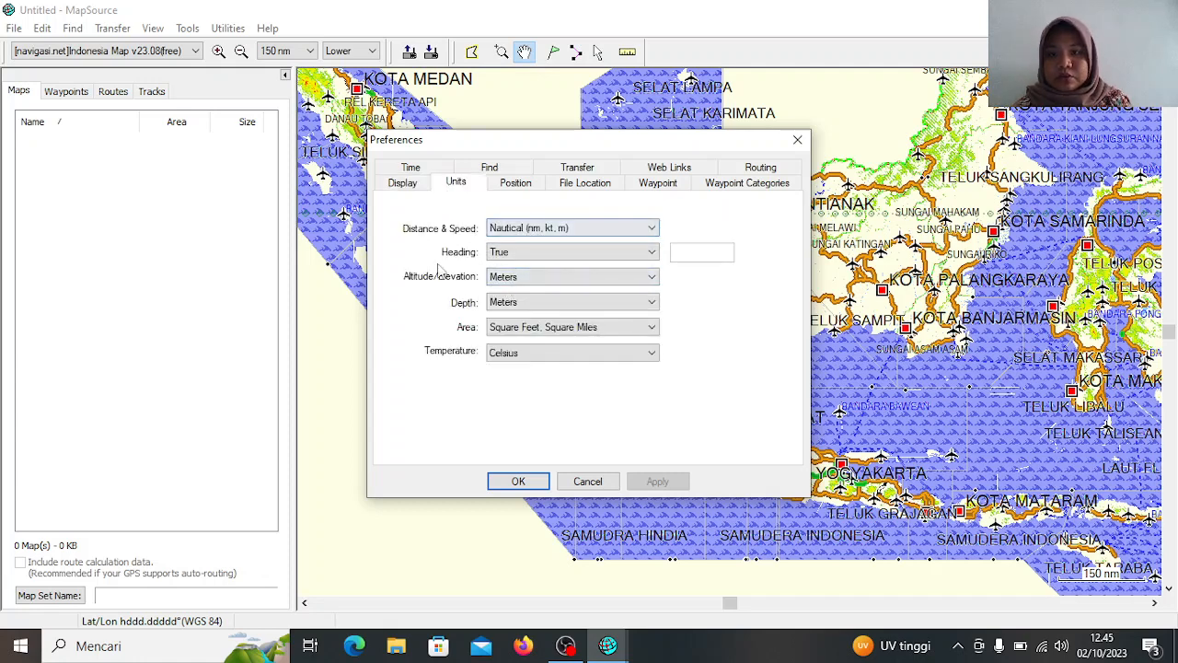
left_click(512, 232)
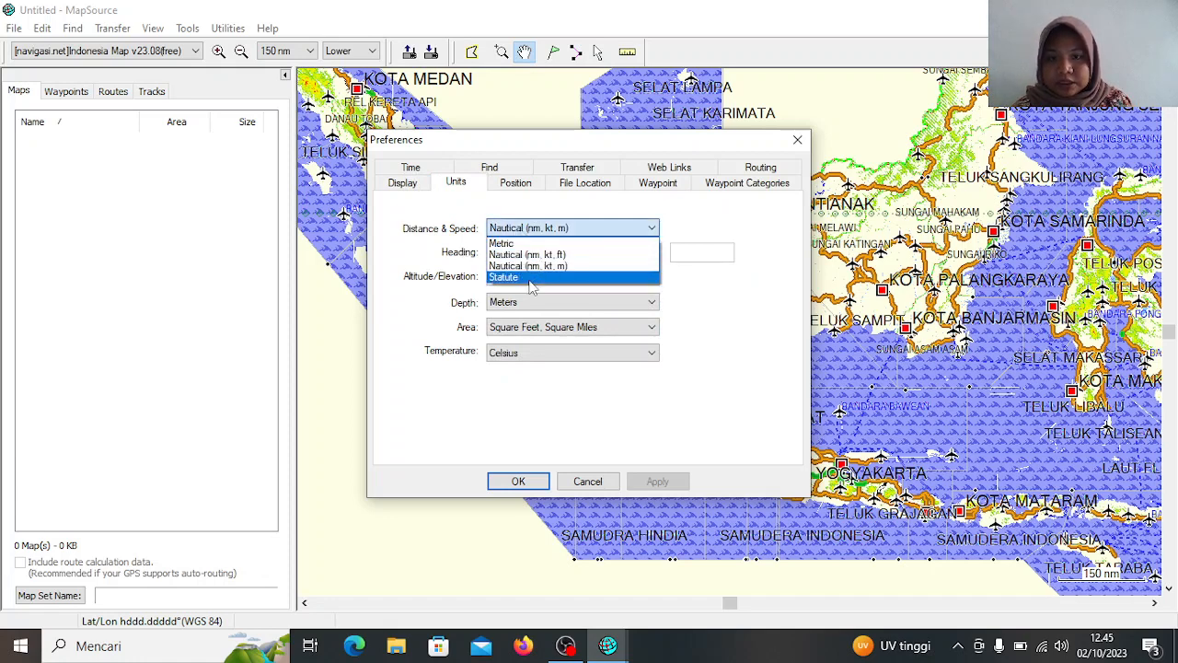
left_click(529, 267)
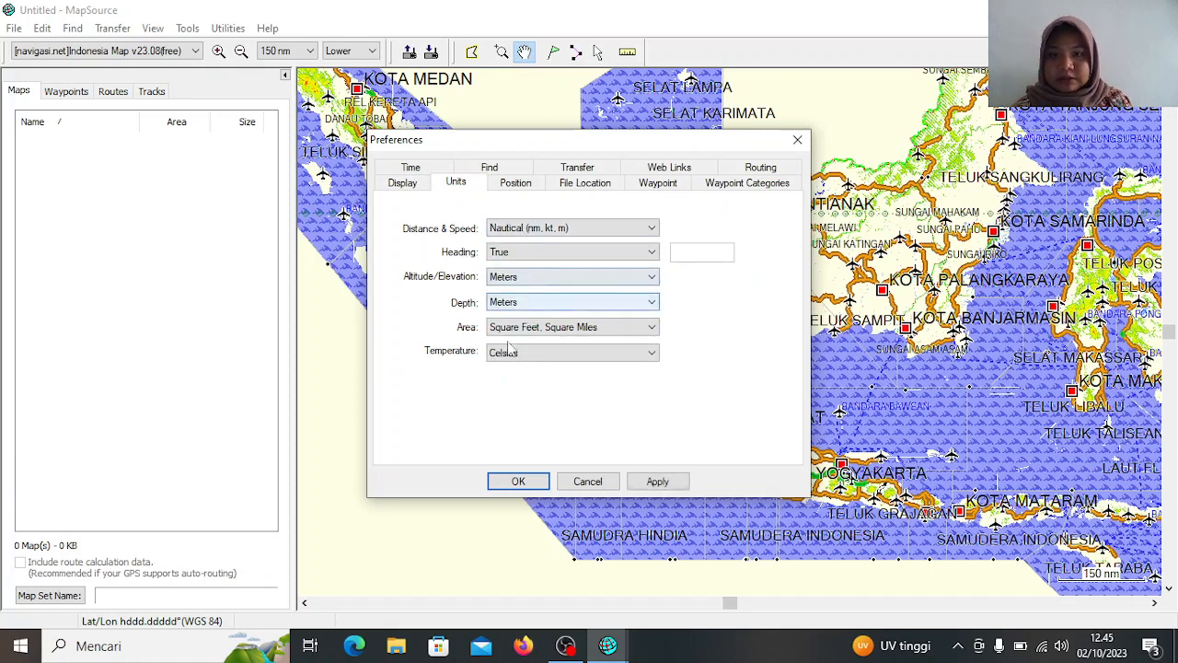
Review the remaining preferences from position and file location through waypoints, time, transfer and routing, and apply the settings
left_click(515, 182)
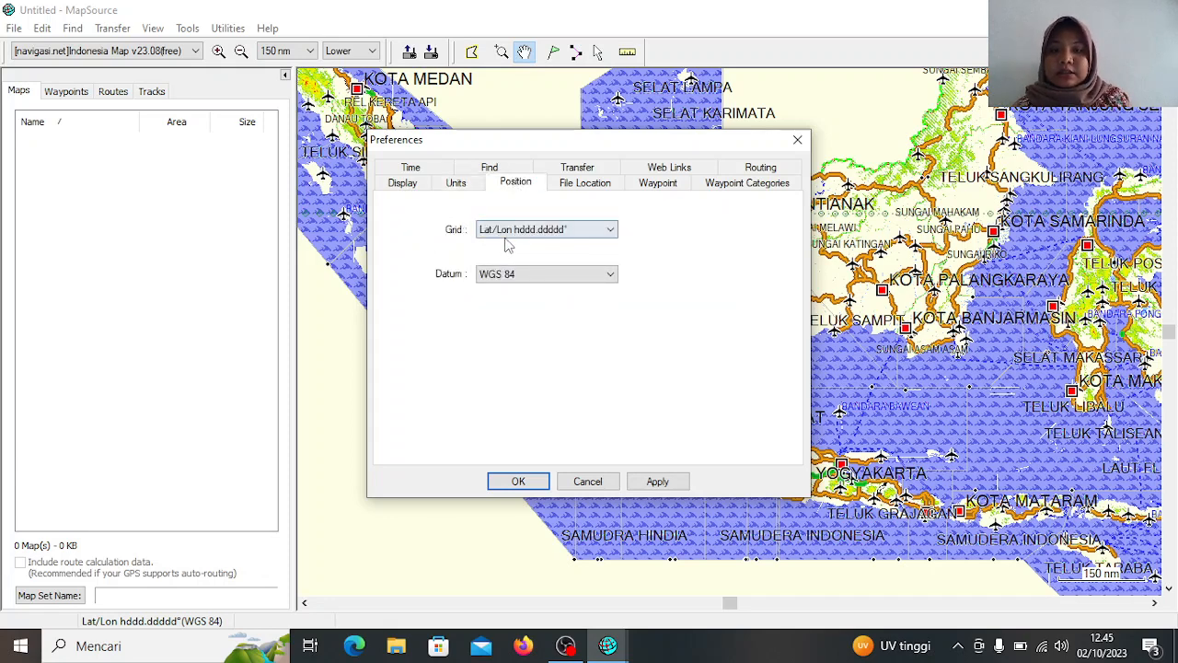
left_click(575, 186)
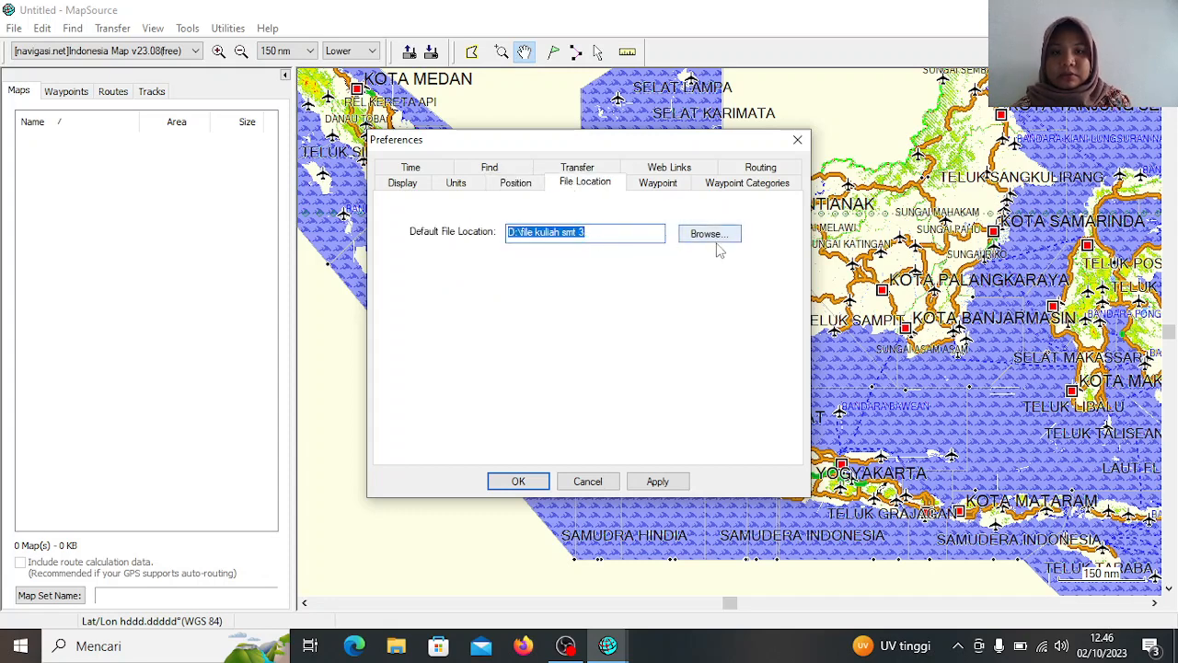
left_click(663, 187)
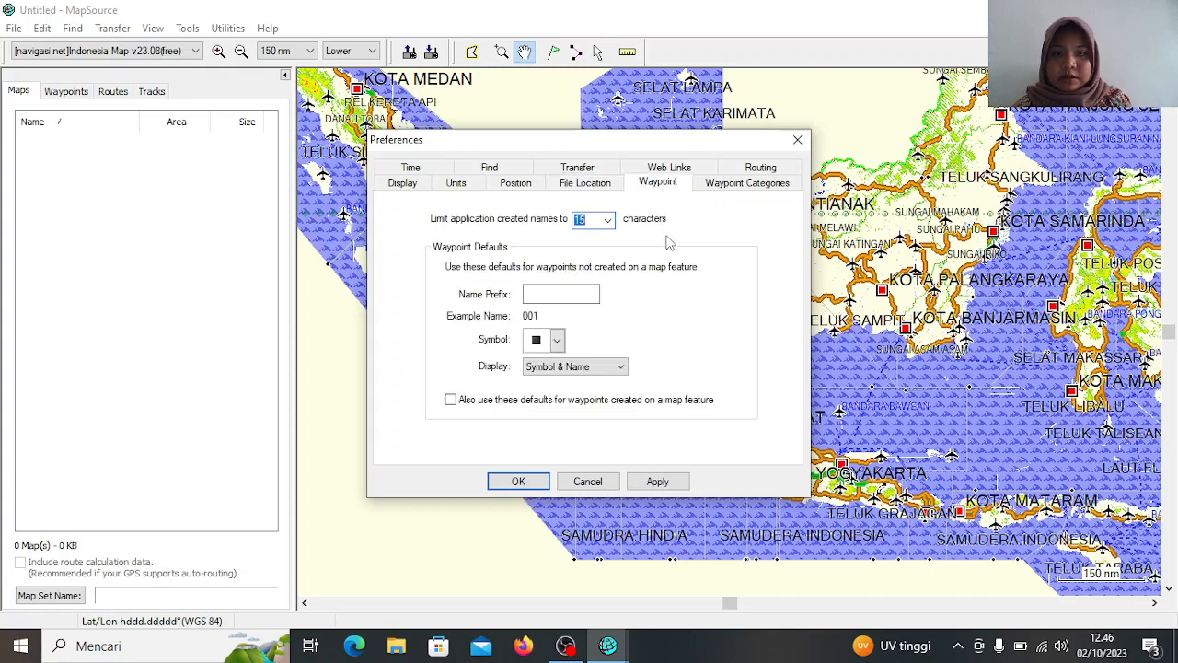
left_click(741, 191)
left_click(433, 179)
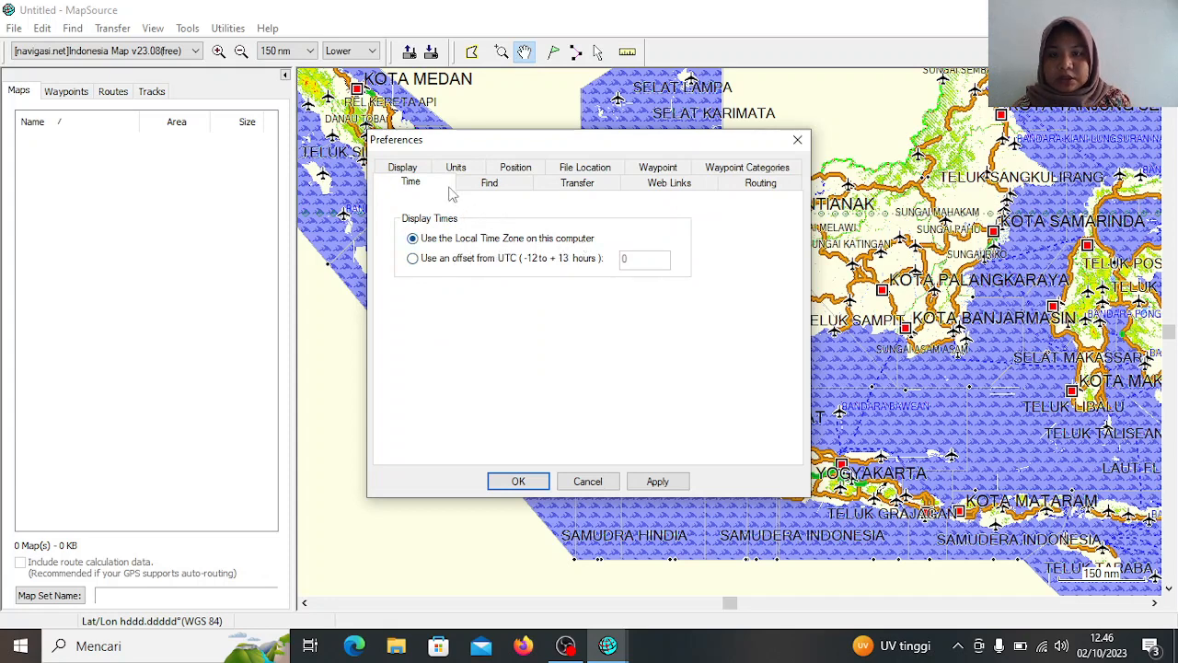
left_click(475, 189)
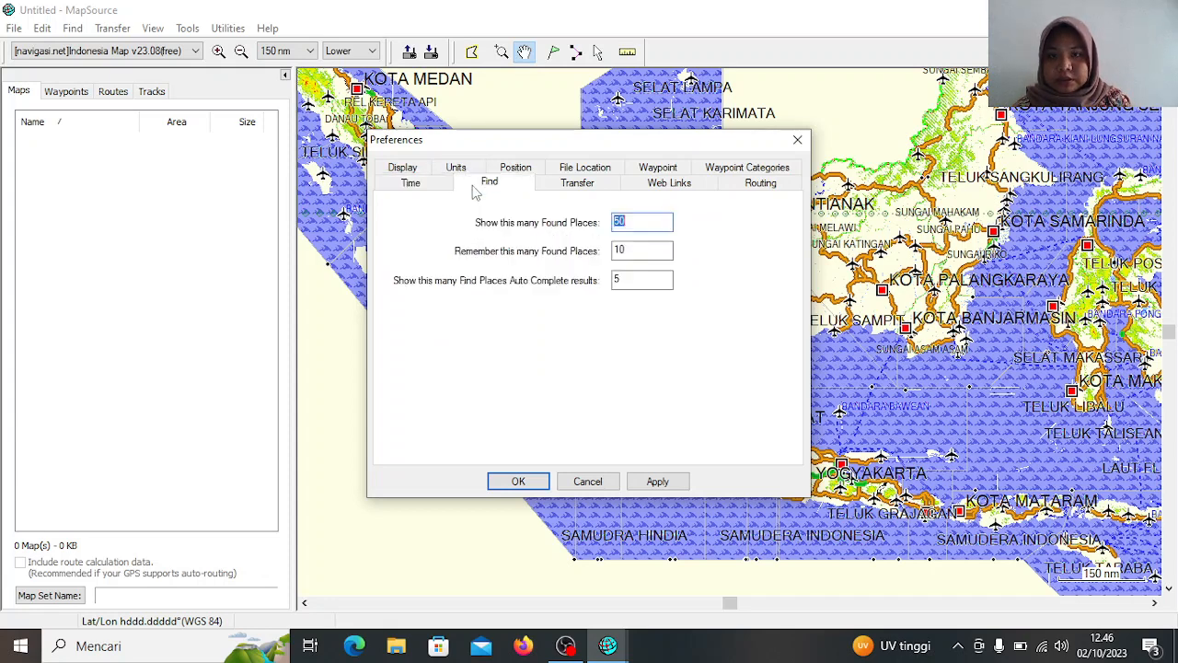
left_click(574, 187)
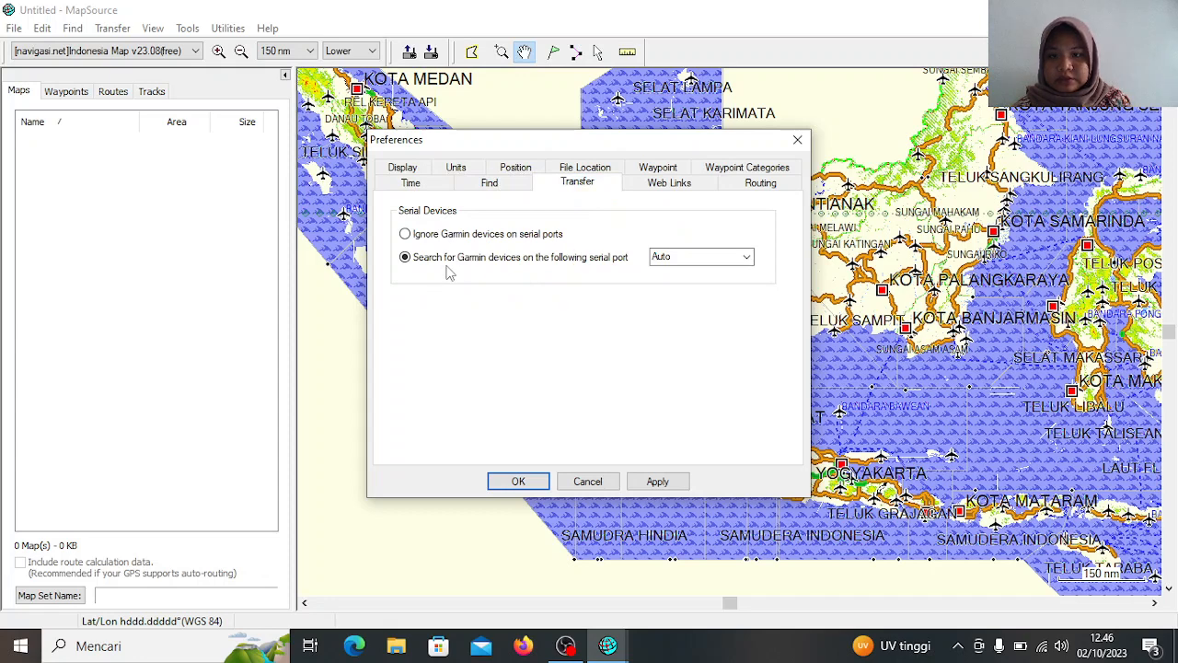
left_click(661, 185)
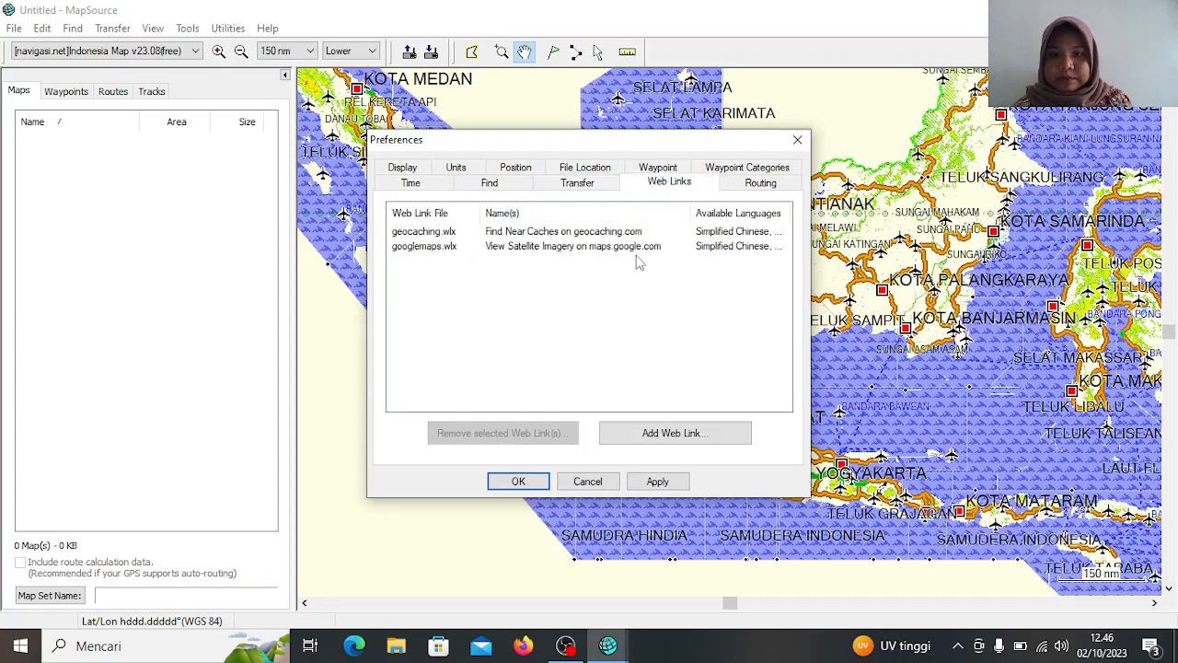
left_click(740, 188)
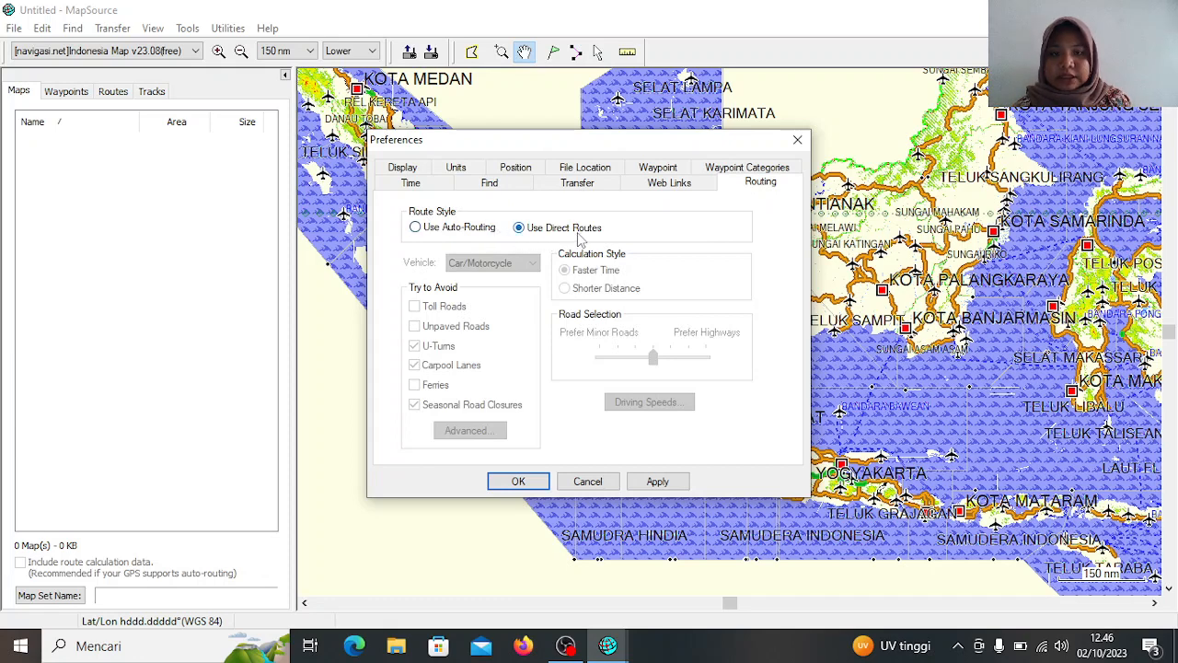
left_click(670, 483)
left_click(519, 481)
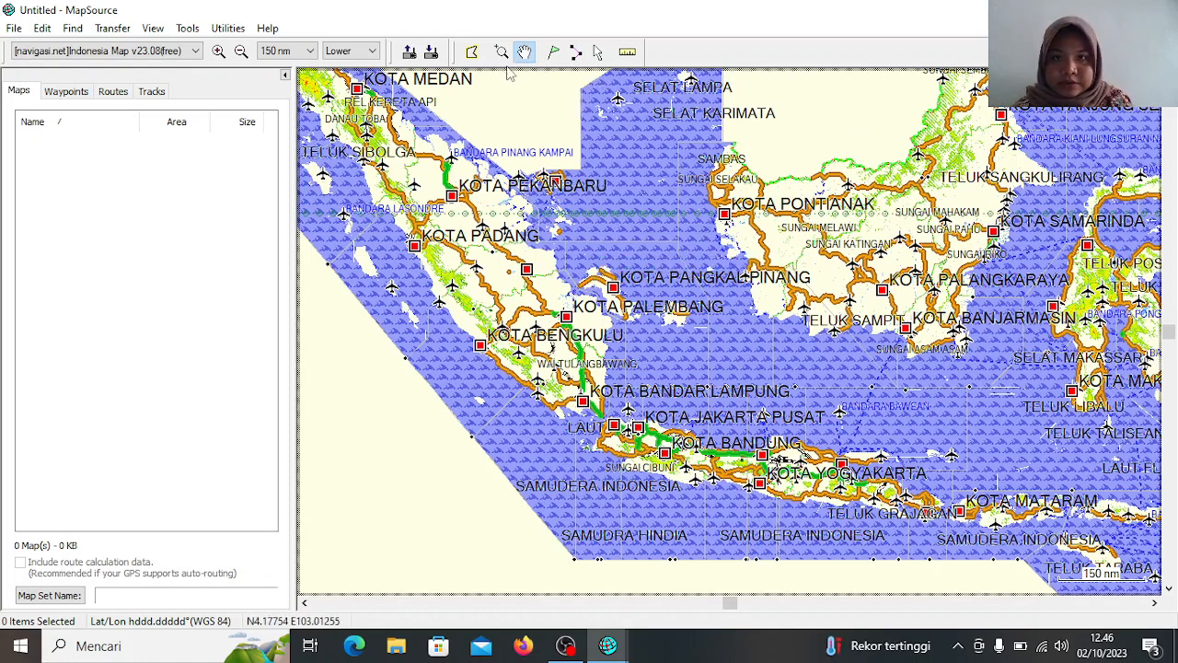
Draw a closed eight-point route through the sea around the island east of Pangkal Pinang, ending at its starting point
left_click(504, 54)
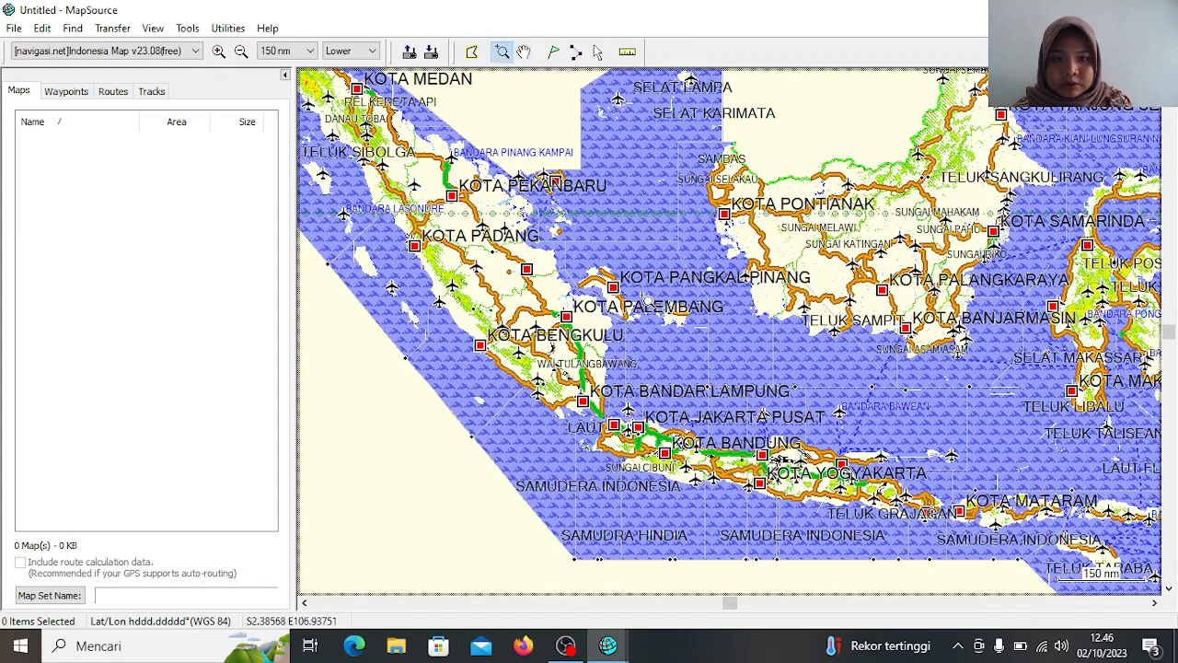
left_click_drag(661, 294, 721, 331)
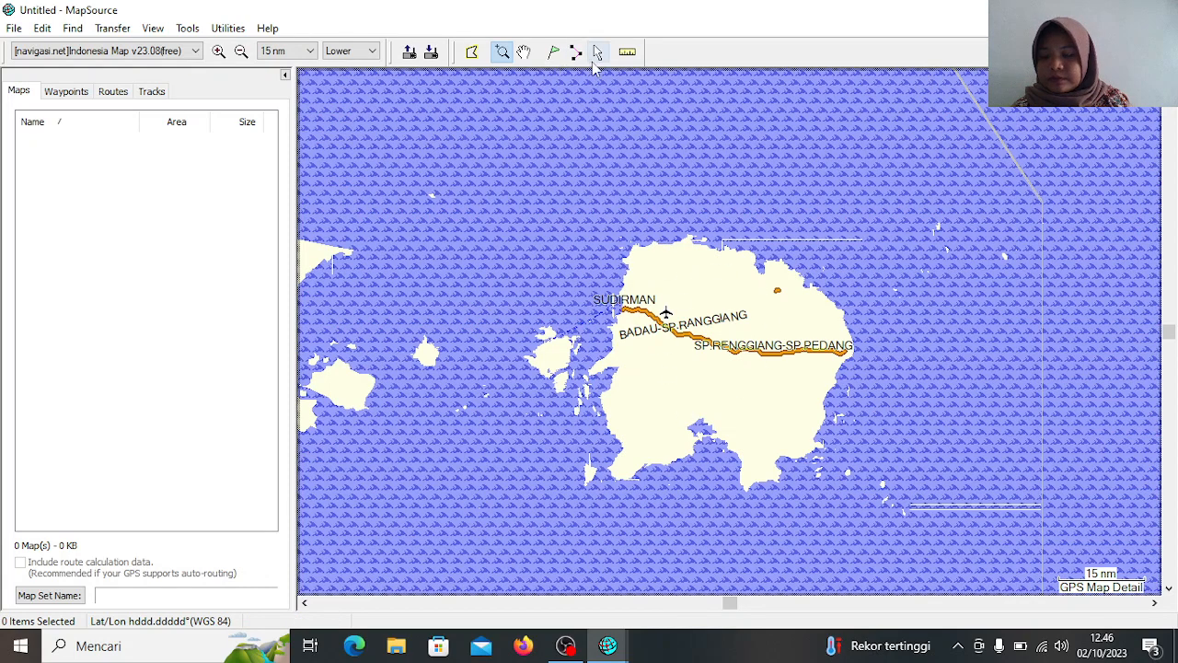
left_click(574, 57)
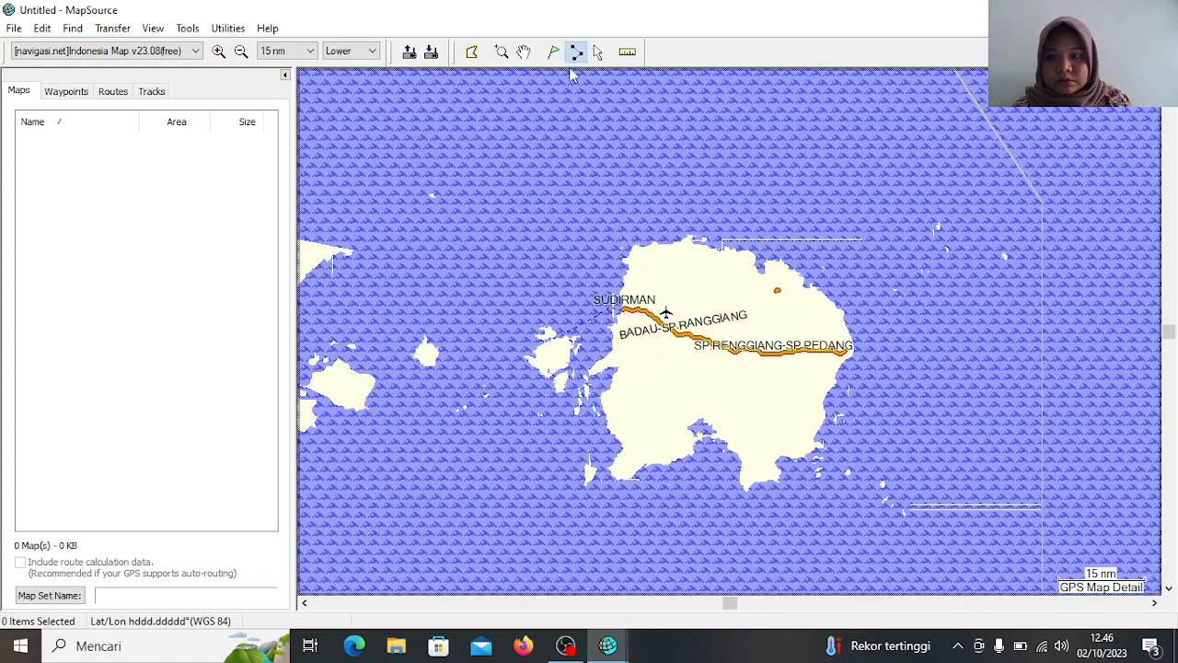
left_click(561, 228)
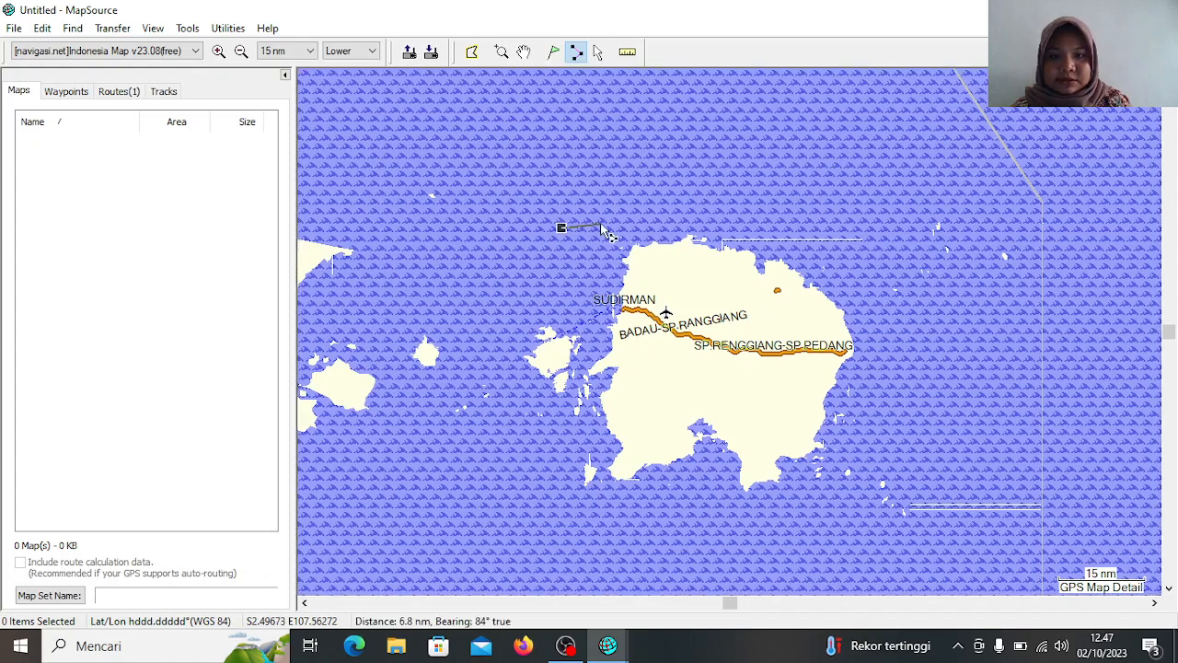
left_click(727, 180)
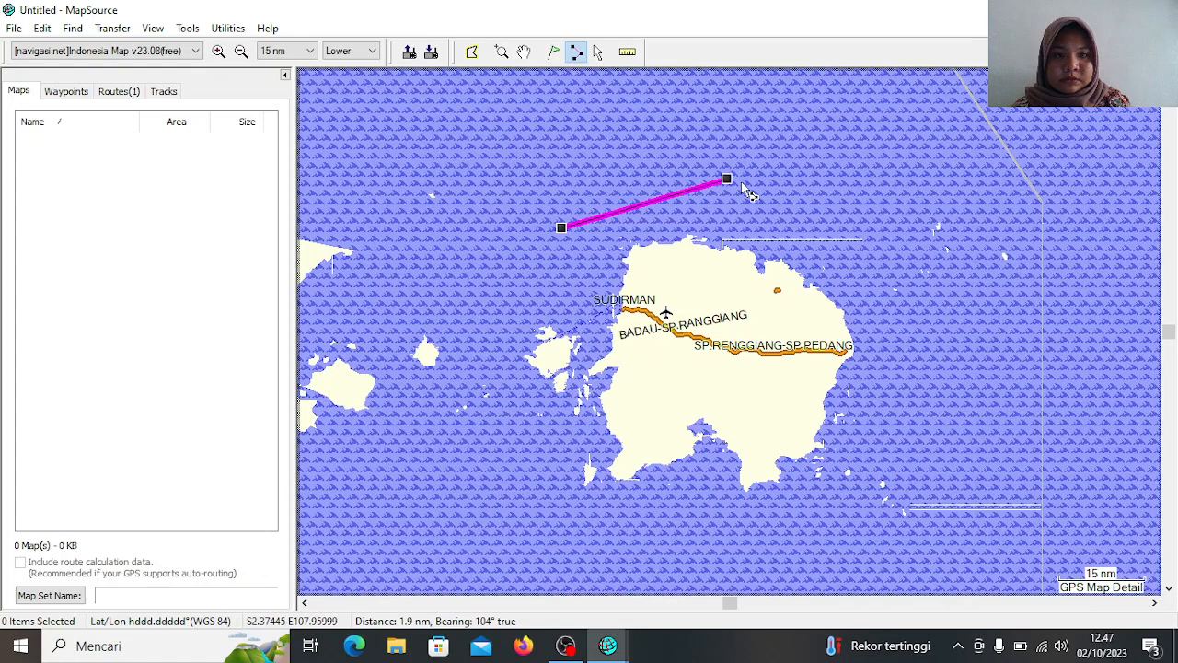
left_click(895, 267)
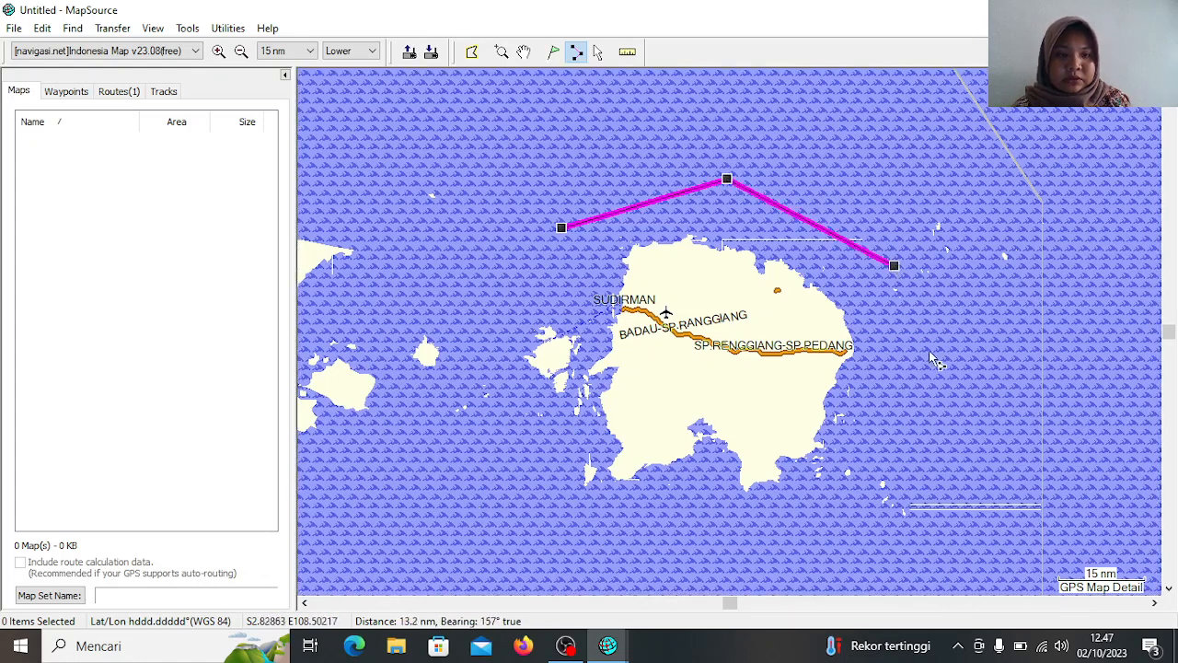
left_click(917, 403)
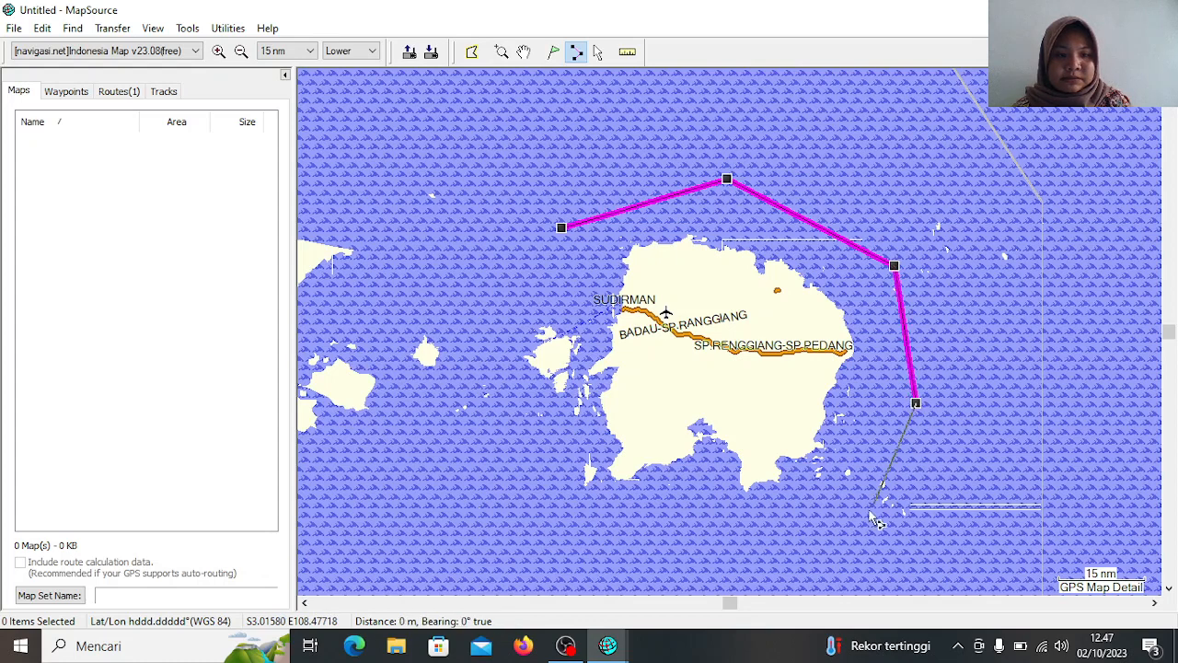
left_click(819, 520)
left_click(649, 521)
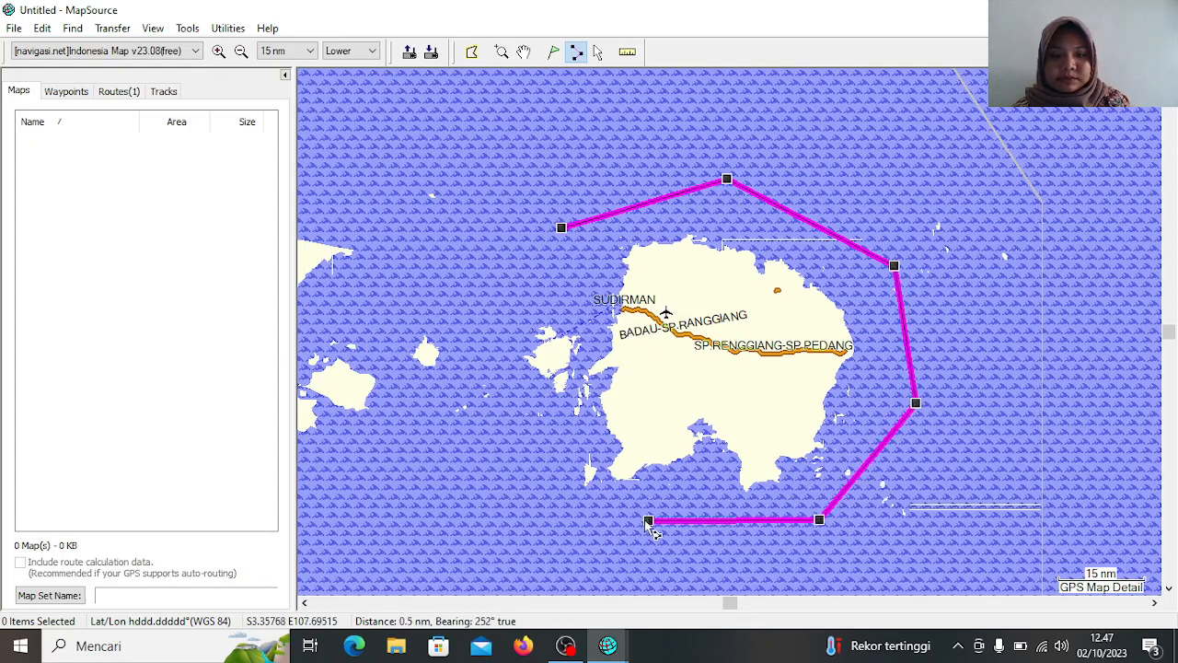
left_click(510, 458)
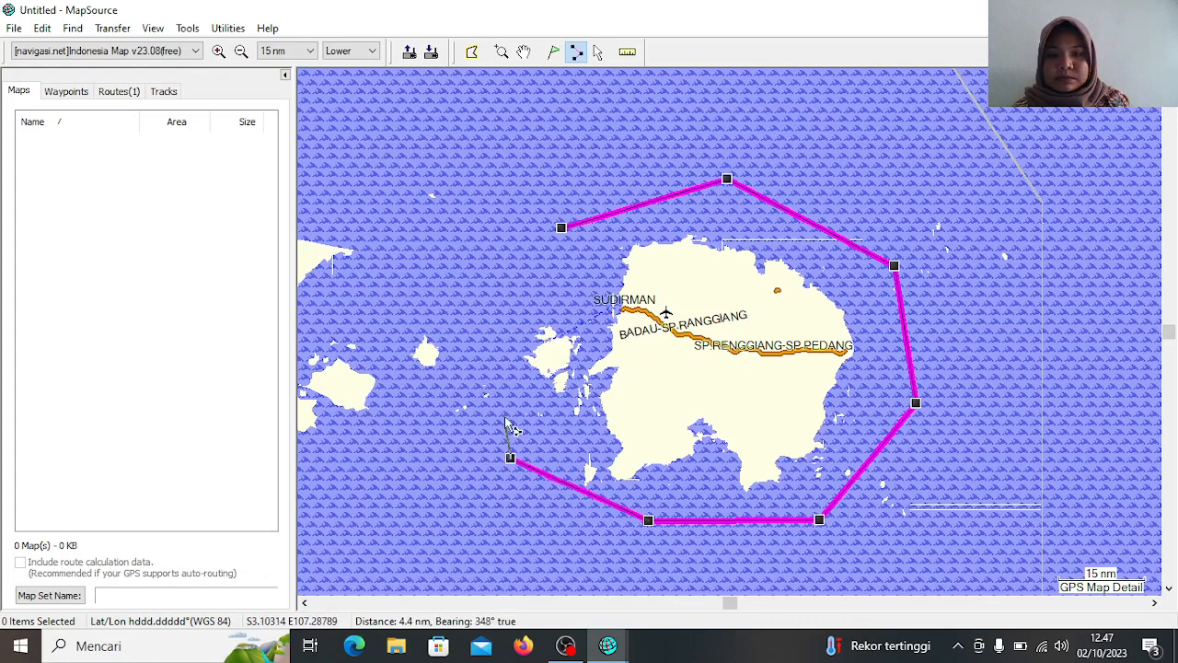
left_click(470, 328)
left_click(560, 227)
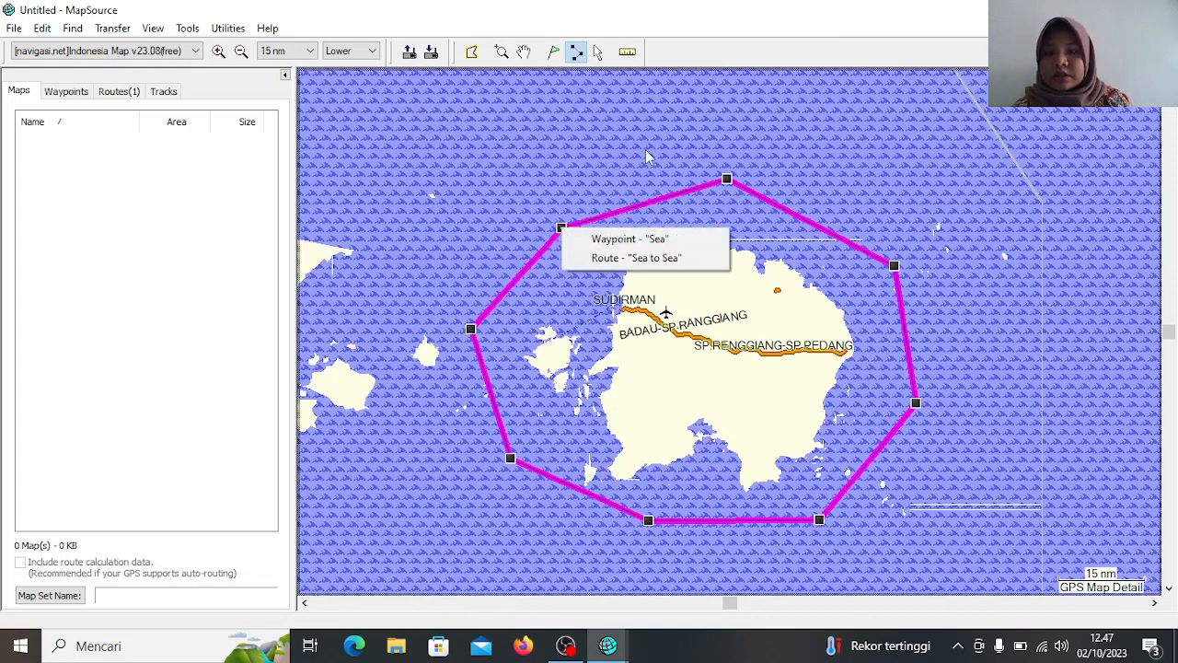
Start saving the route file under a new name and browse to Disk Lokal (D:) as the destination
left_click(14, 28)
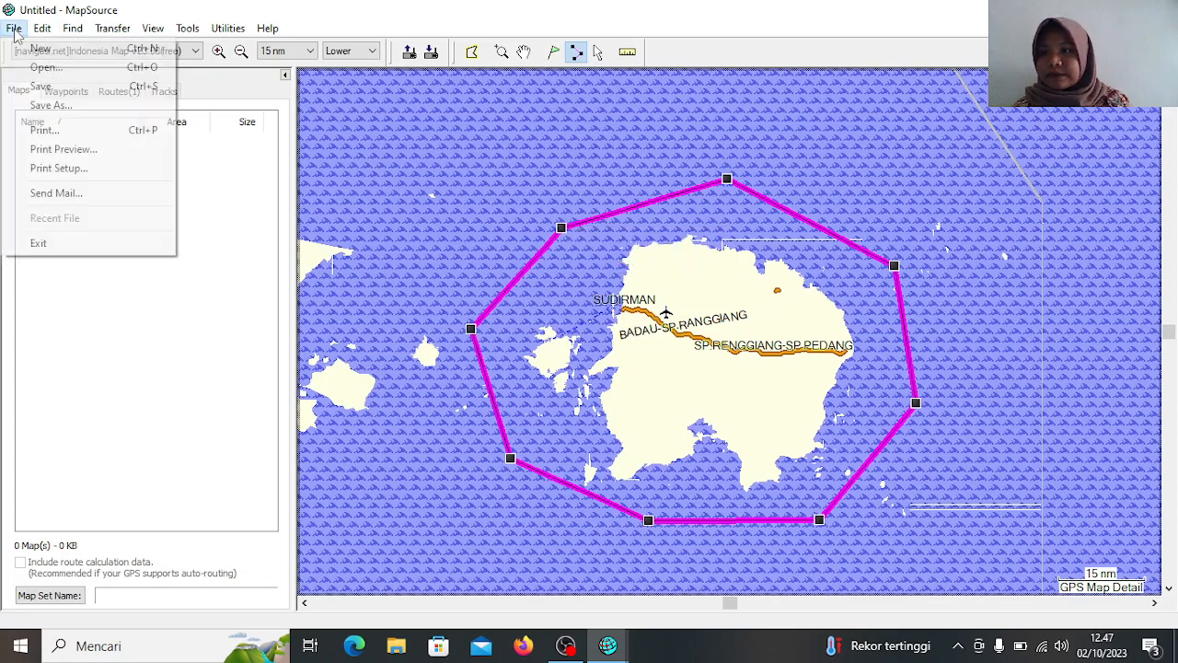
left_click(93, 106)
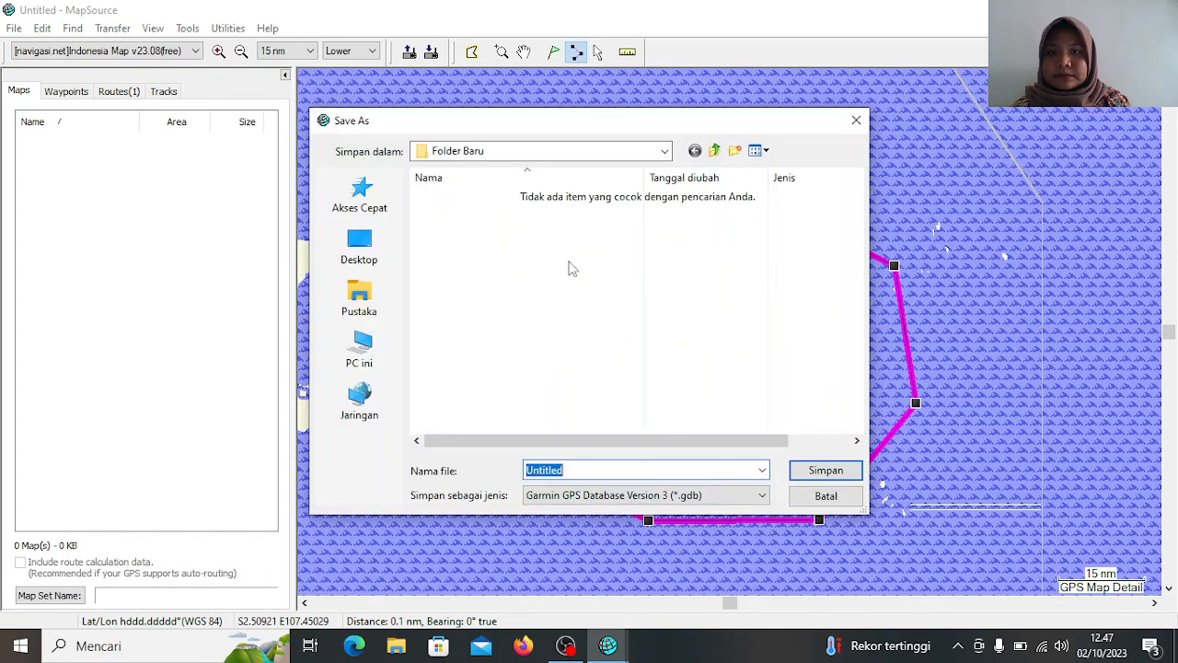
left_click(362, 343)
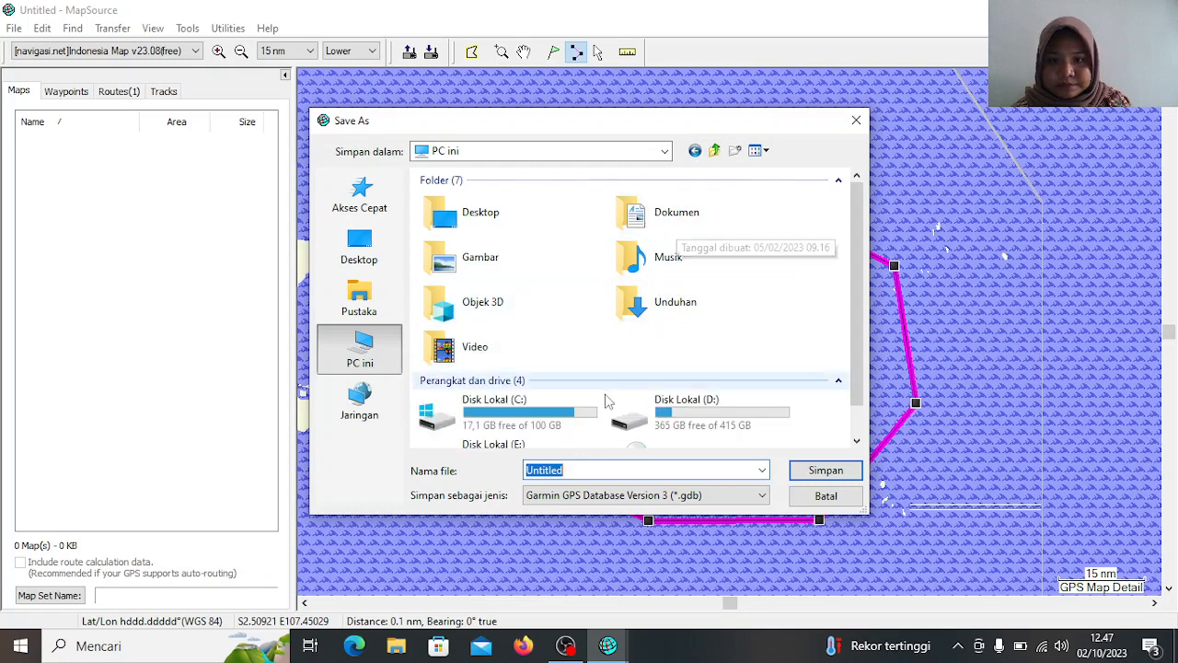
left_click(645, 416)
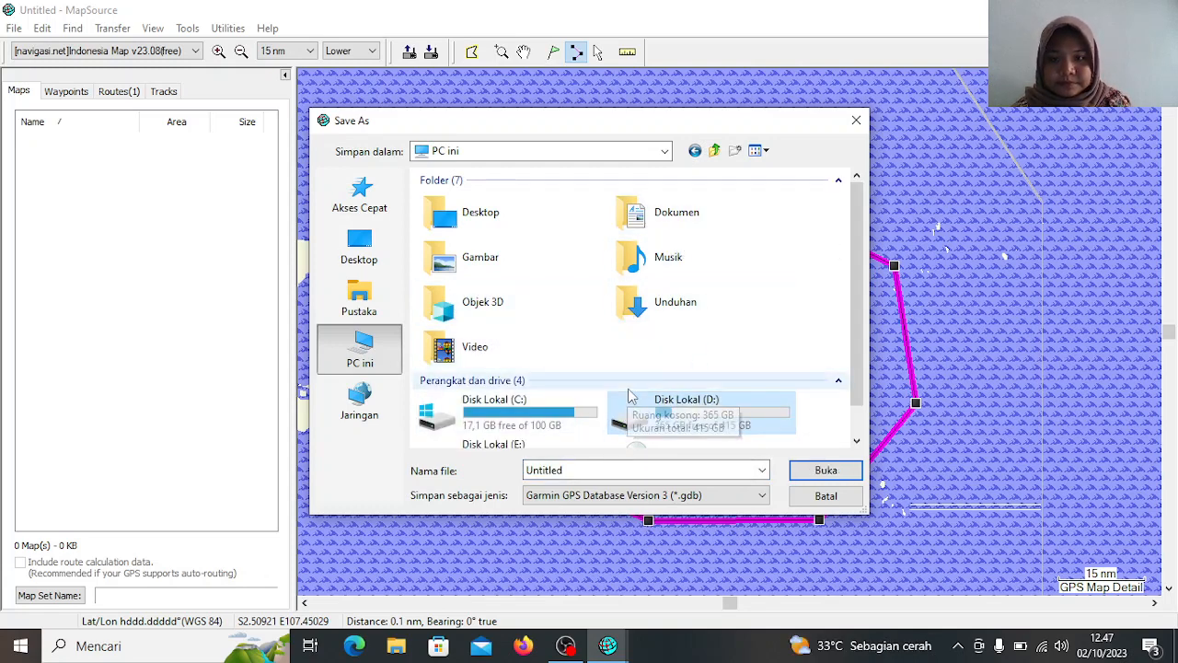
double_click(632, 411)
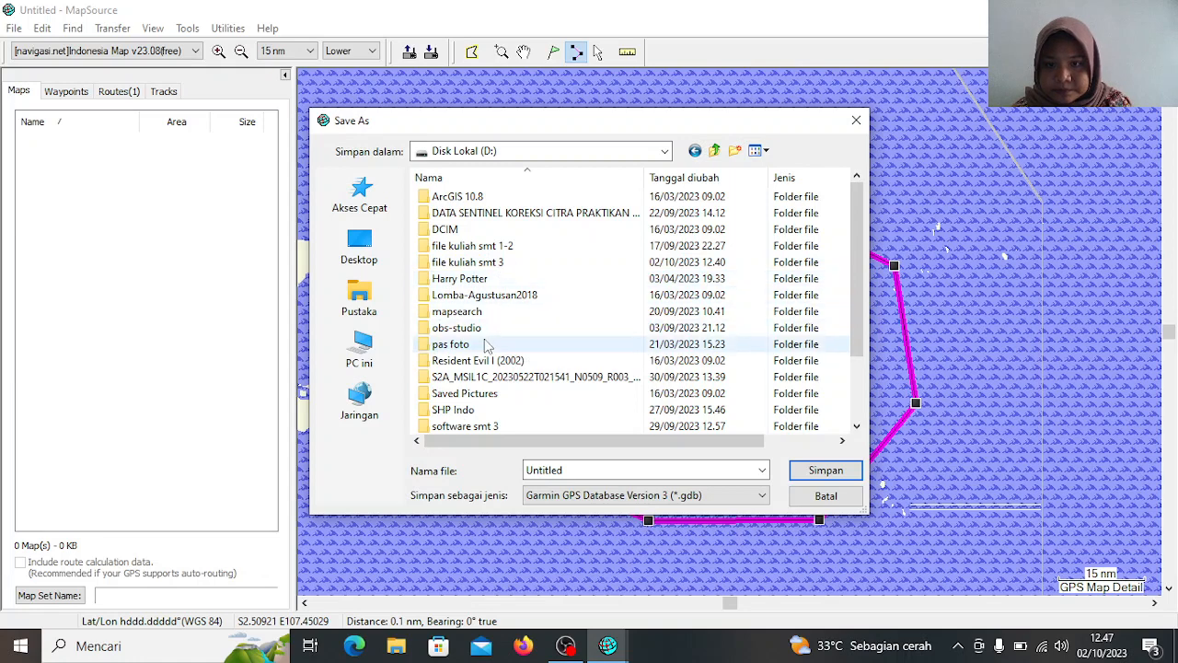
scroll(714, 175, "down", 2)
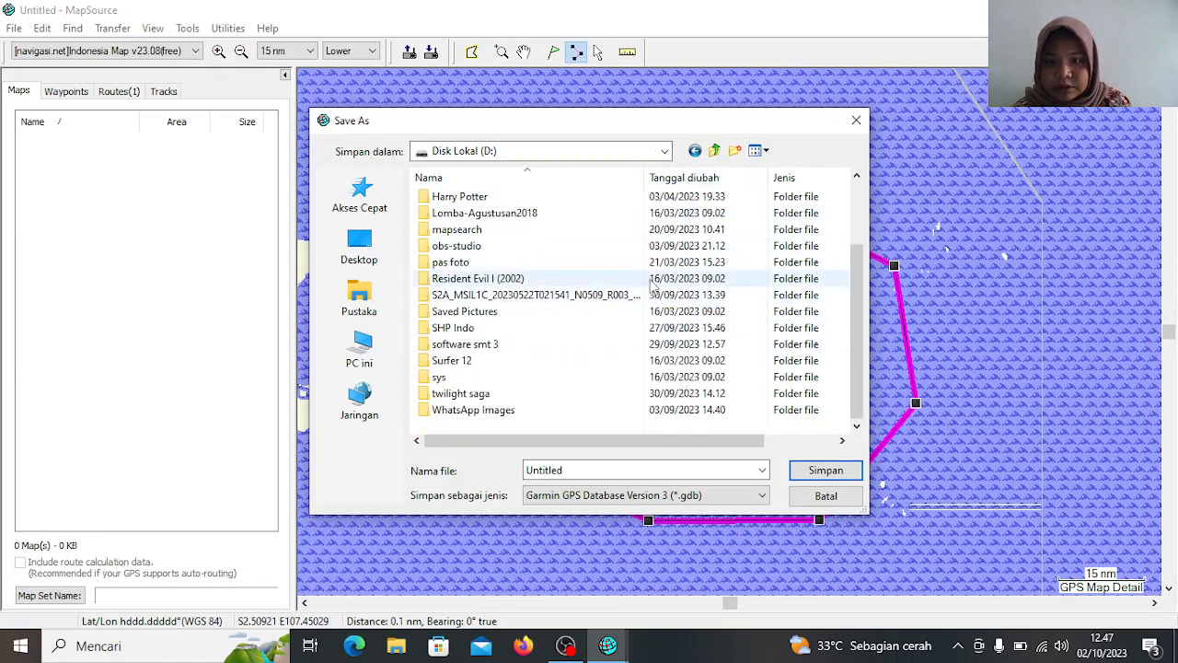
Create a folder named datamapsource on Disk Lokal (D:) and open it as the save location
left_click(734, 151)
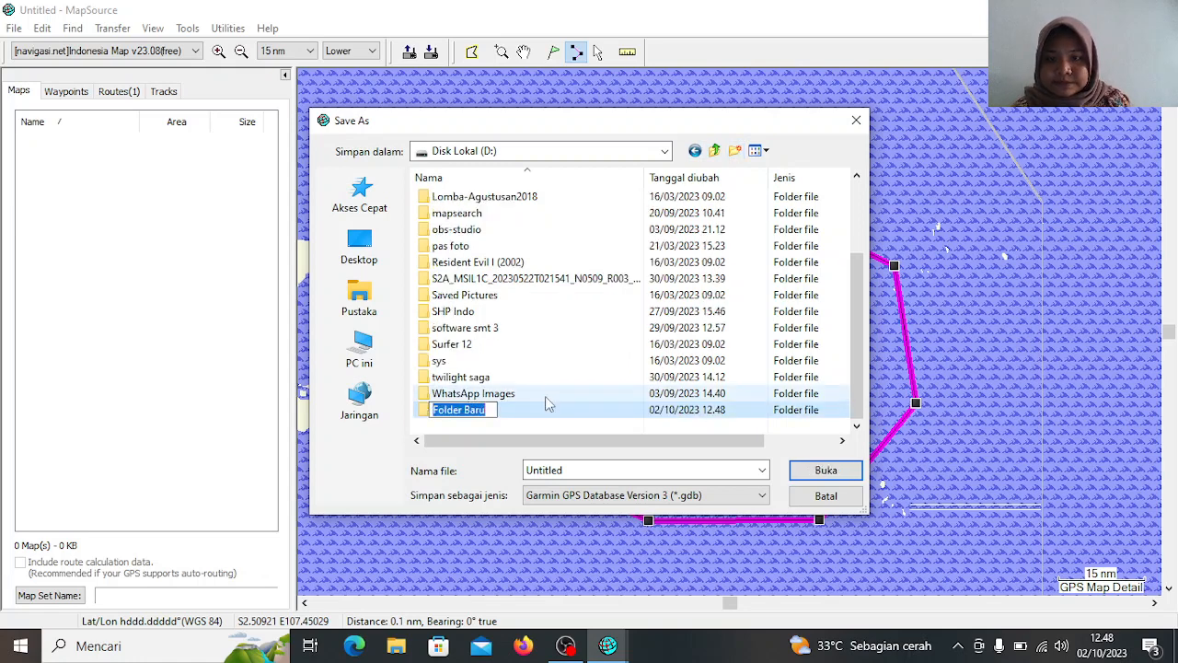
key("BackSpace")
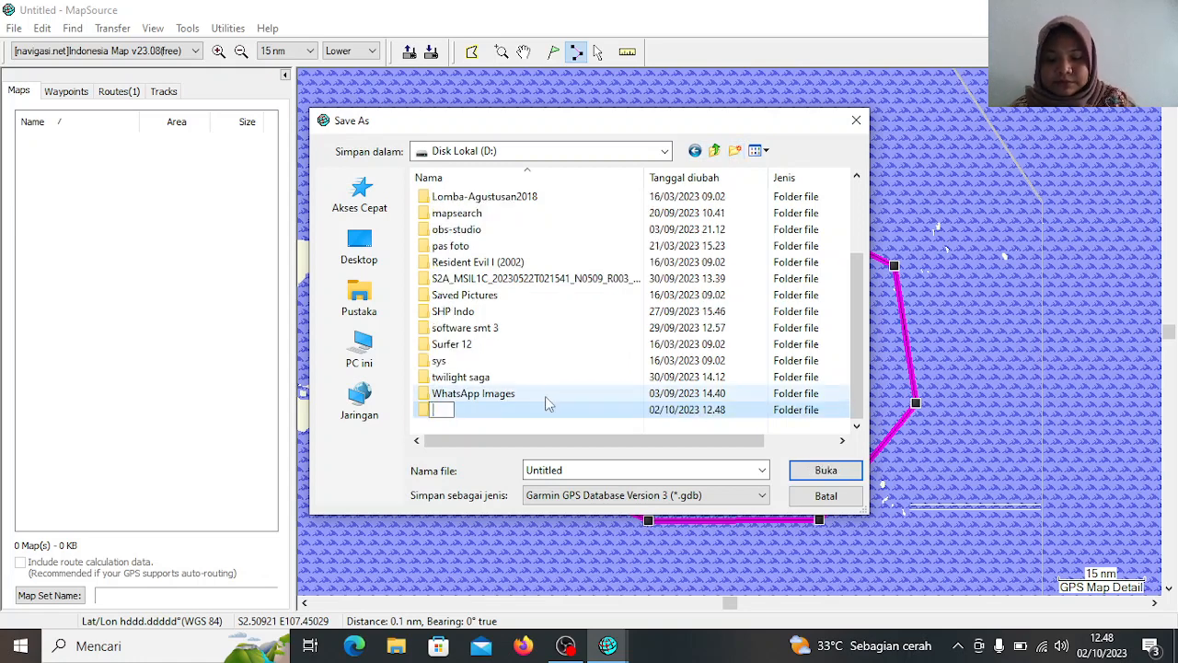
type("da")
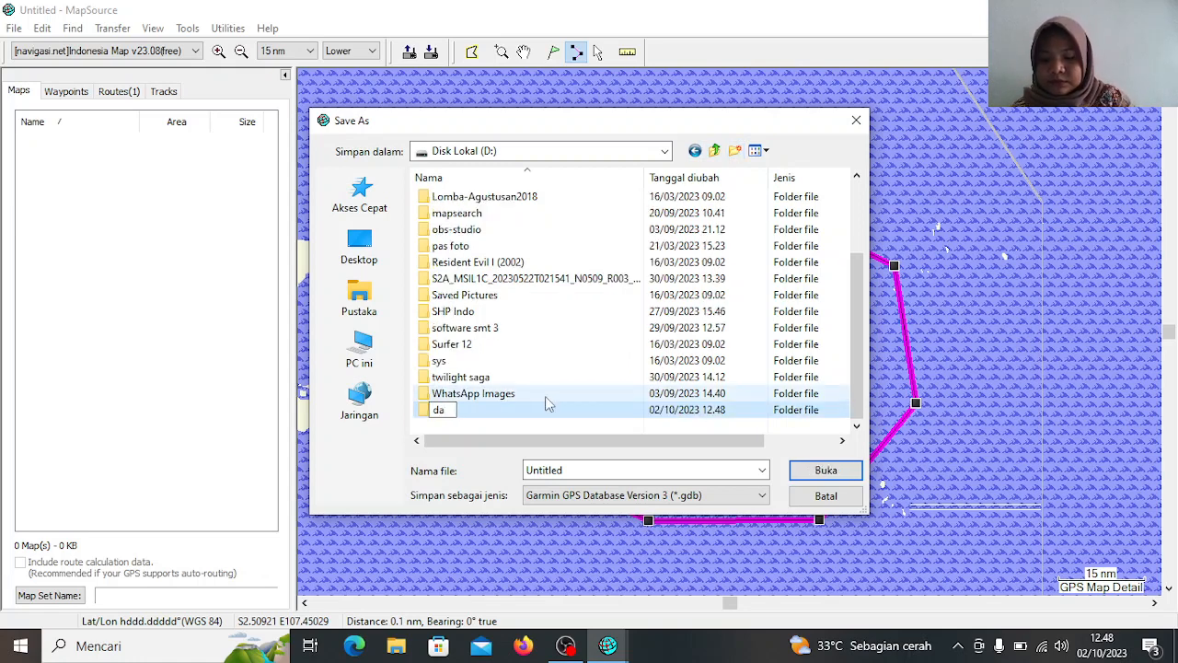
type("tamap")
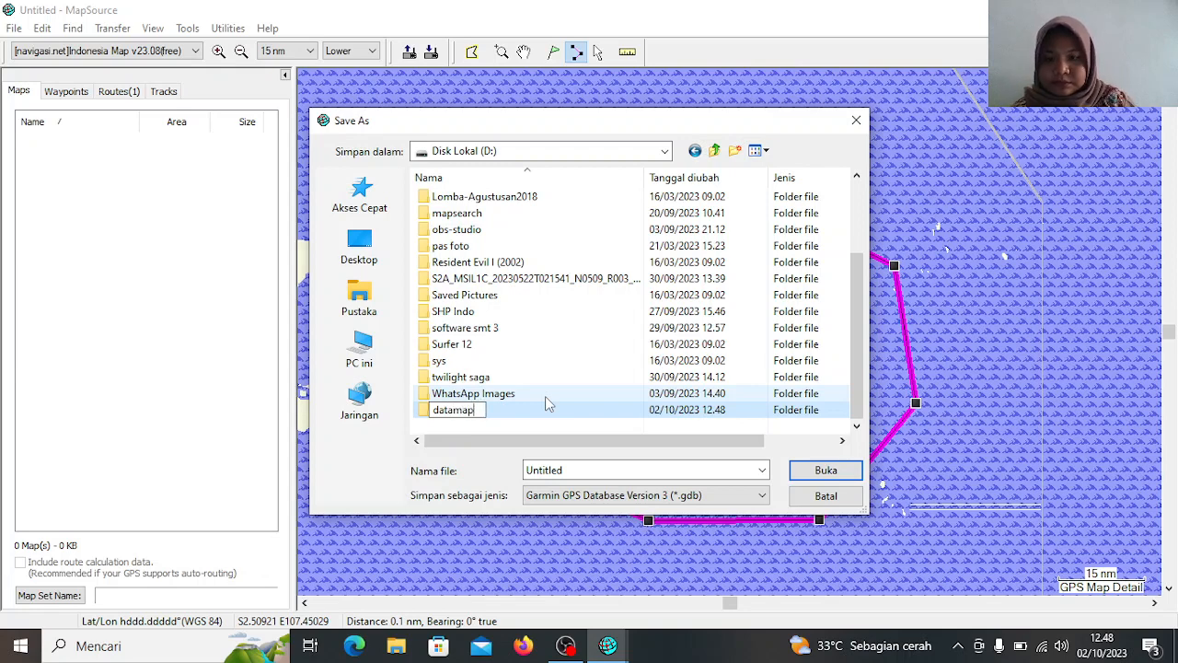
type("s")
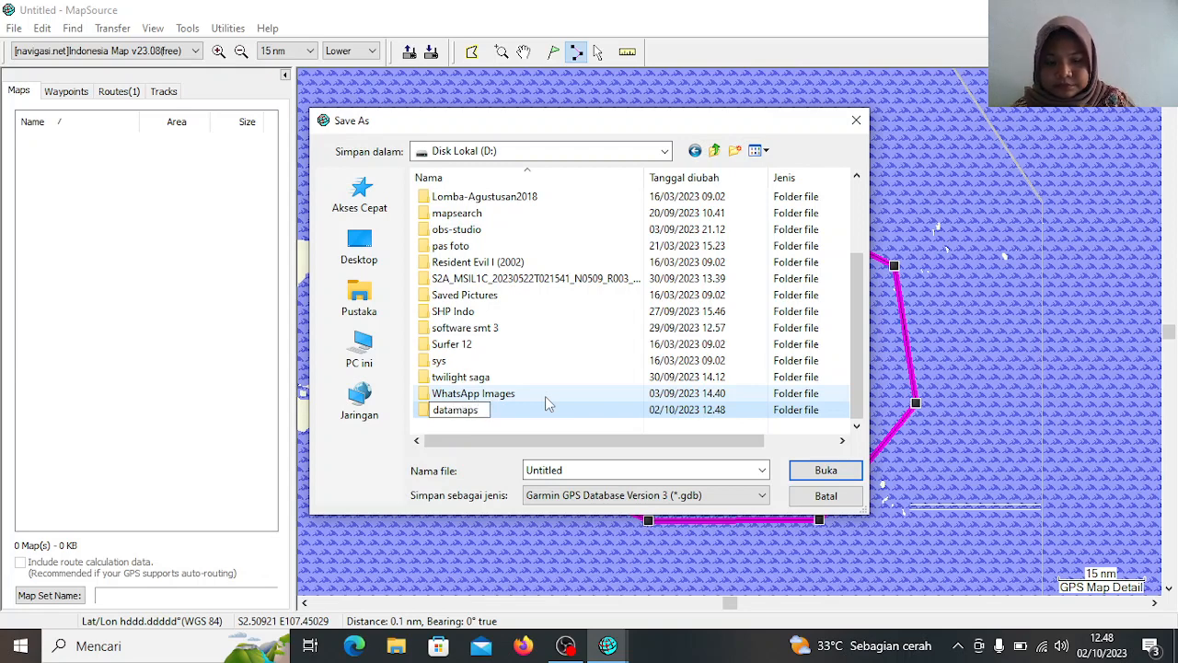
type("ourc")
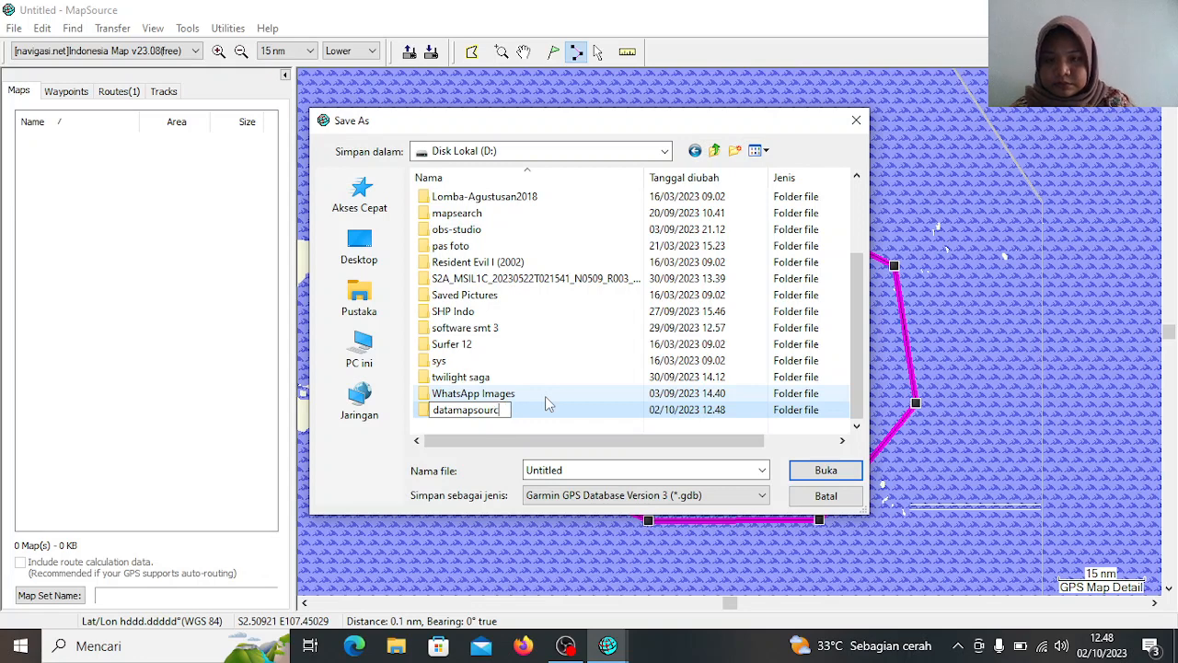
type("e")
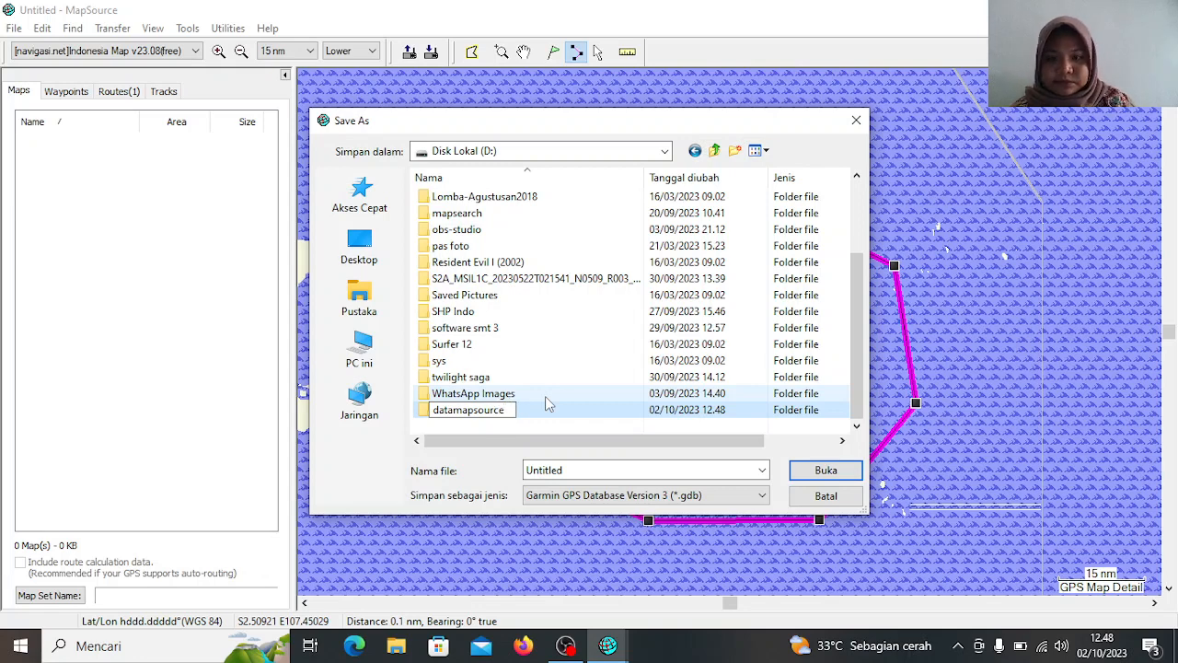
left_click(652, 410)
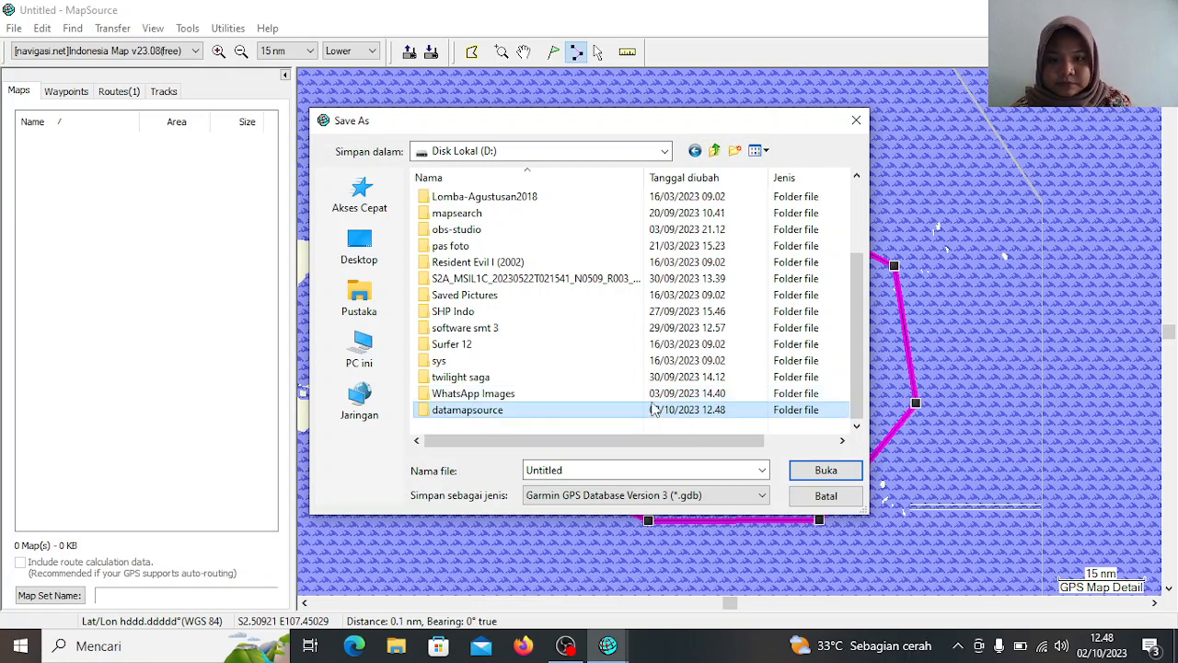
double_click(598, 415)
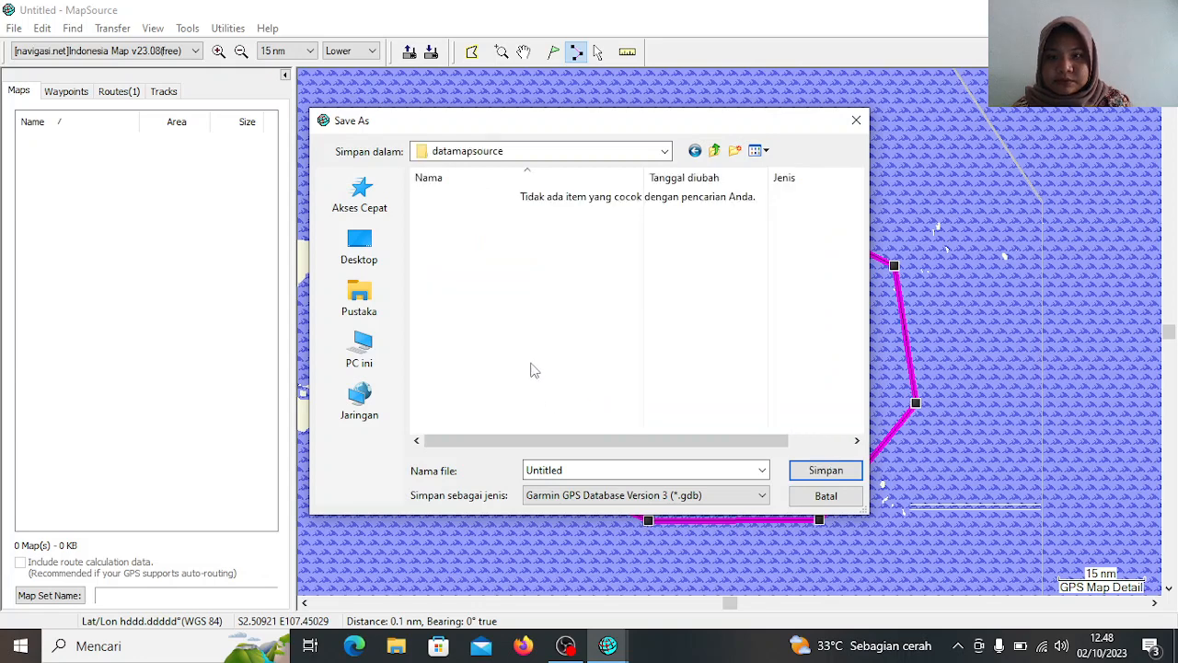
Save the route as routebelitung.txt in the Text (Tab delimited) format
double_click(588, 469)
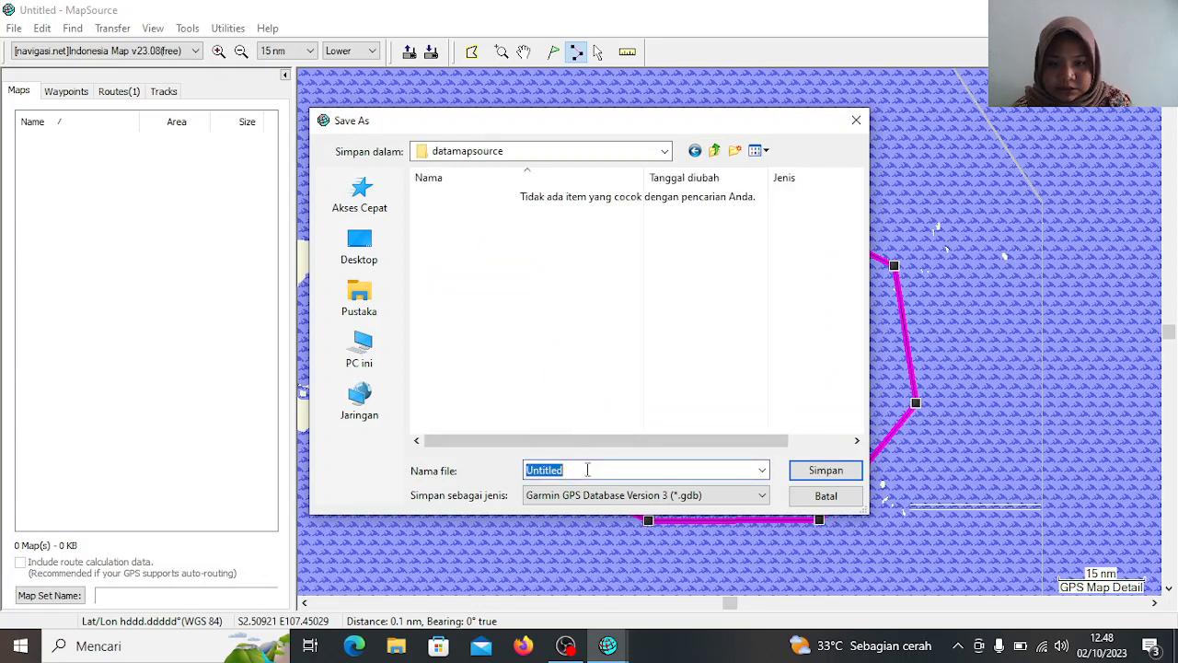
key("BackSpace")
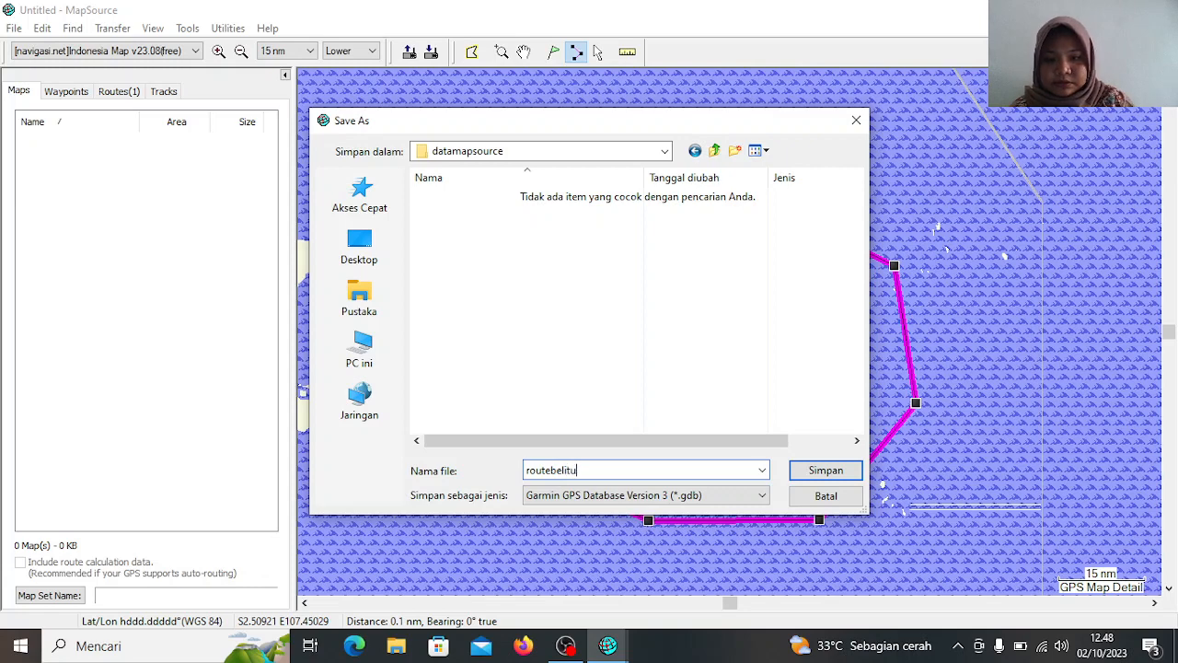
left_click(763, 496)
left_click(711, 557)
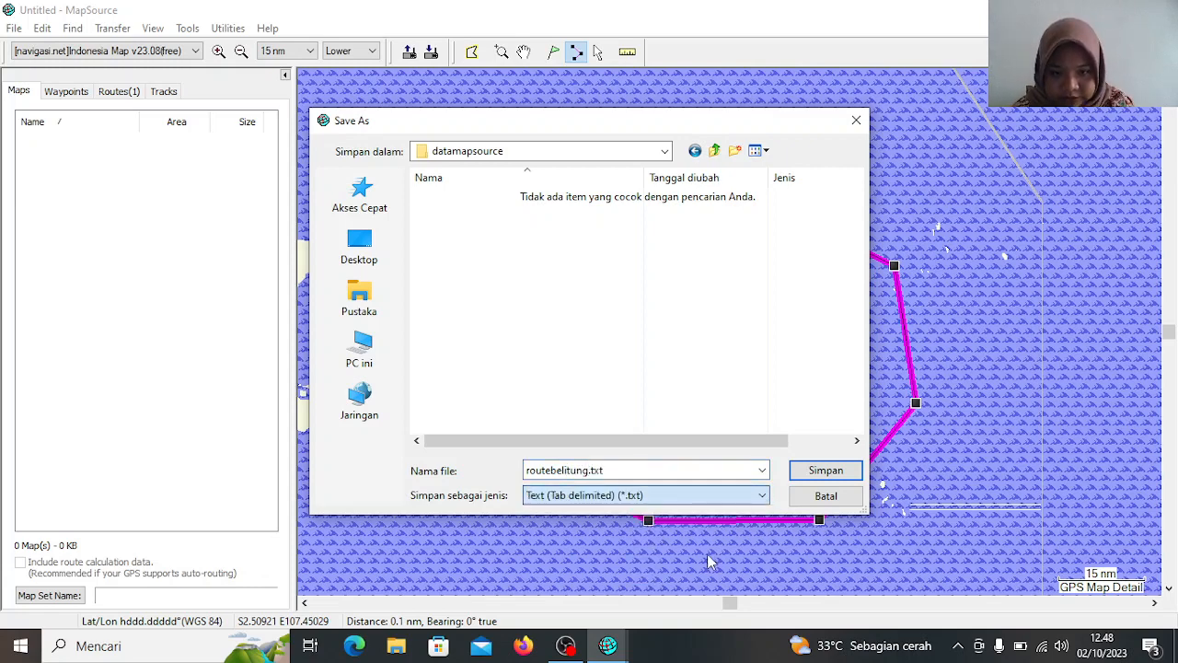
left_click(823, 471)
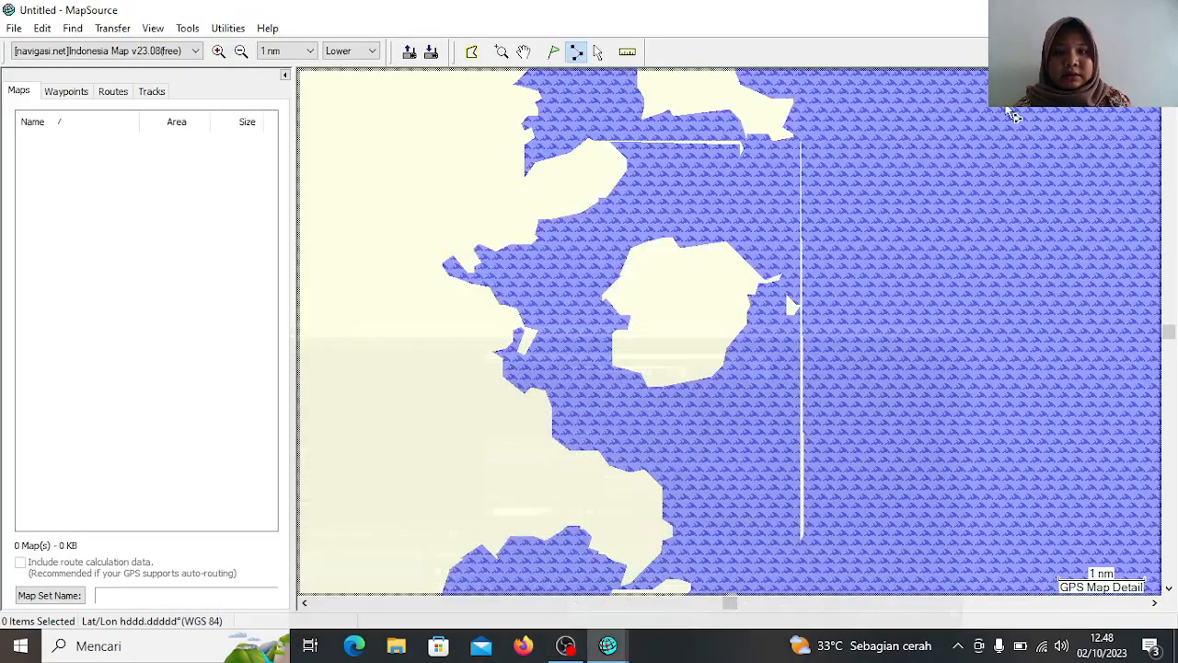
Minimize MapSource and start Excel with a blank workbook in a maximized window
left_click(607, 646)
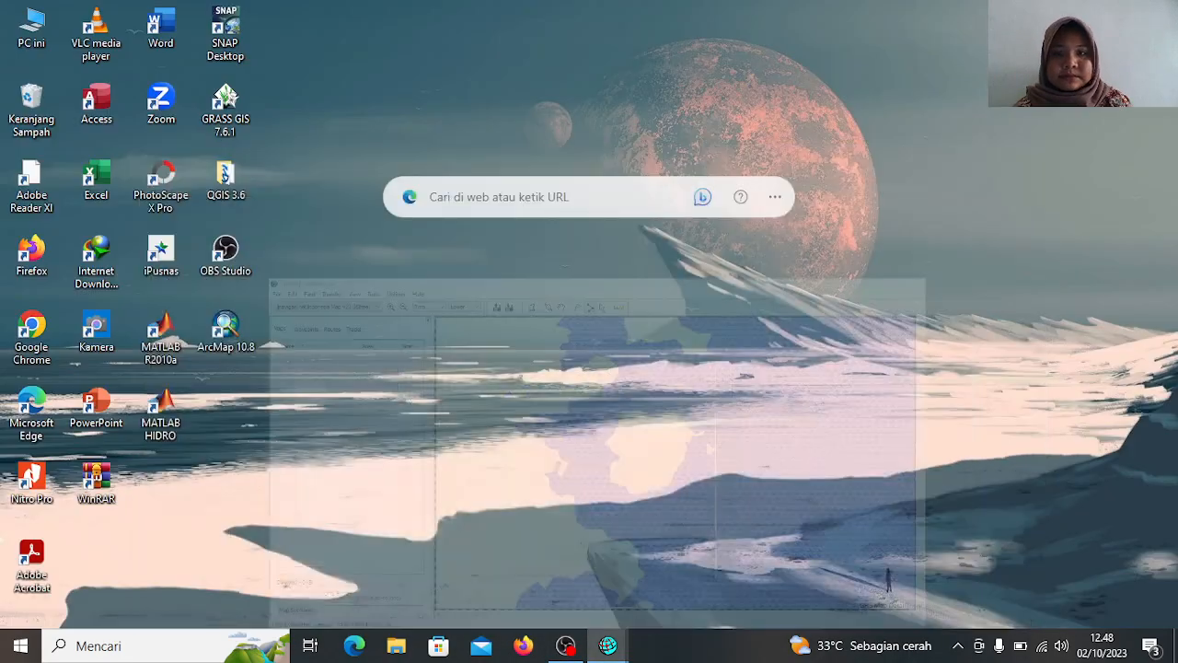
double_click(103, 196)
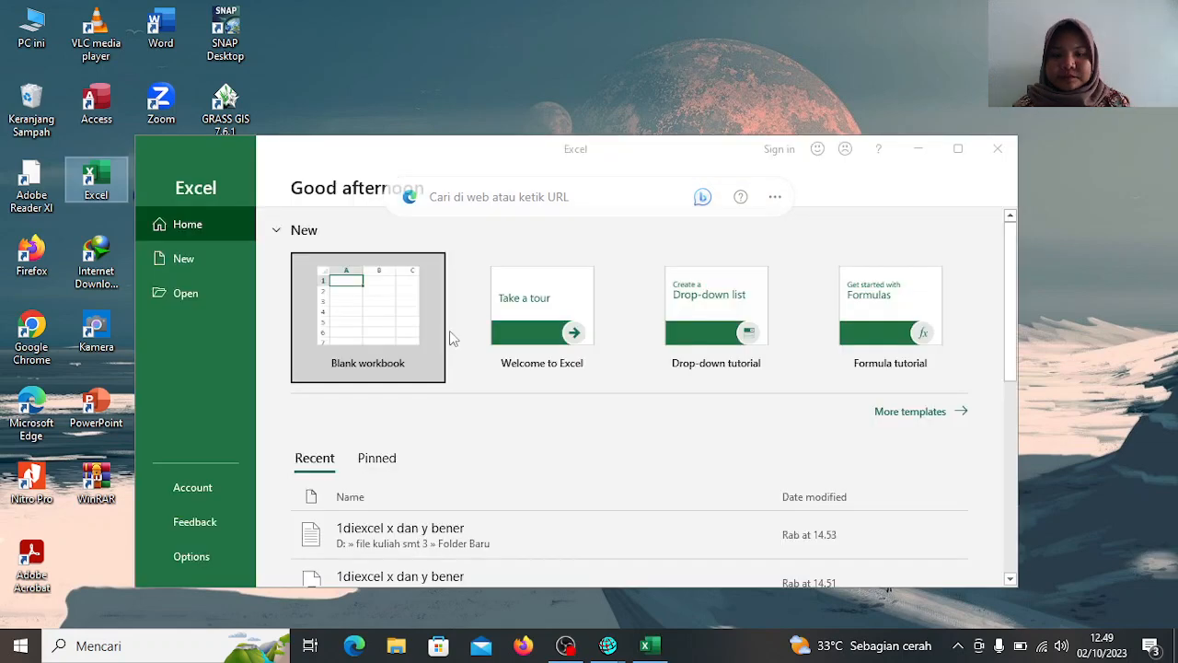
left_click(954, 153)
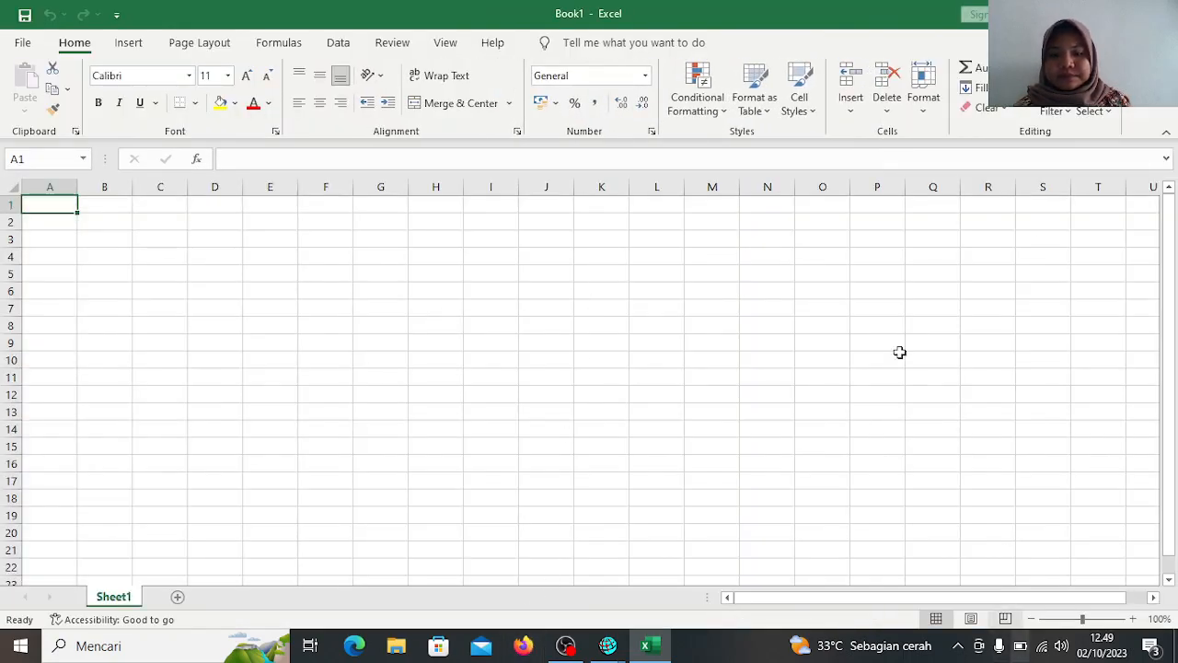
Switch to File Explorer and open the datamapsource folder on Disk Lokal (D:)
left_click(401, 657)
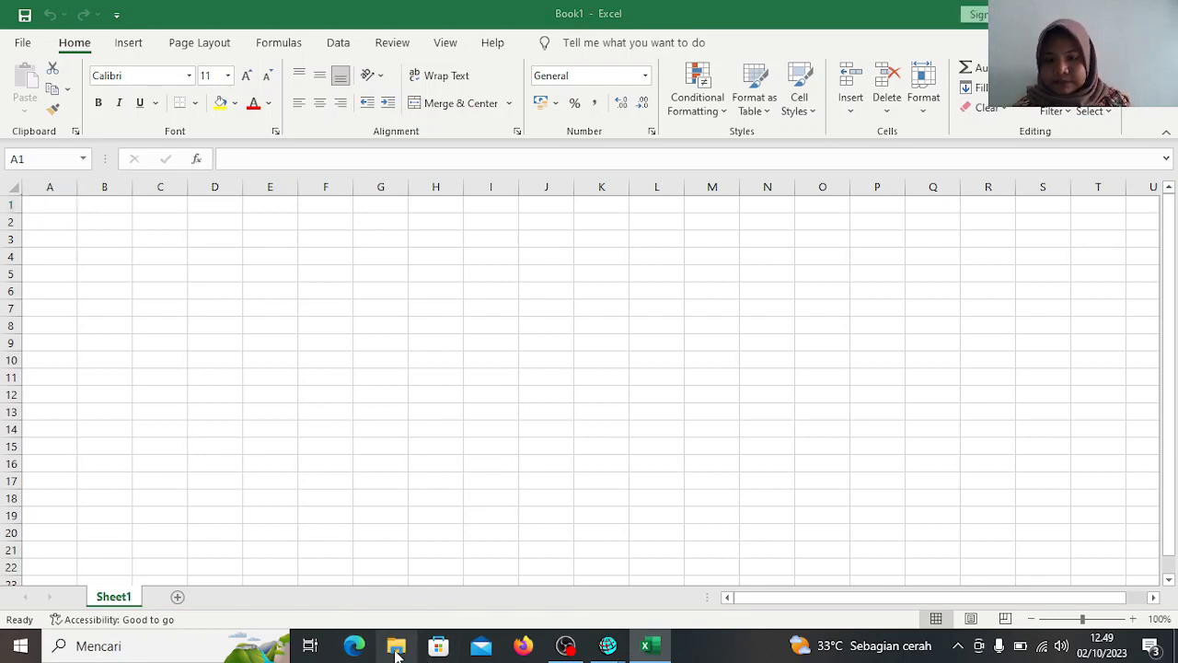
left_click(394, 652)
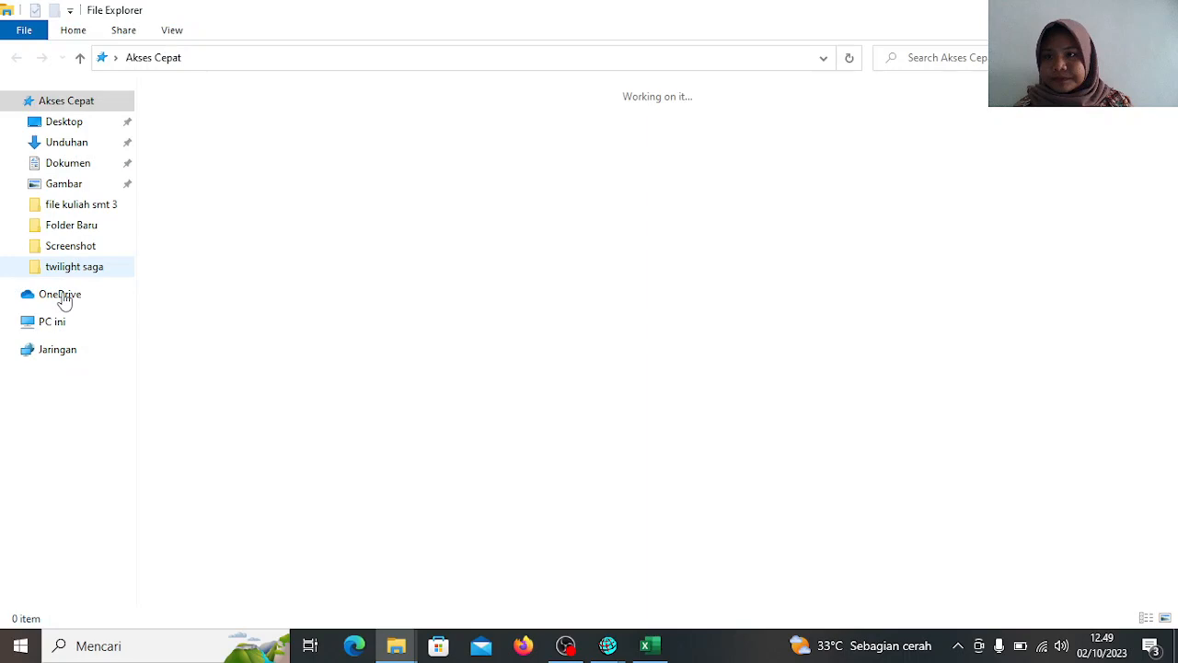
left_click(92, 508)
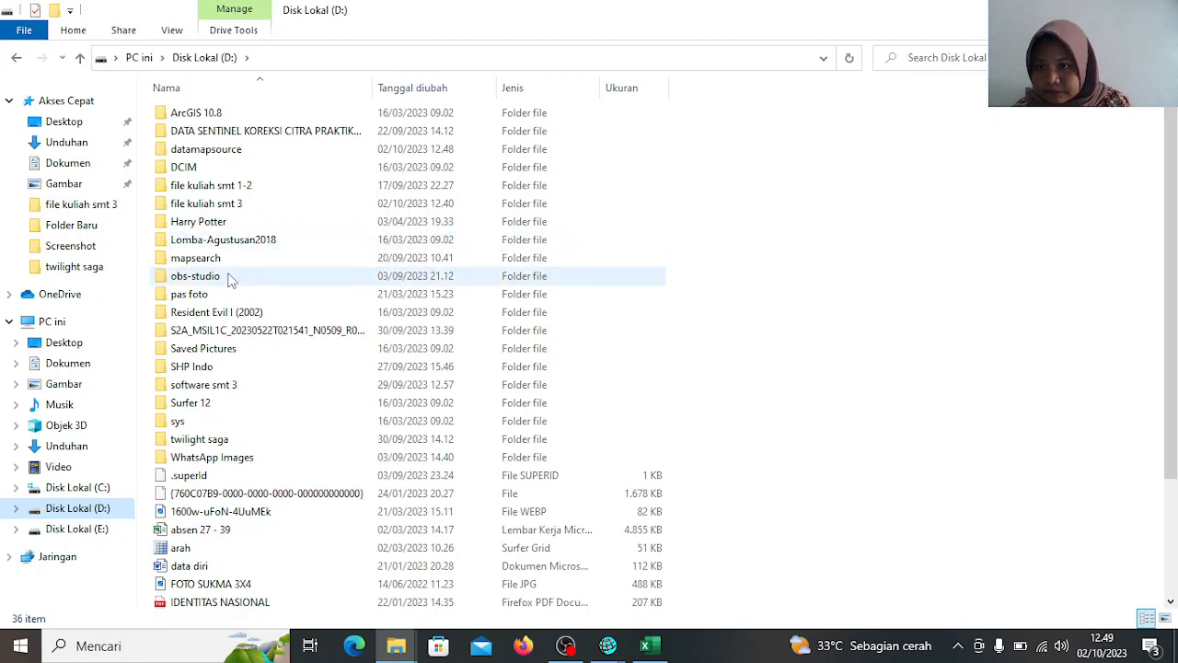
double_click(214, 150)
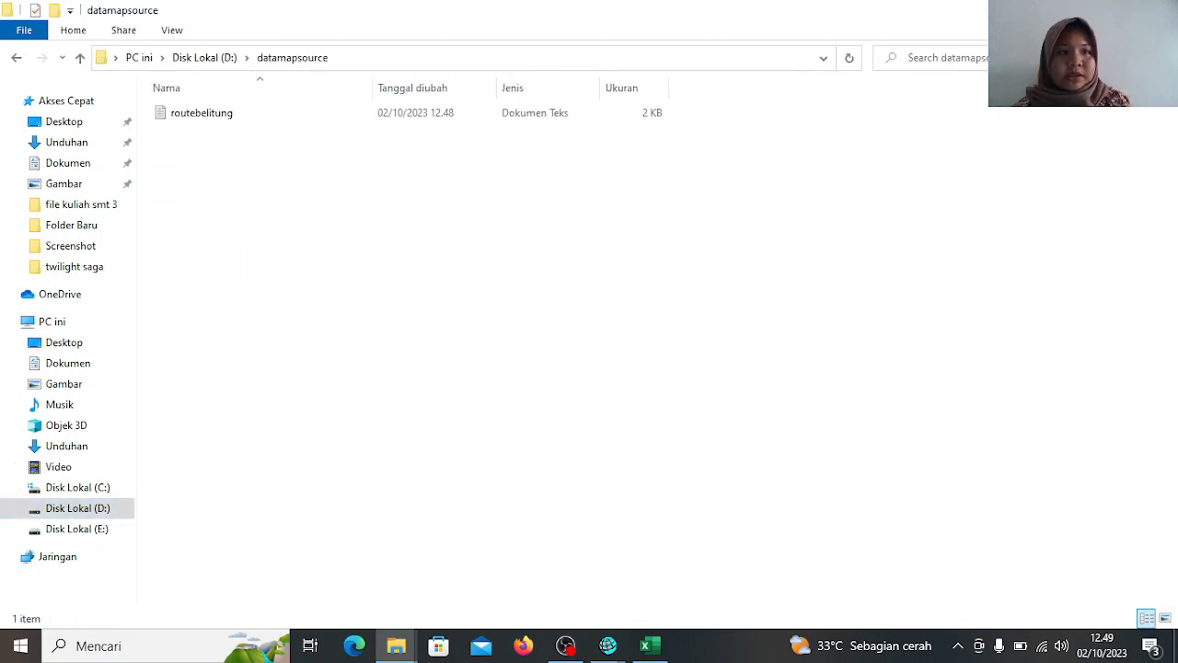
Arrange the datamapsource folder window and the blank Excel workbook side by side
left_click(1118, 10)
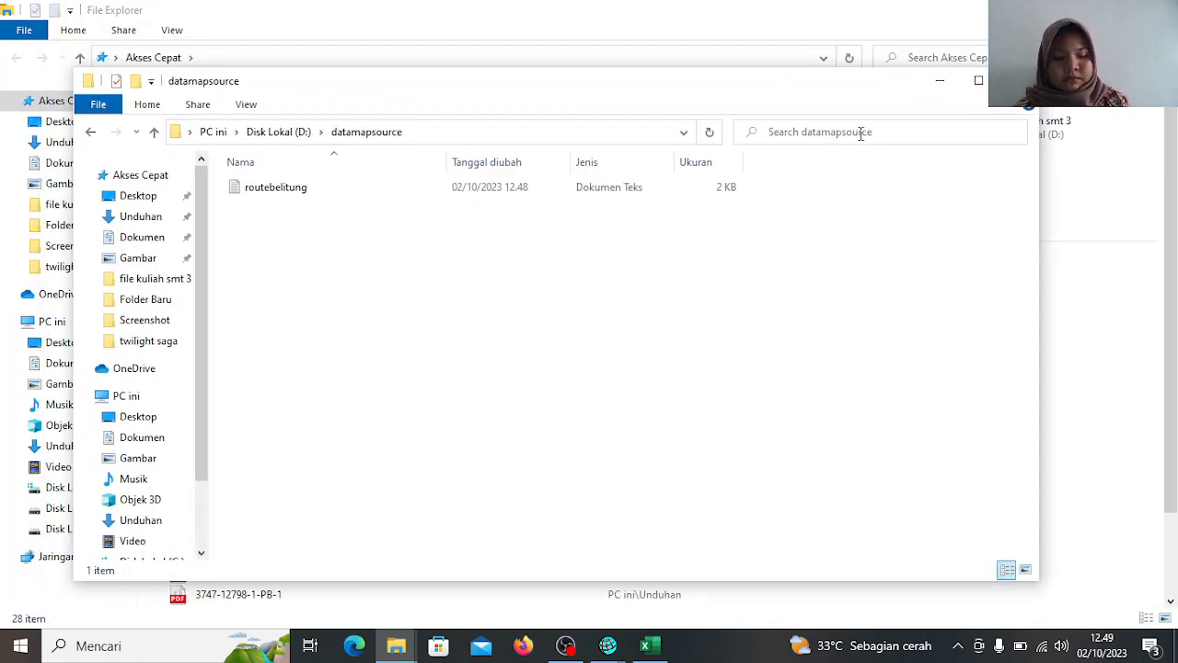
key("super+Right")
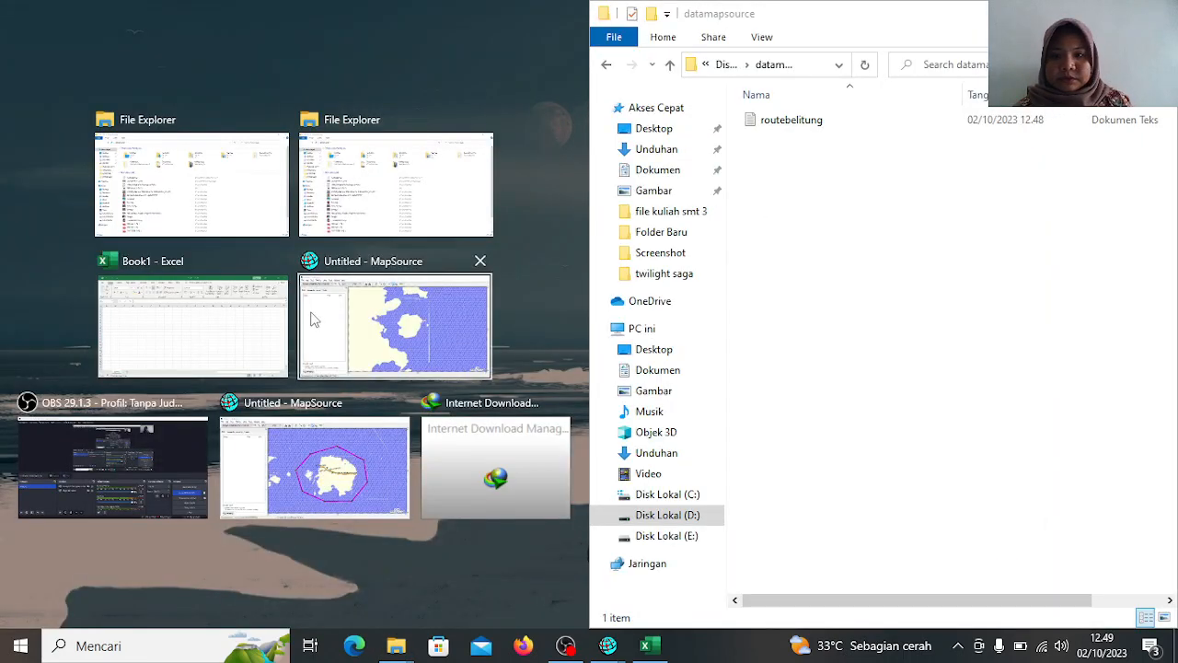
left_click(235, 357)
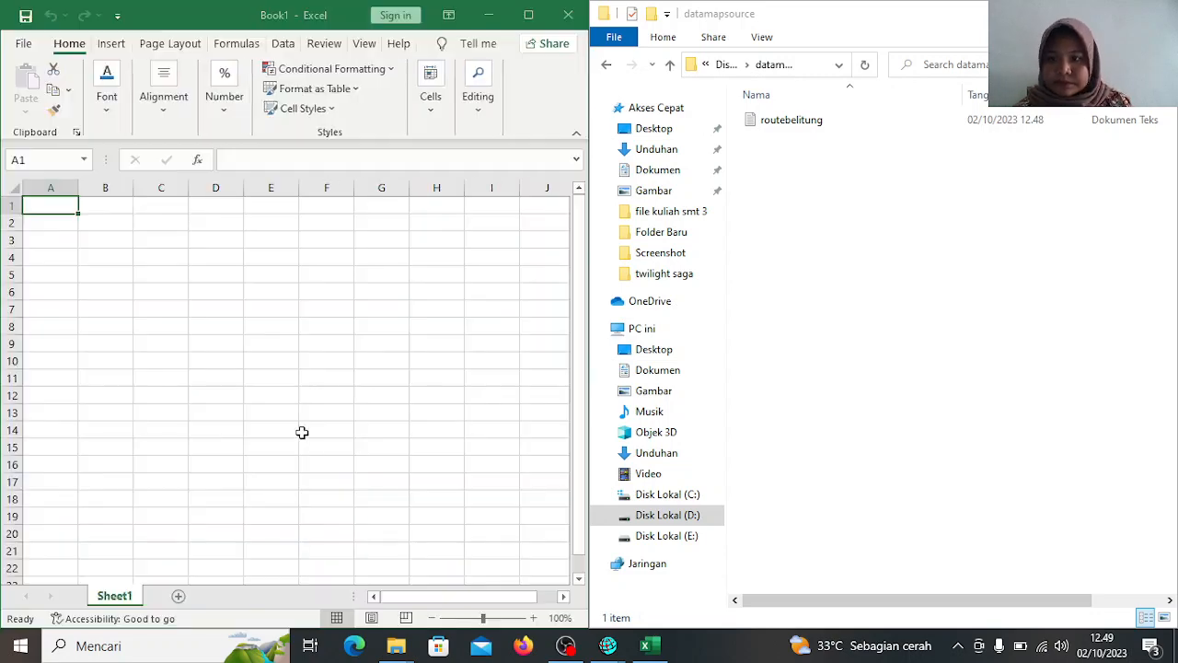
Open the routebelitung text file from the datamapsource folder in Excel
left_click(763, 123)
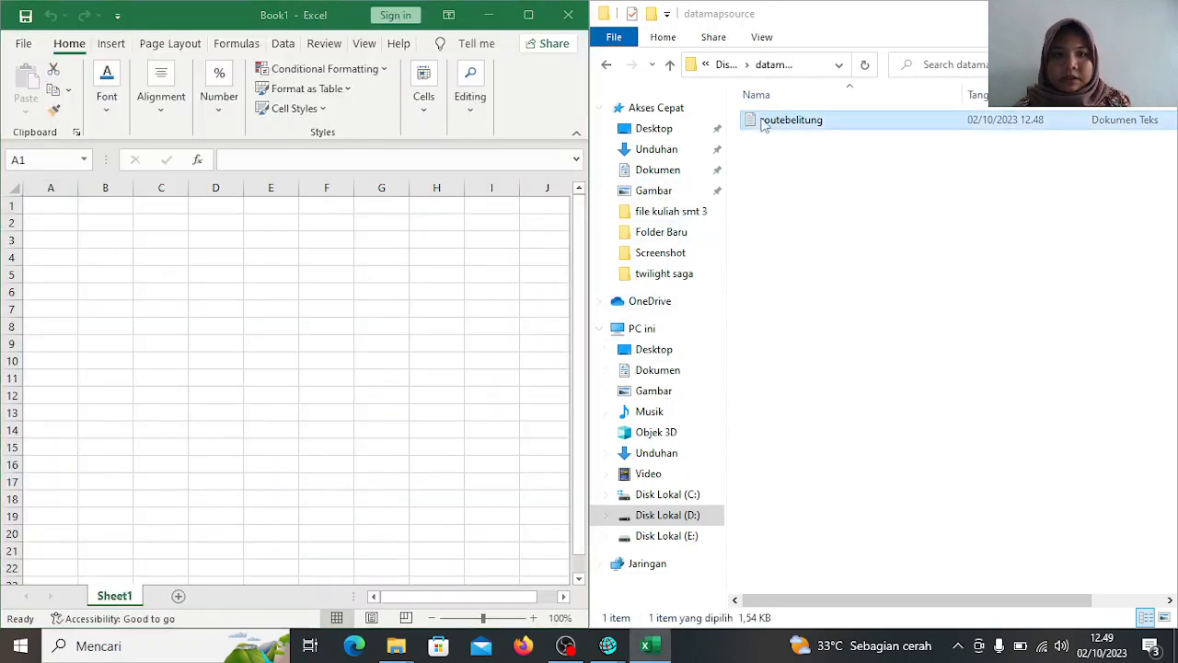
left_click_drag(762, 120, 243, 275)
left_click_drag(485, 264, 272, 364)
left_click_drag(563, 317, 568, 352)
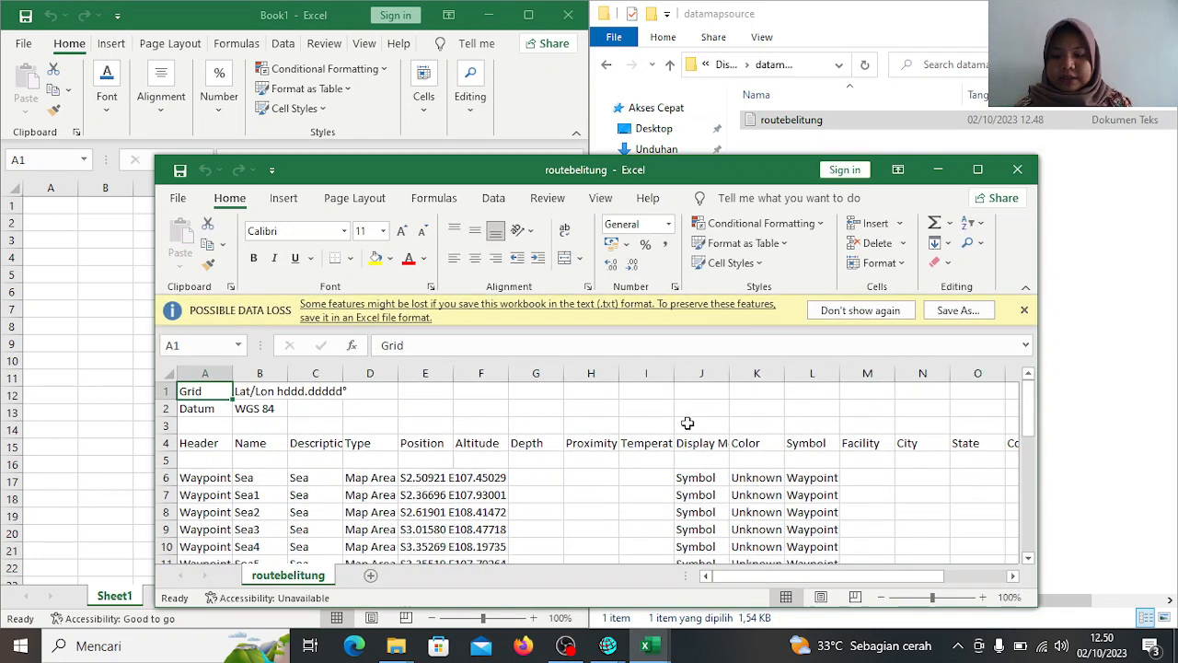
Show the routebelitung workbook full screen and delete its Header, Name, Description and Type columns
key("super+Left")
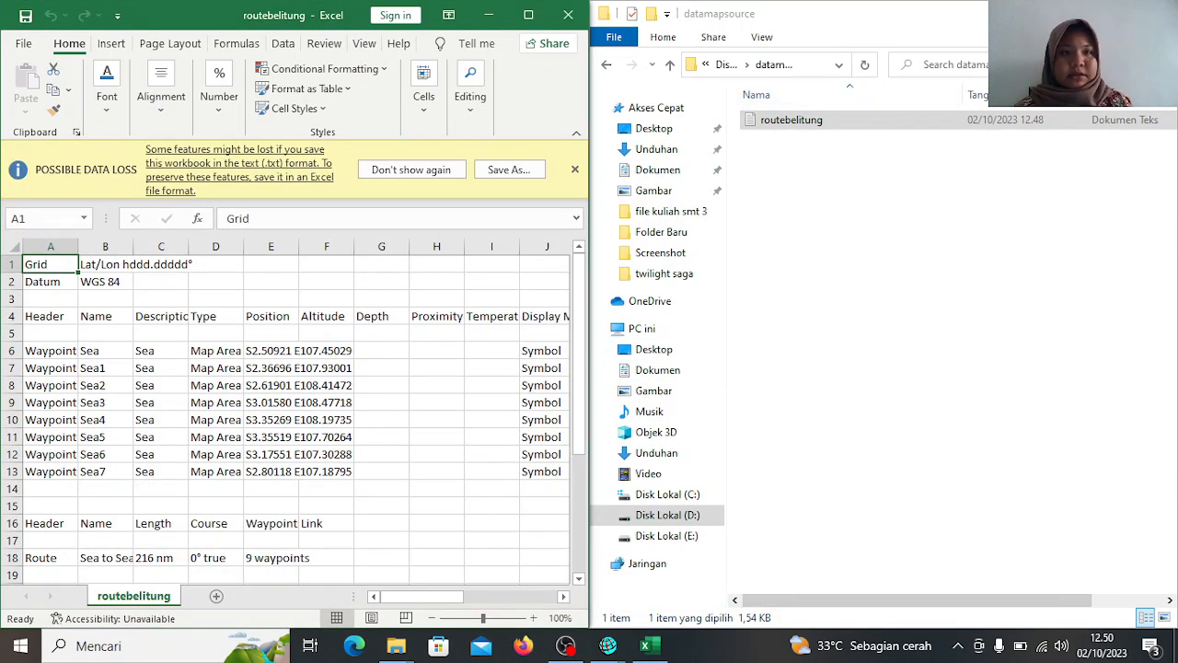
left_click(1157, 13)
left_click(530, 14)
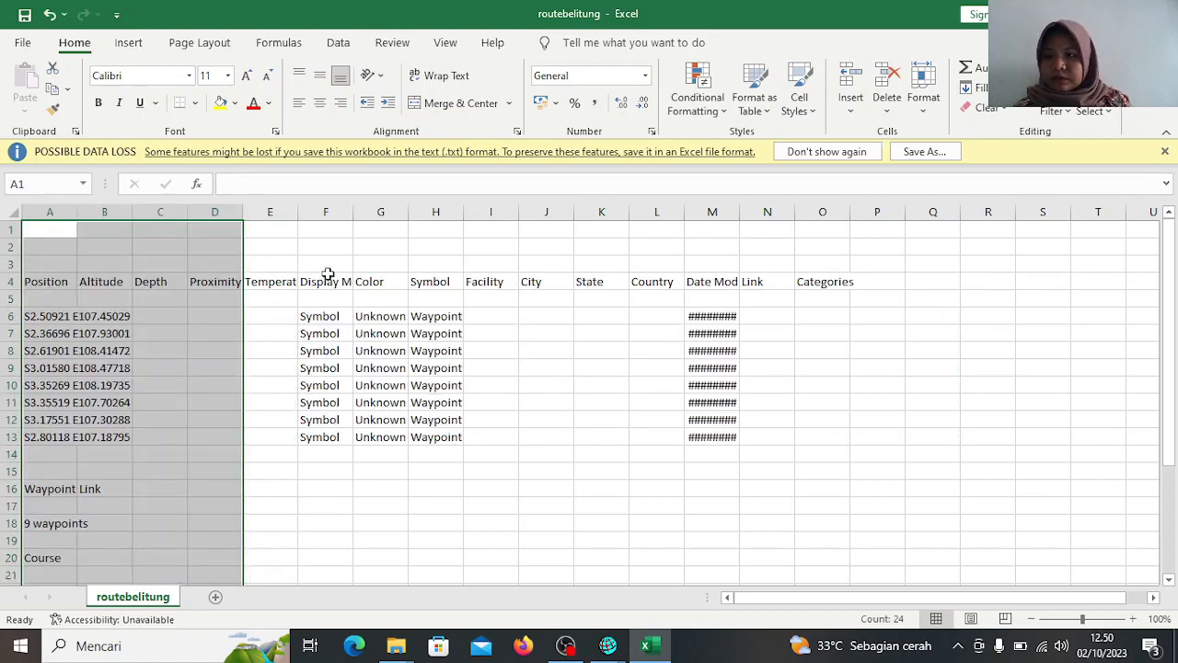
Delete the cells under Altitude through Link (B1:N38) and the Categories cells beside the Position data
left_click(325, 267)
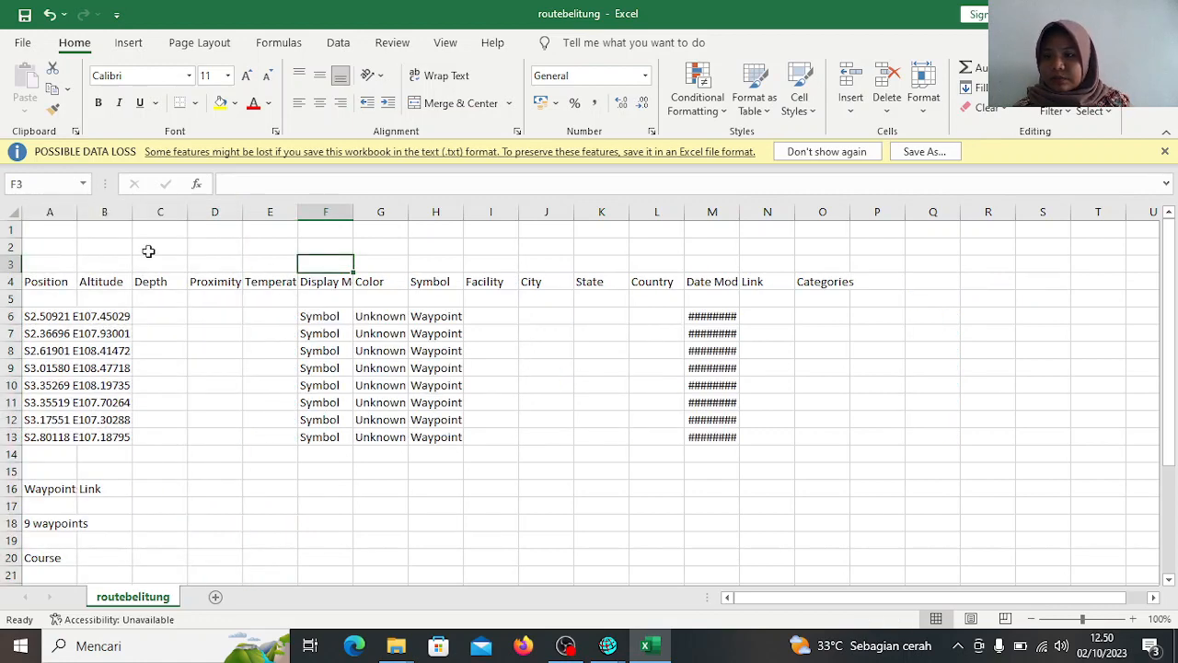
left_click_drag(117, 229, 793, 564)
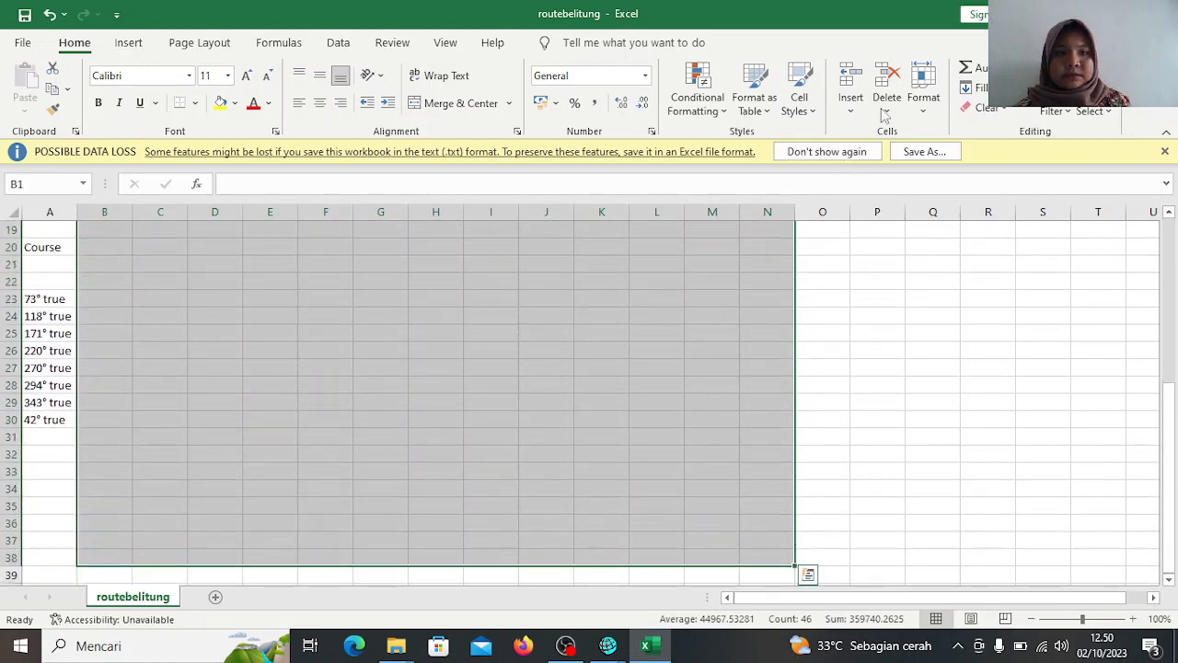
scroll(390, 539, "up", 6)
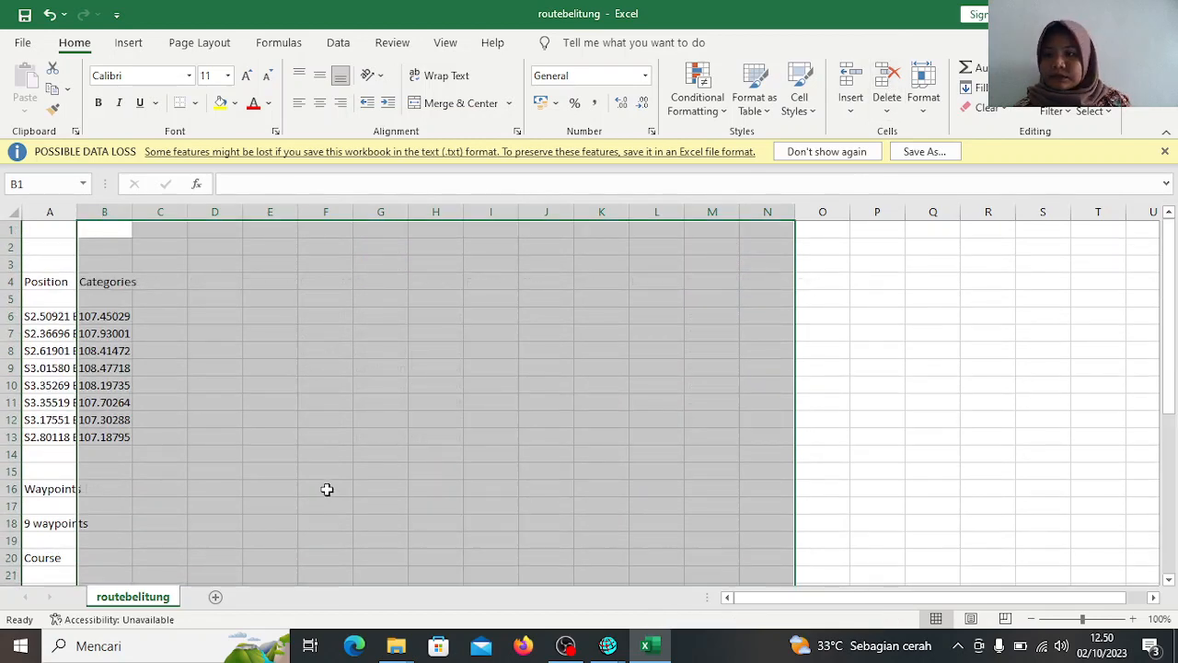
left_click(285, 315)
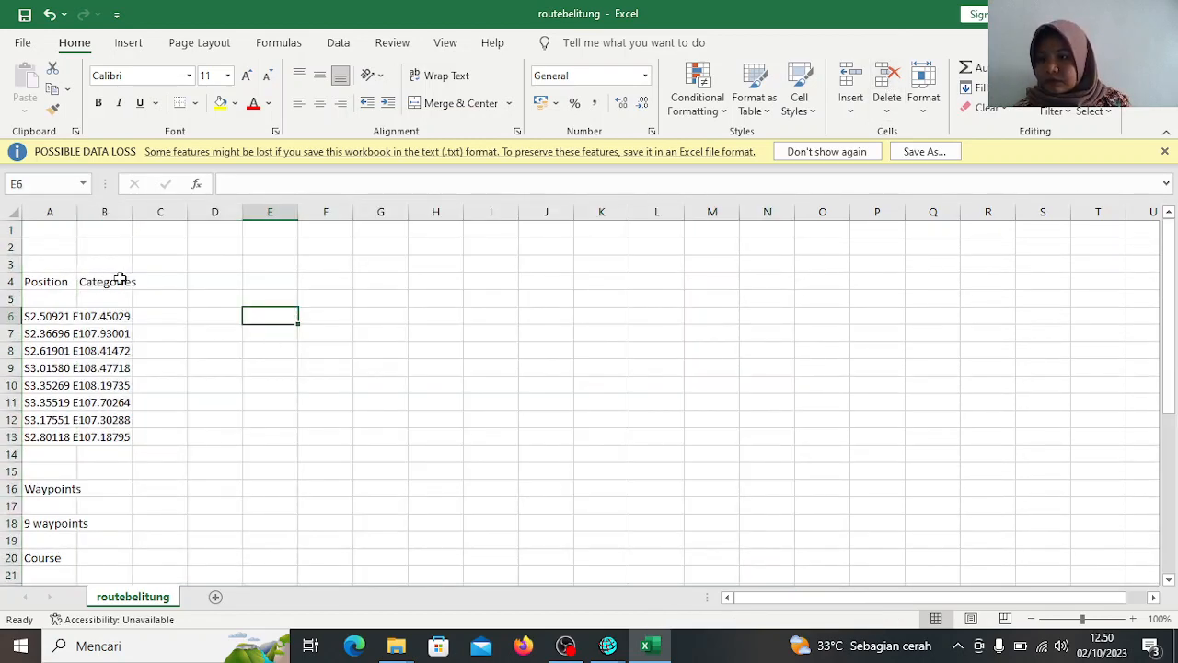
left_click_drag(120, 279, 129, 436)
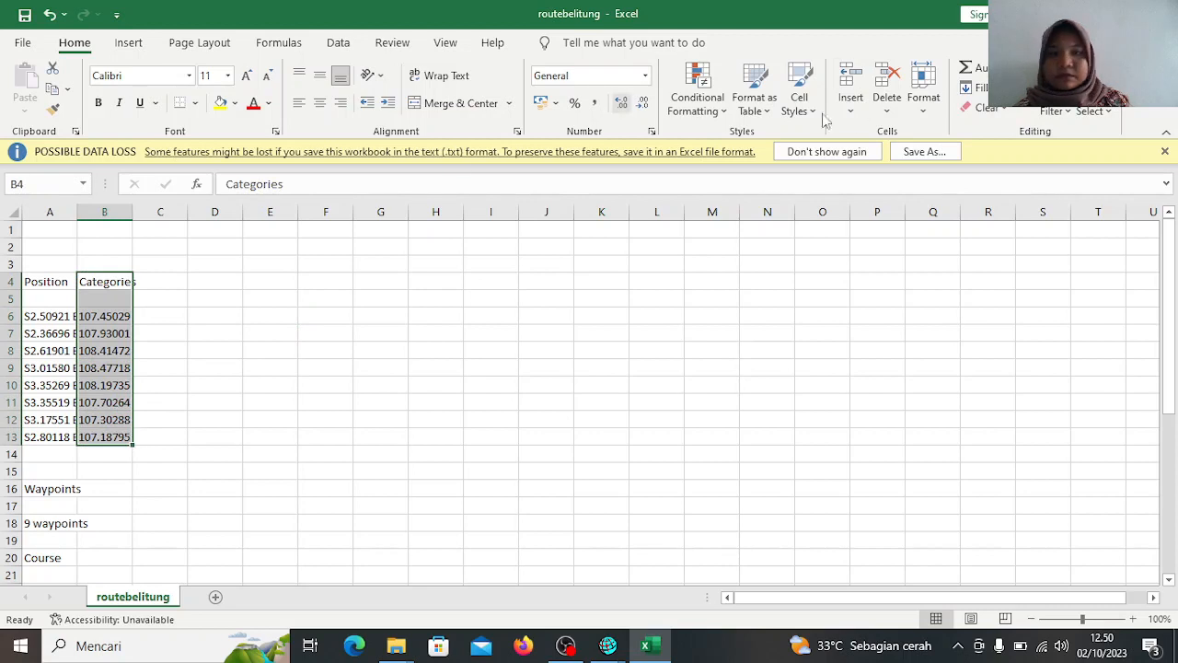
left_click(886, 81)
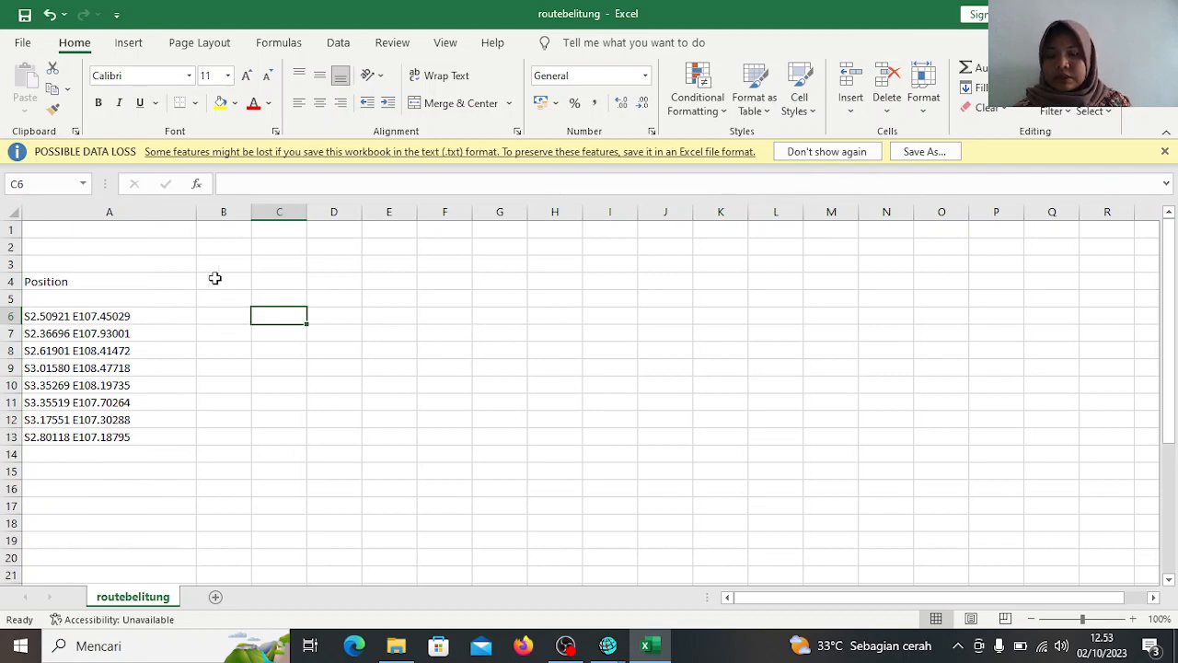
left_click(122, 214)
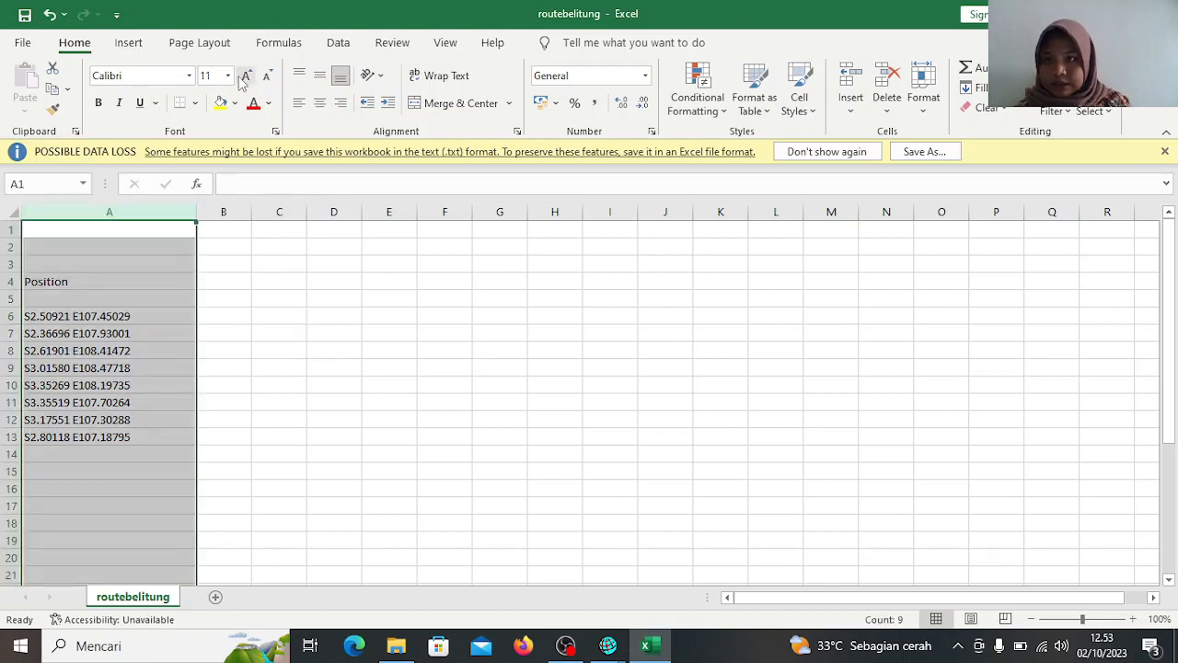
left_click(337, 44)
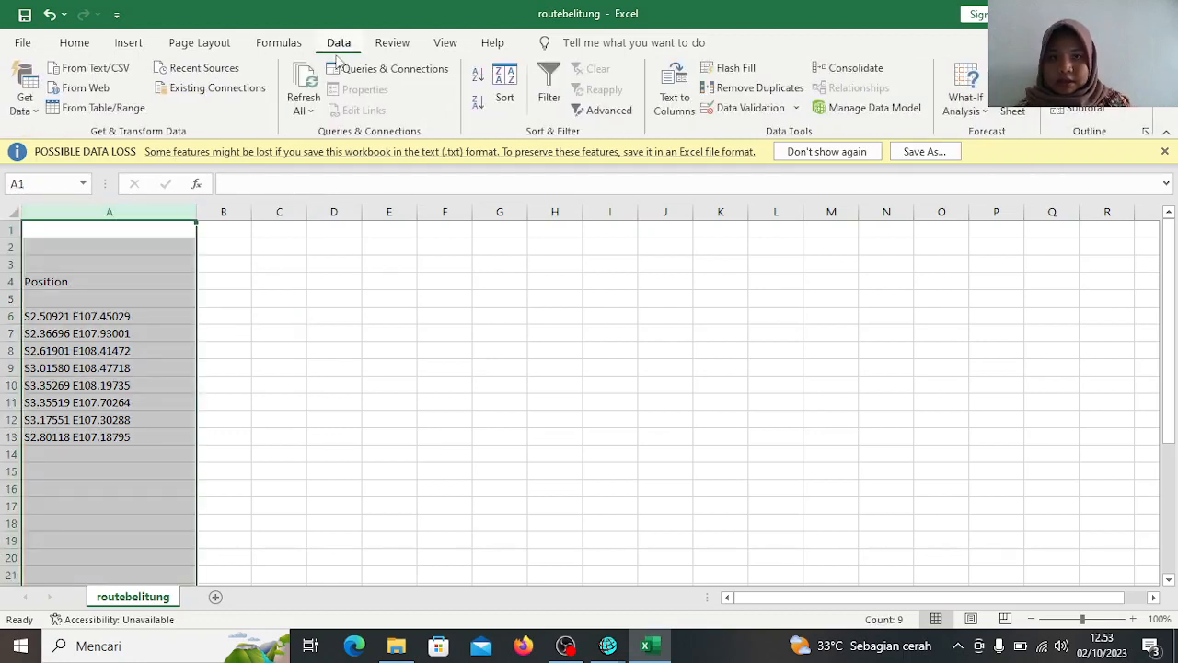
left_click(680, 110)
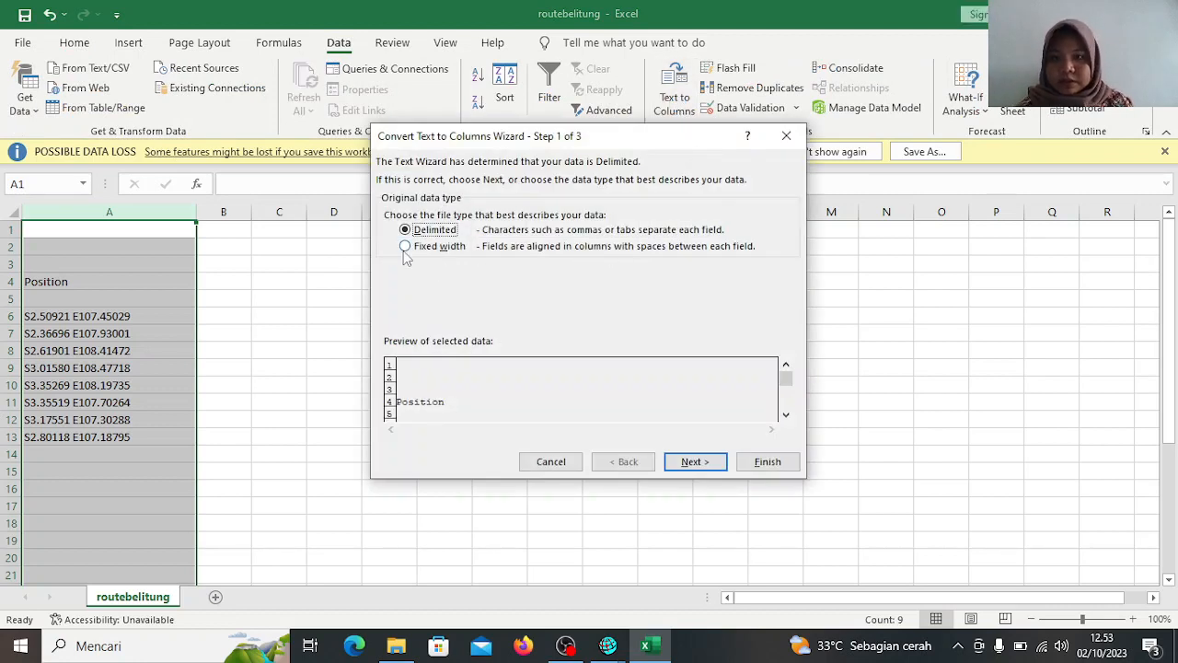
left_click(405, 249)
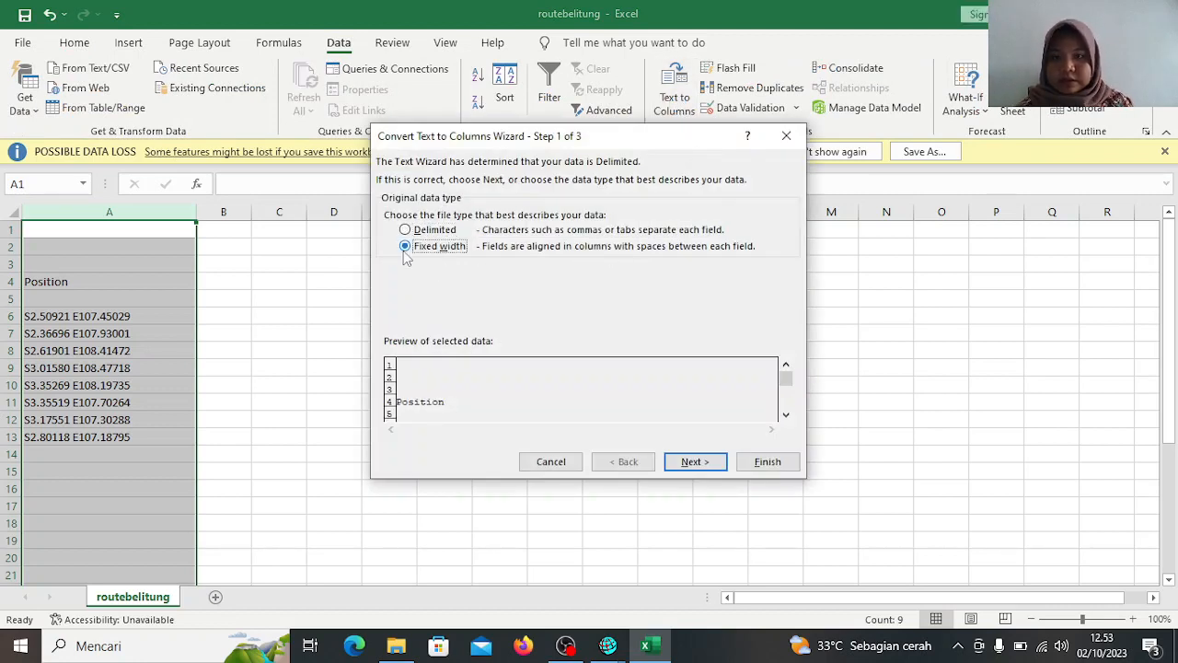
left_click(691, 462)
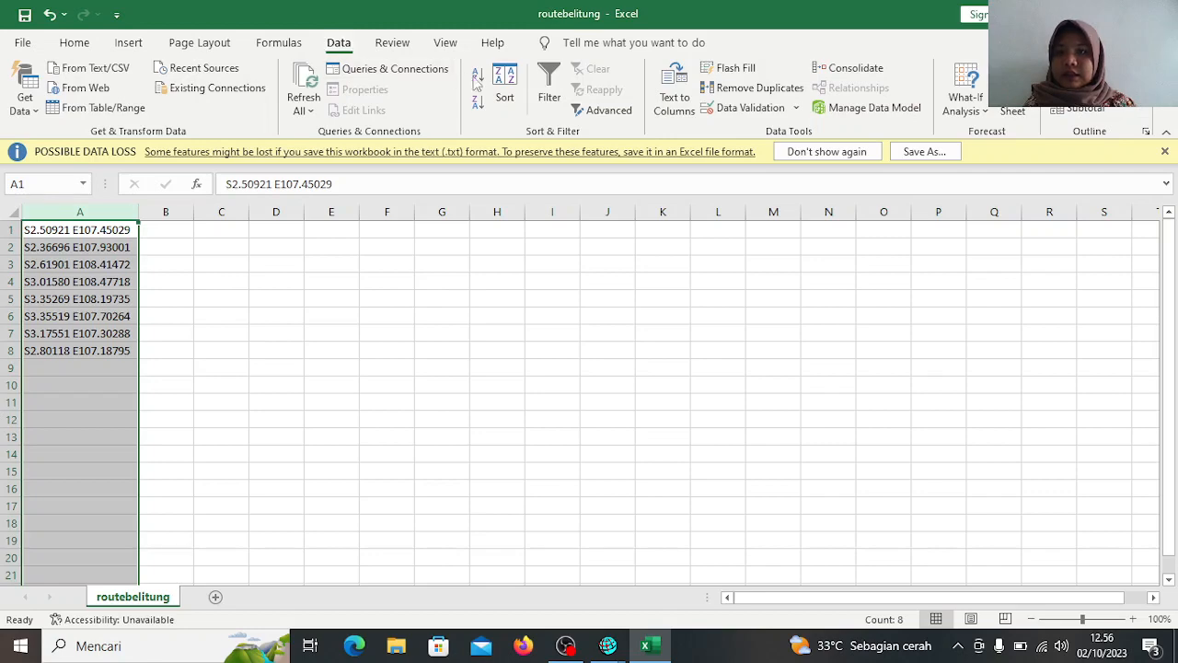
Split the position data in column A with Text to Columns as fixed width, breaking after S and before and after E
left_click(675, 93)
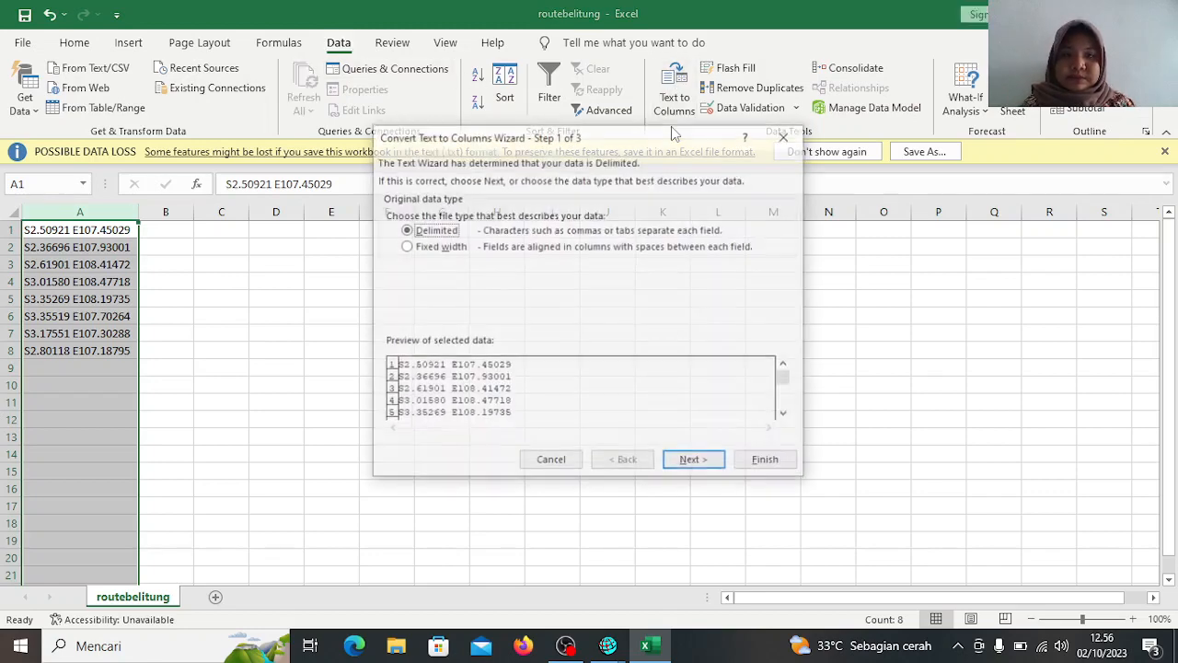
left_click(406, 246)
left_click(691, 462)
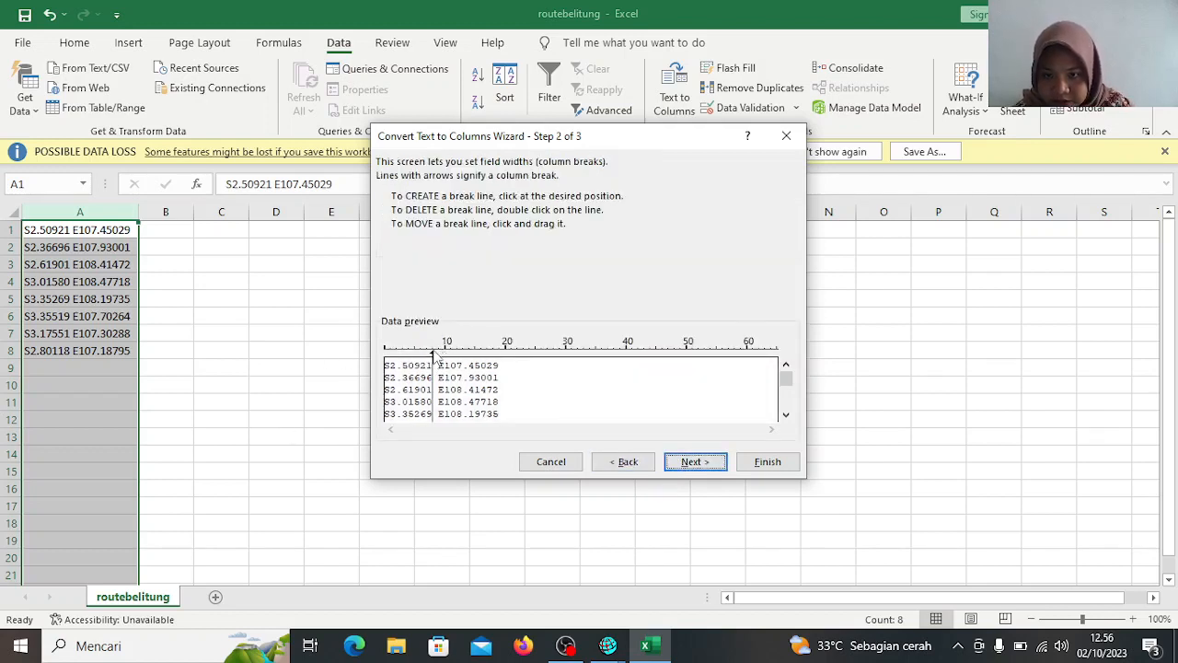
left_click_drag(437, 358, 446, 379)
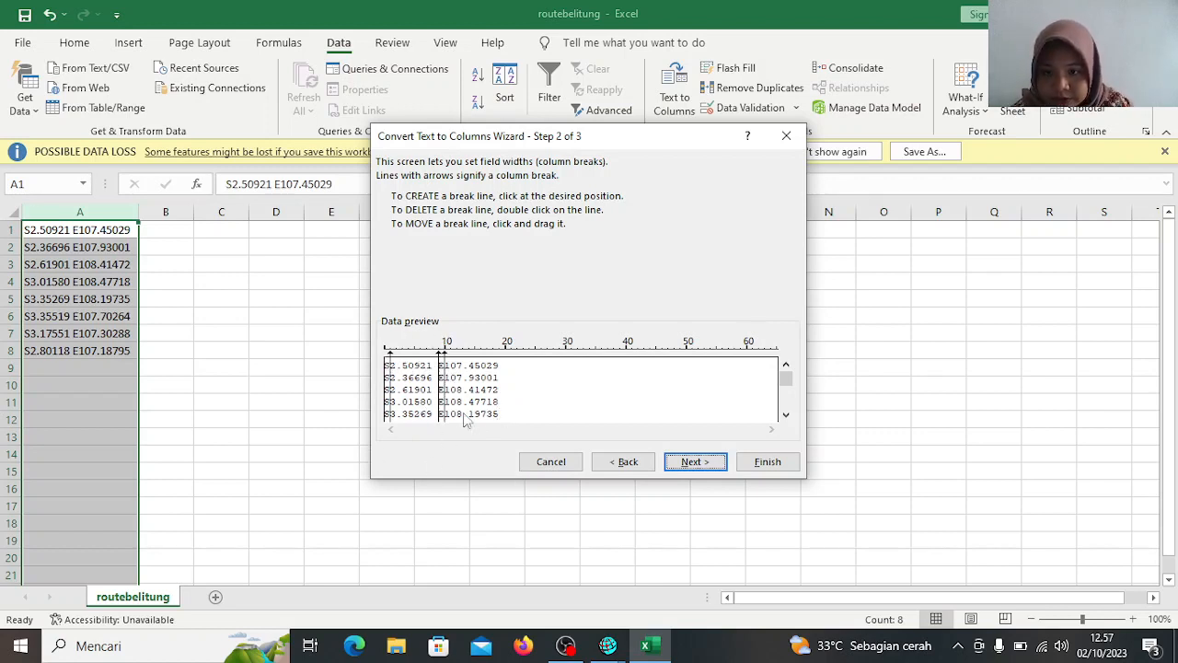
left_click(696, 462)
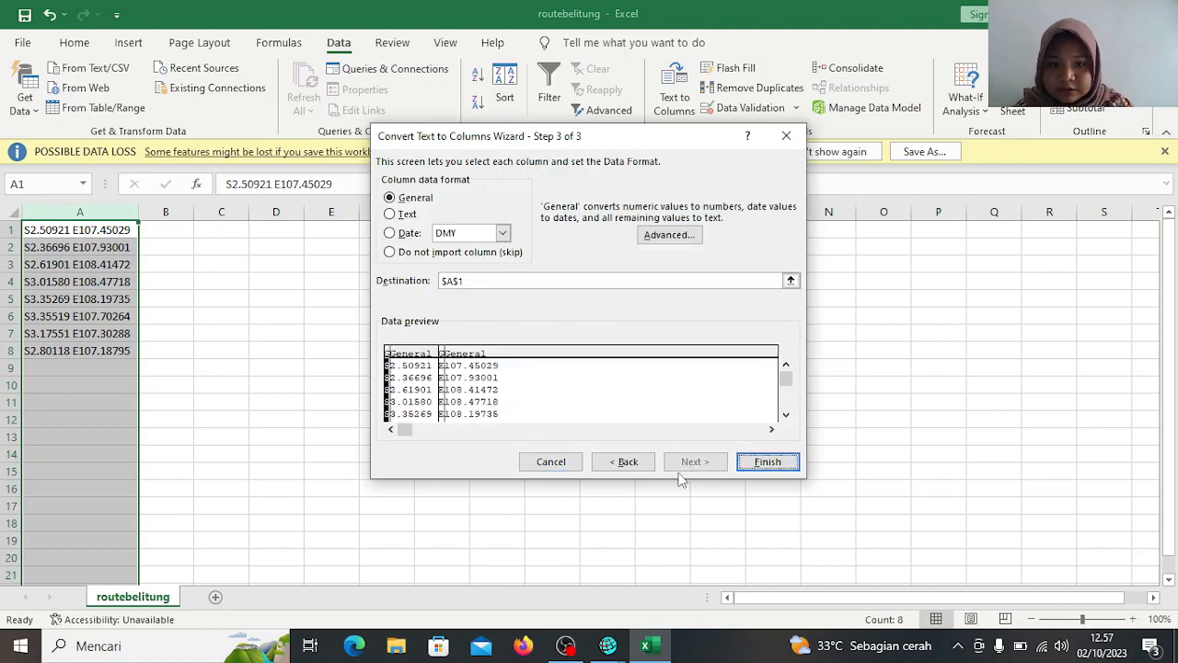
left_click(767, 463)
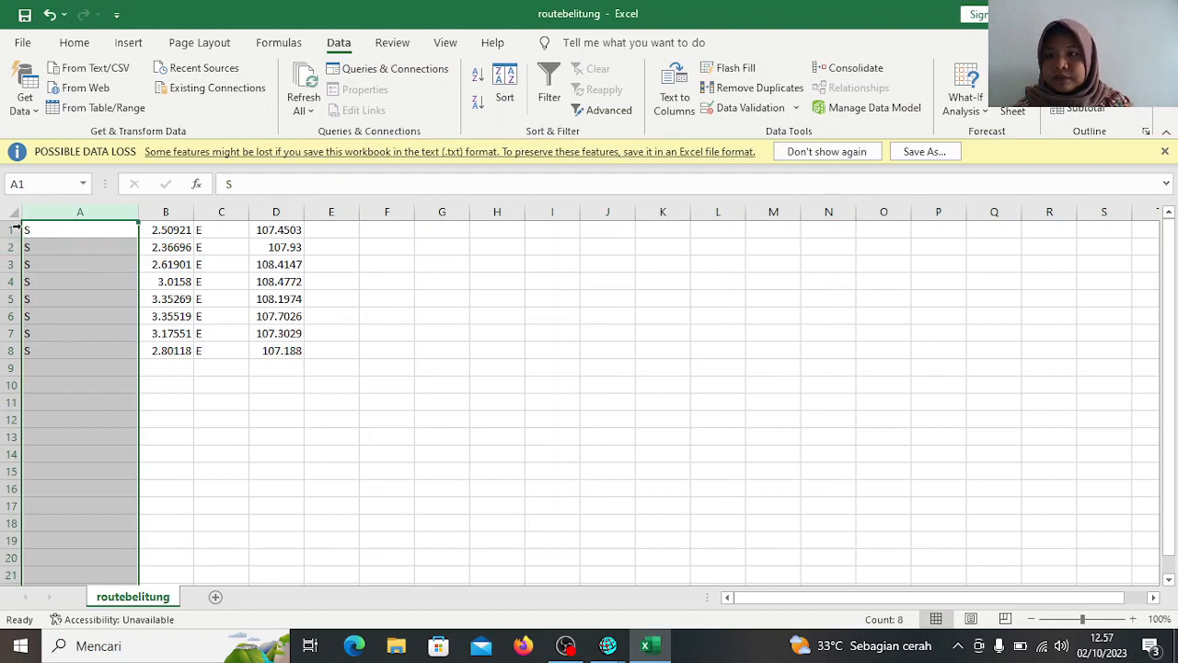
Delete the column of S letters and the cells with E letters, leaving two adjacent coordinate columns
right_click(110, 230)
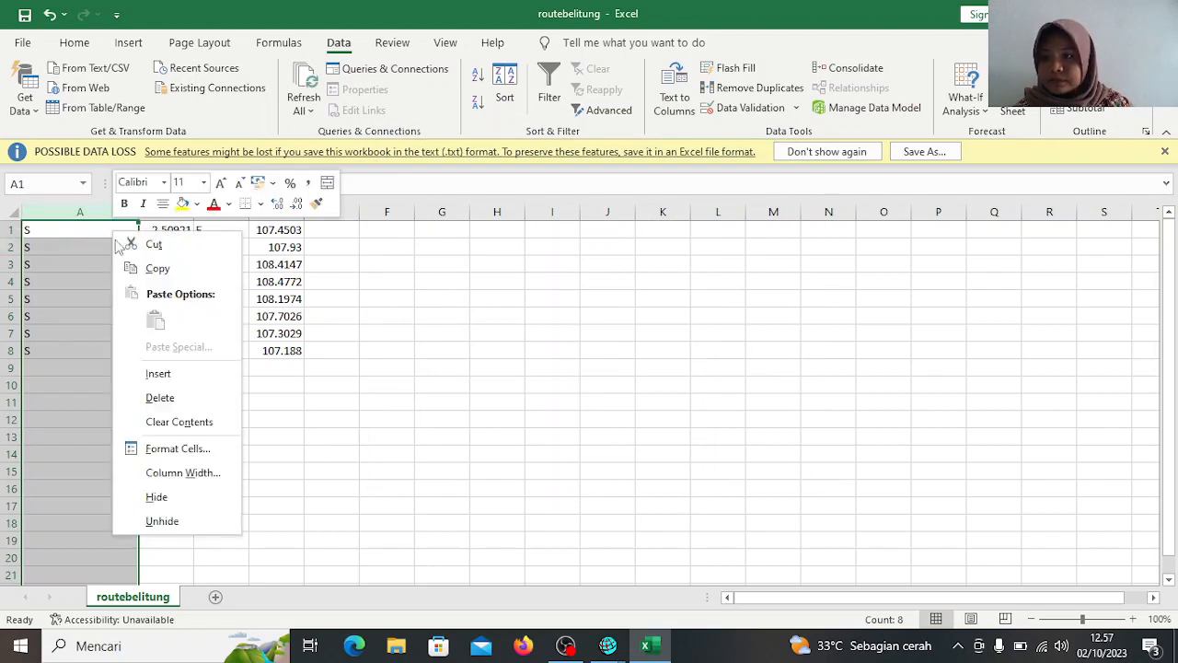
left_click(159, 398)
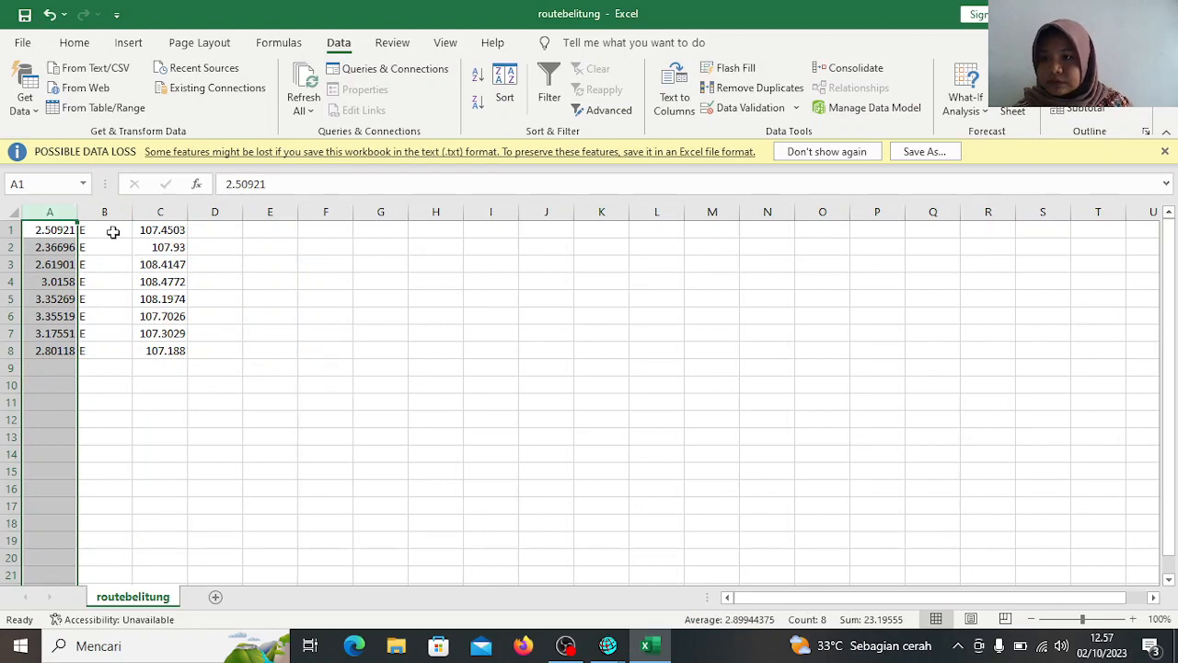
left_click_drag(113, 231, 112, 345)
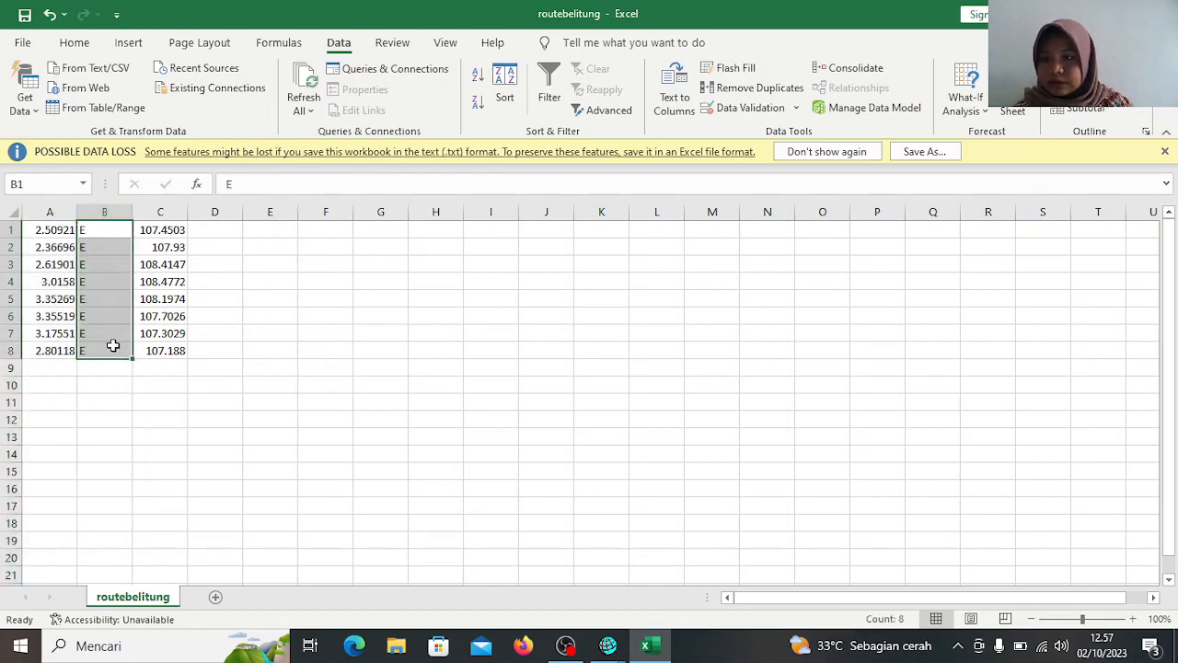
right_click(112, 345)
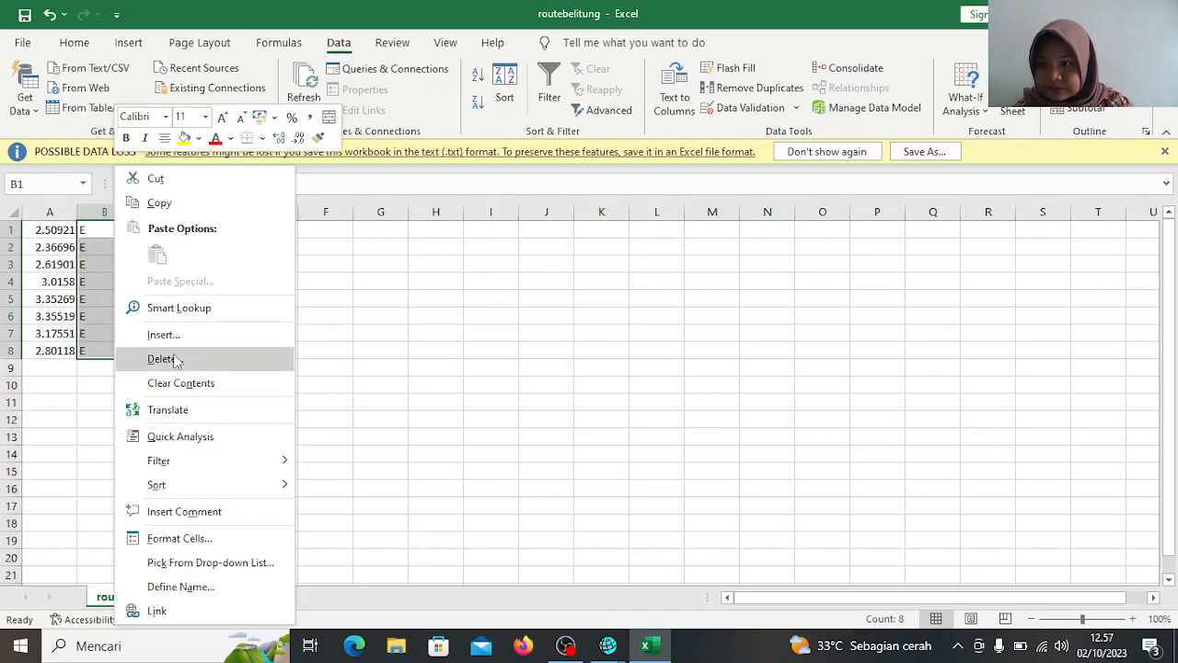
left_click(175, 359)
left_click(154, 428)
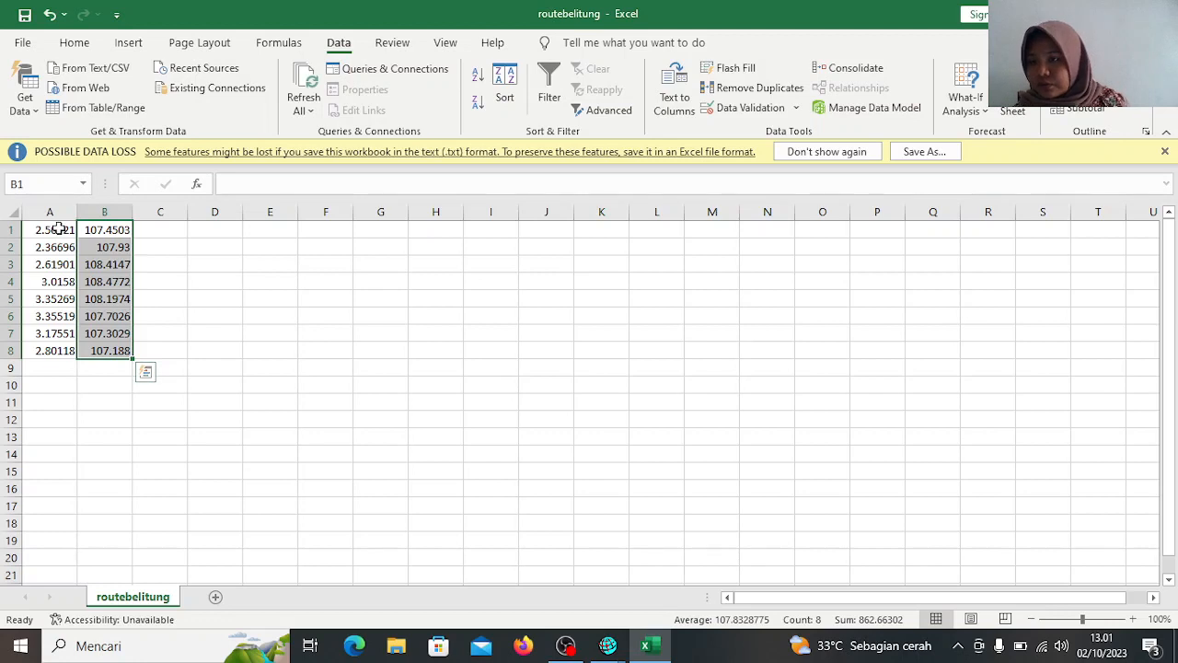
Swap the coordinate columns and move them down one row, with the 107–108 values in A2:A9 and the 2–3 values in B2:B9
left_click_drag(58, 230, 58, 350)
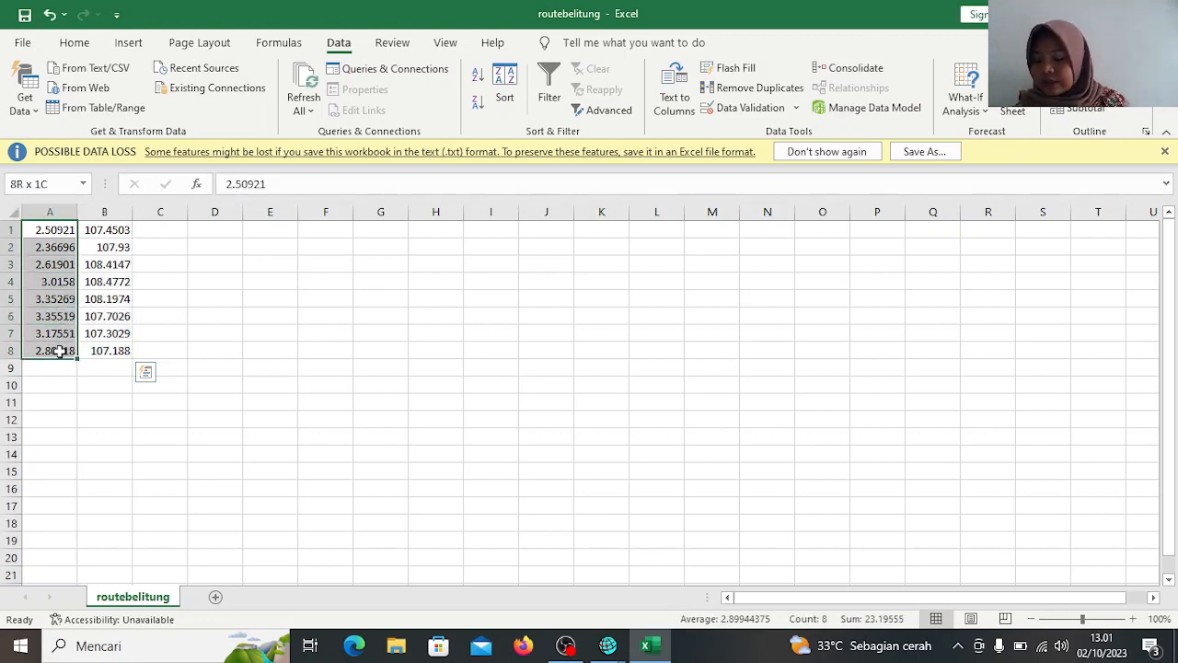
left_click(216, 303)
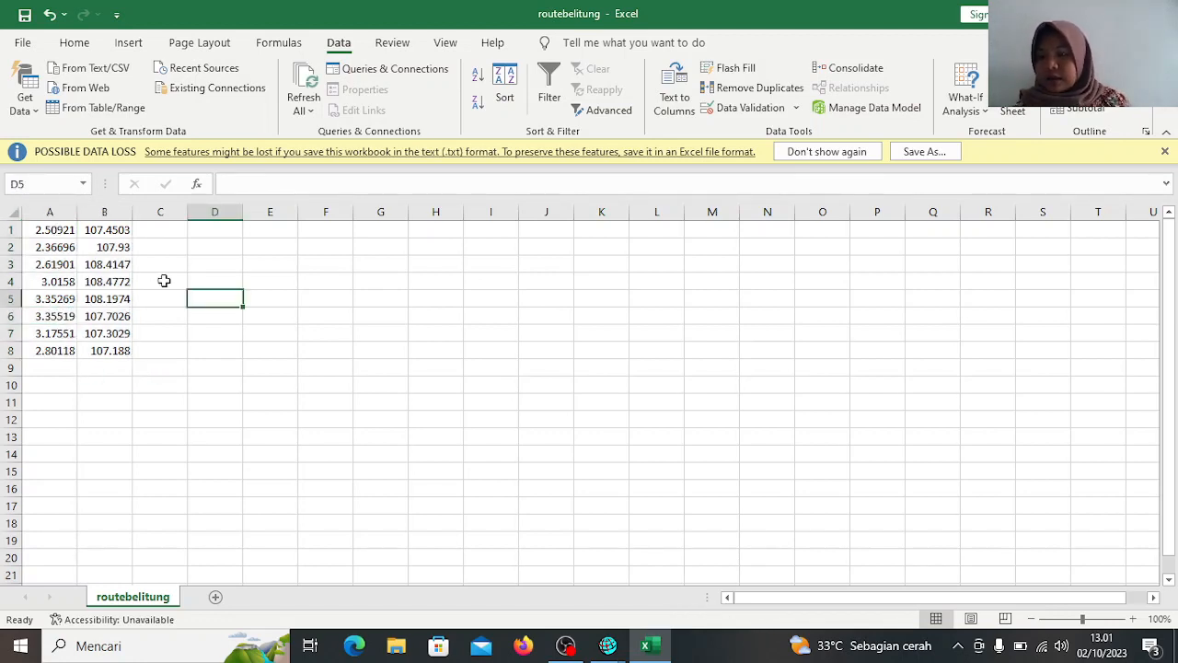
left_click_drag(112, 230, 118, 357)
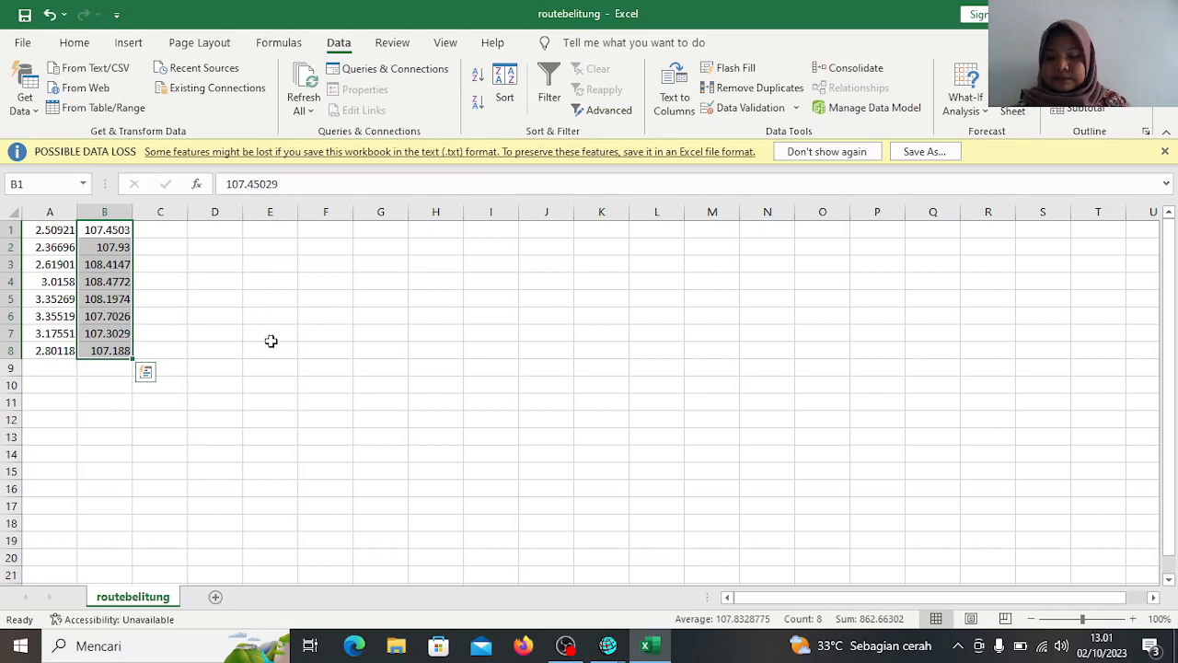
key("ctrl+z")
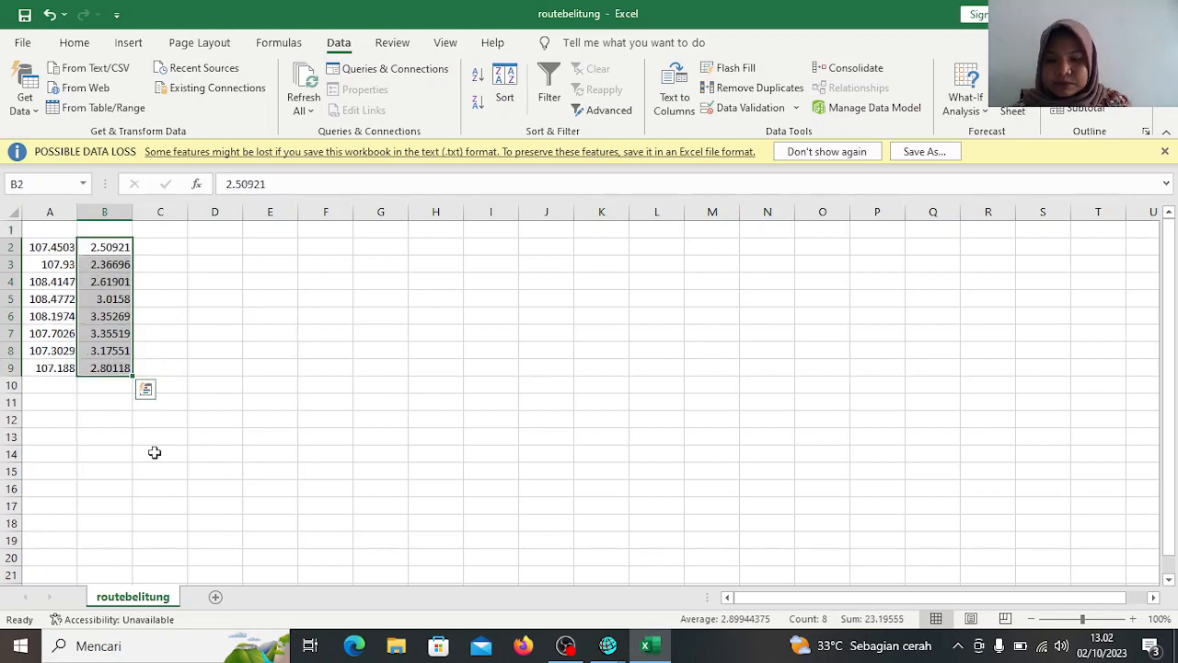
Enter the header X in cell A1 and Y in cell B1 above the coordinate columns
left_click(46, 231)
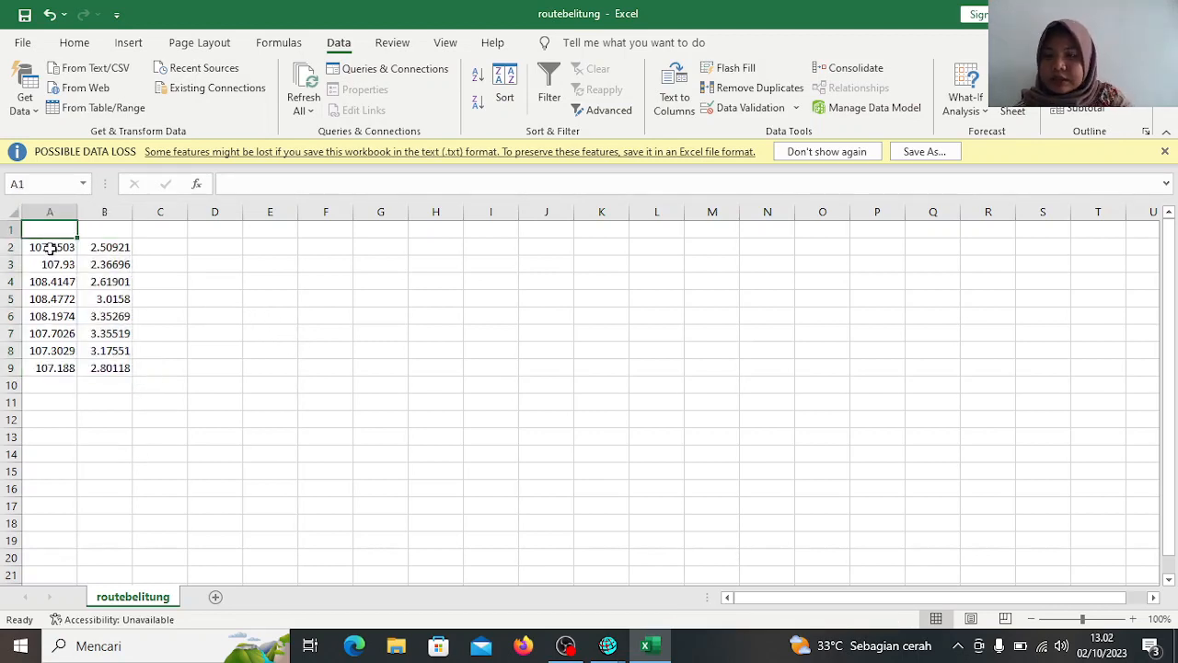
type("x")
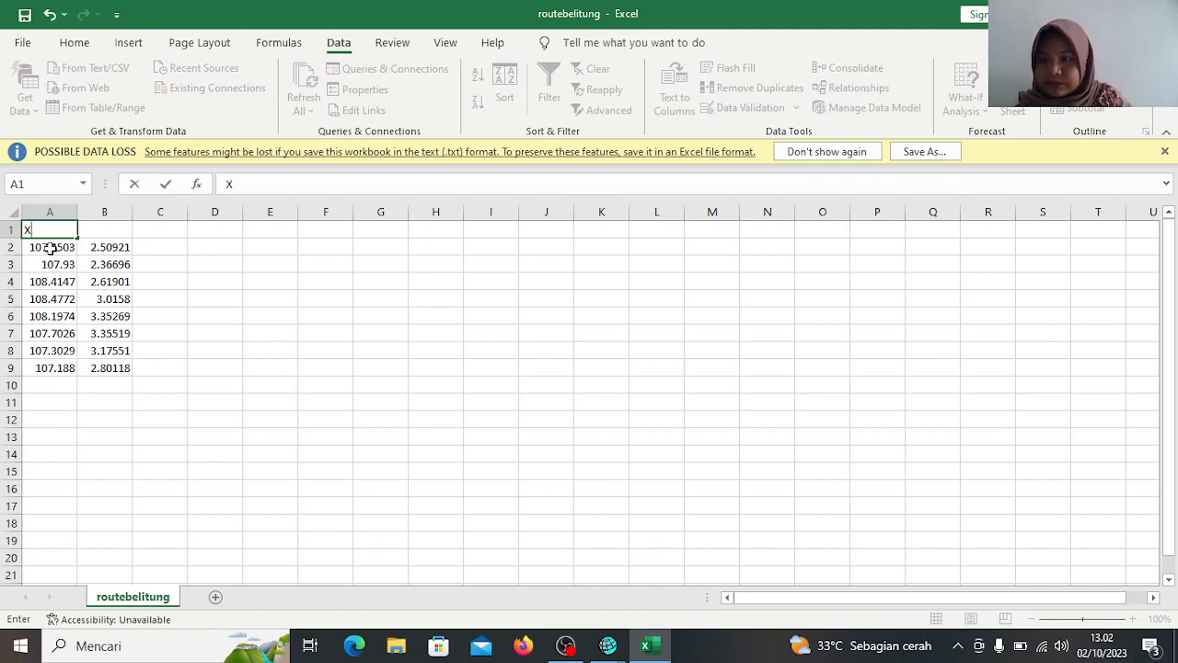
left_click(98, 230)
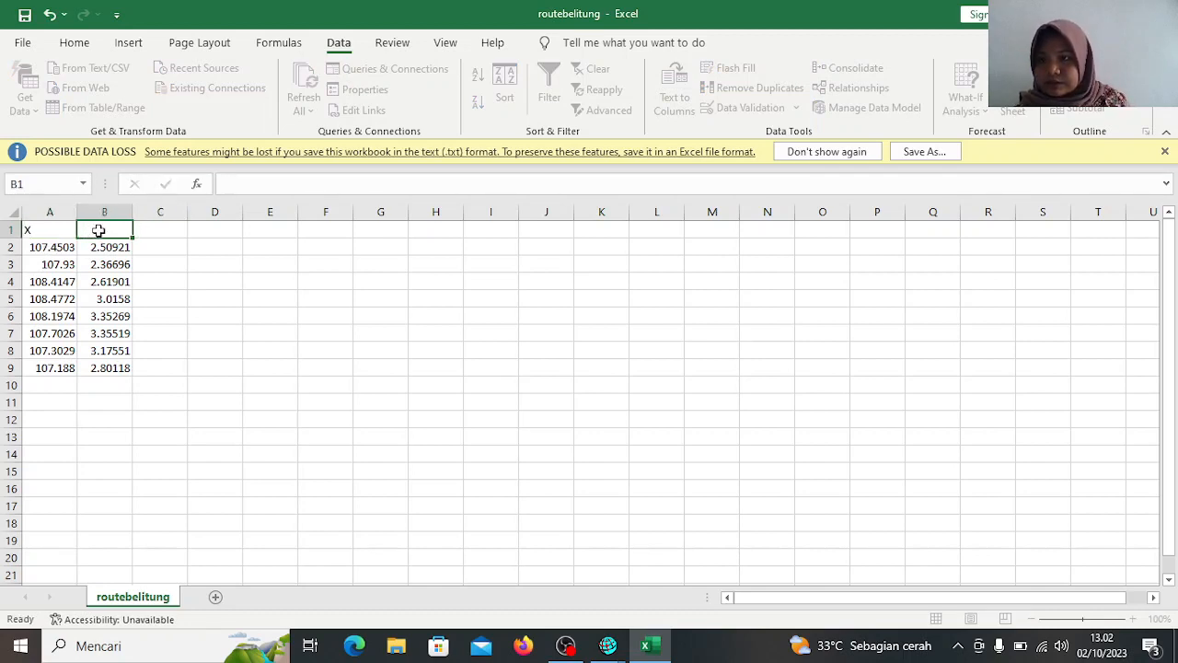
type("Y")
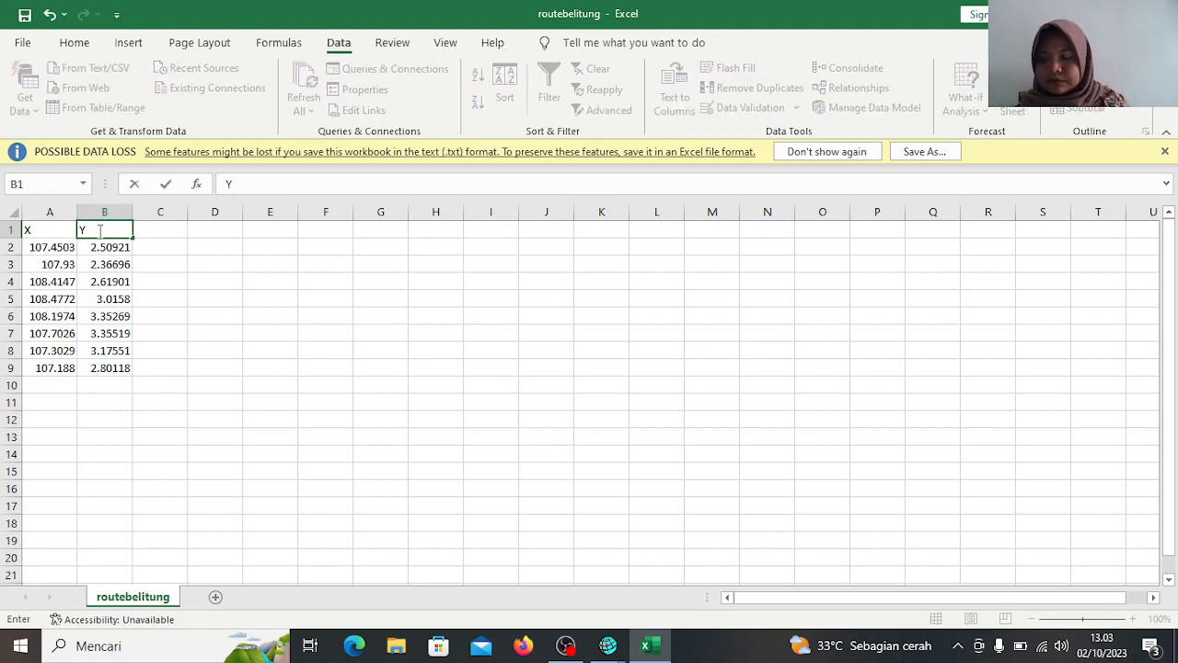
left_click(232, 269)
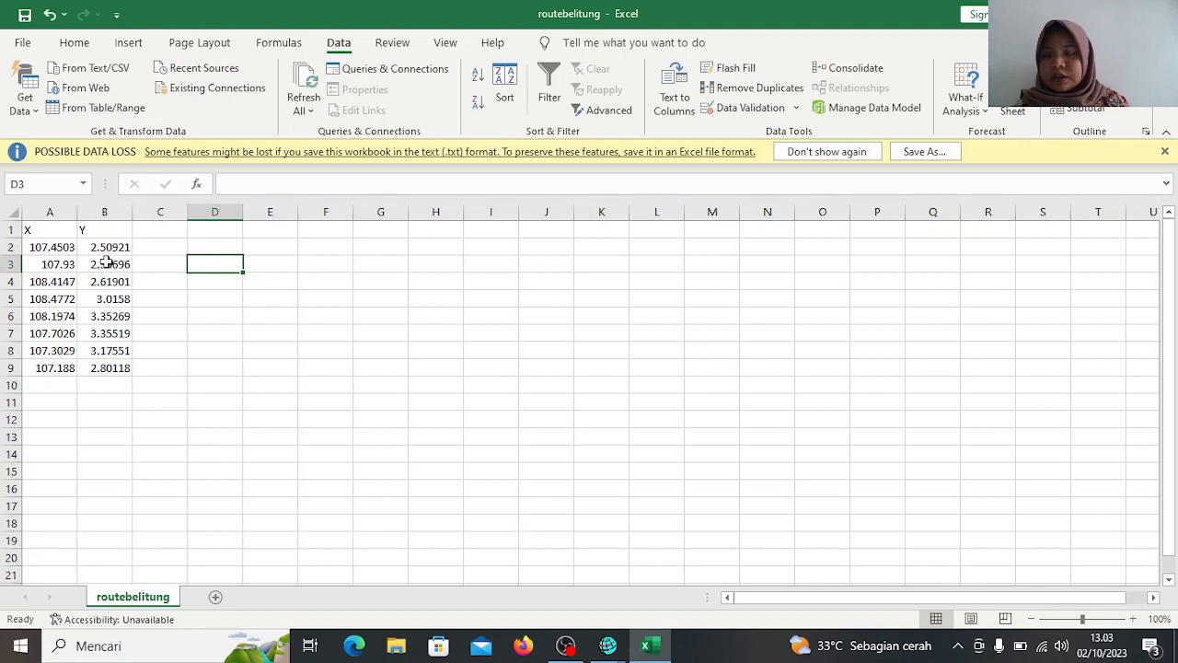
left_click(125, 232)
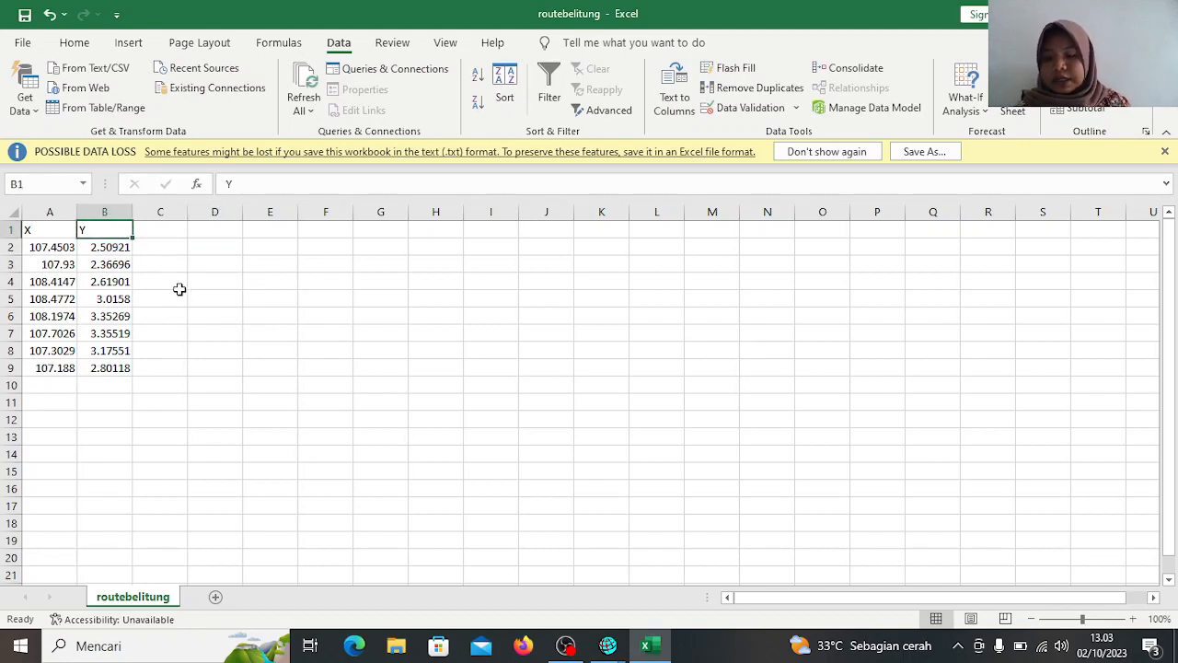
left_click(215, 316)
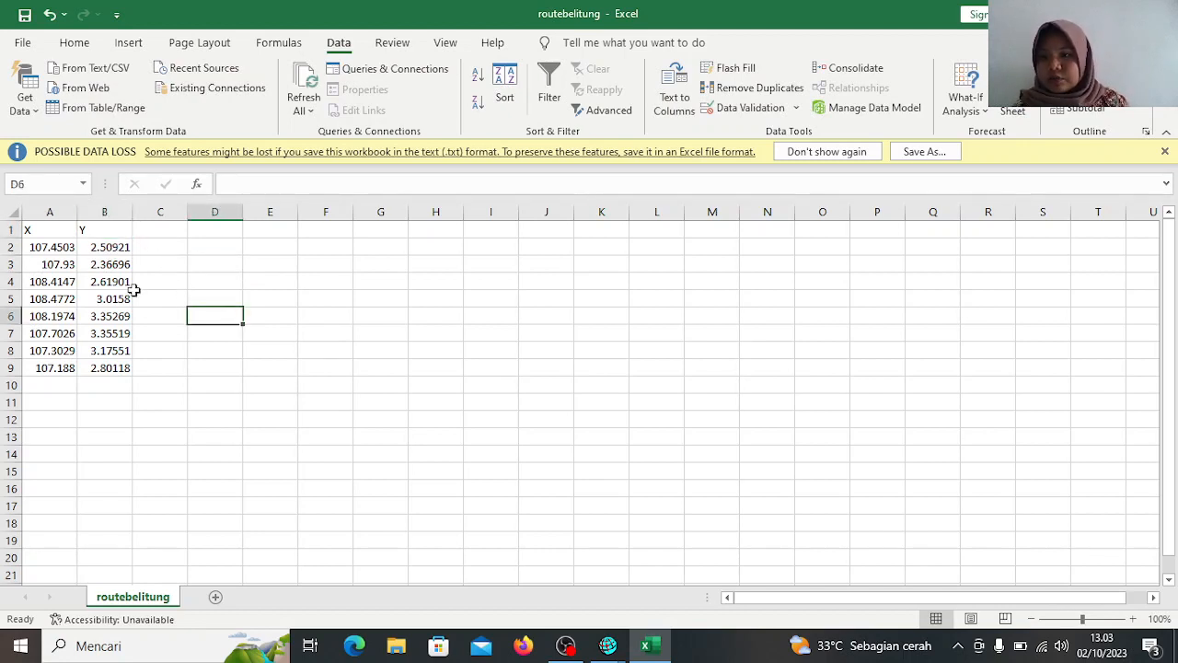
Negate the Y values with the formula =B2*-1 in D2 filled down to D9, and put the results in B2:B9
left_click(210, 246)
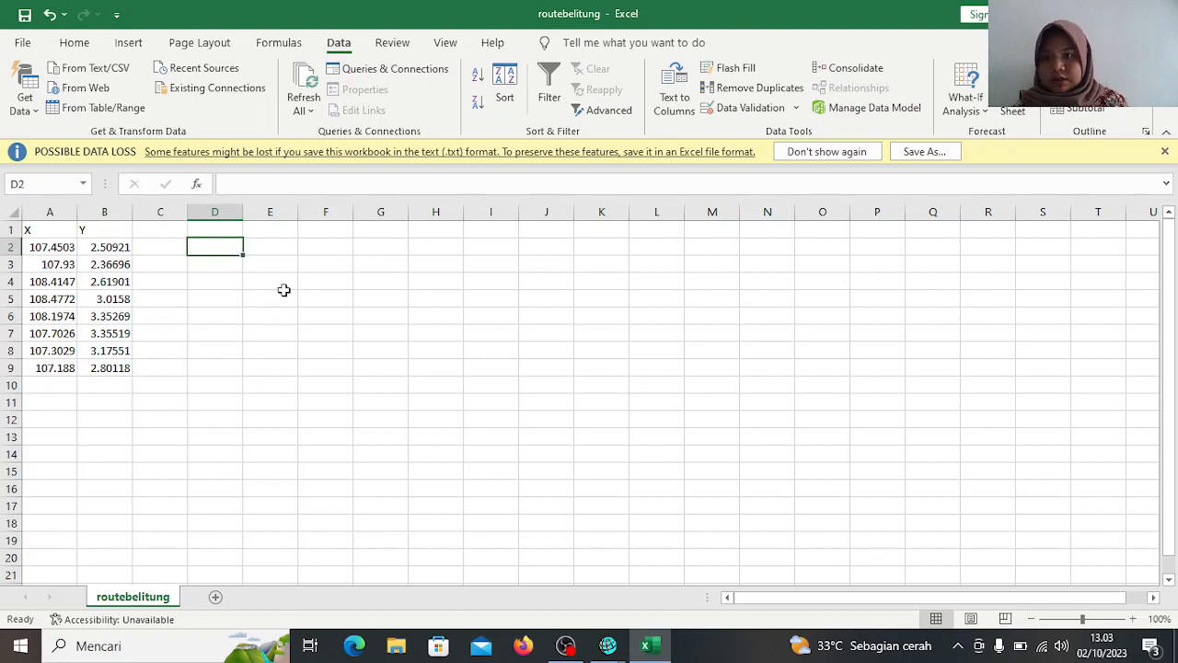
type("=")
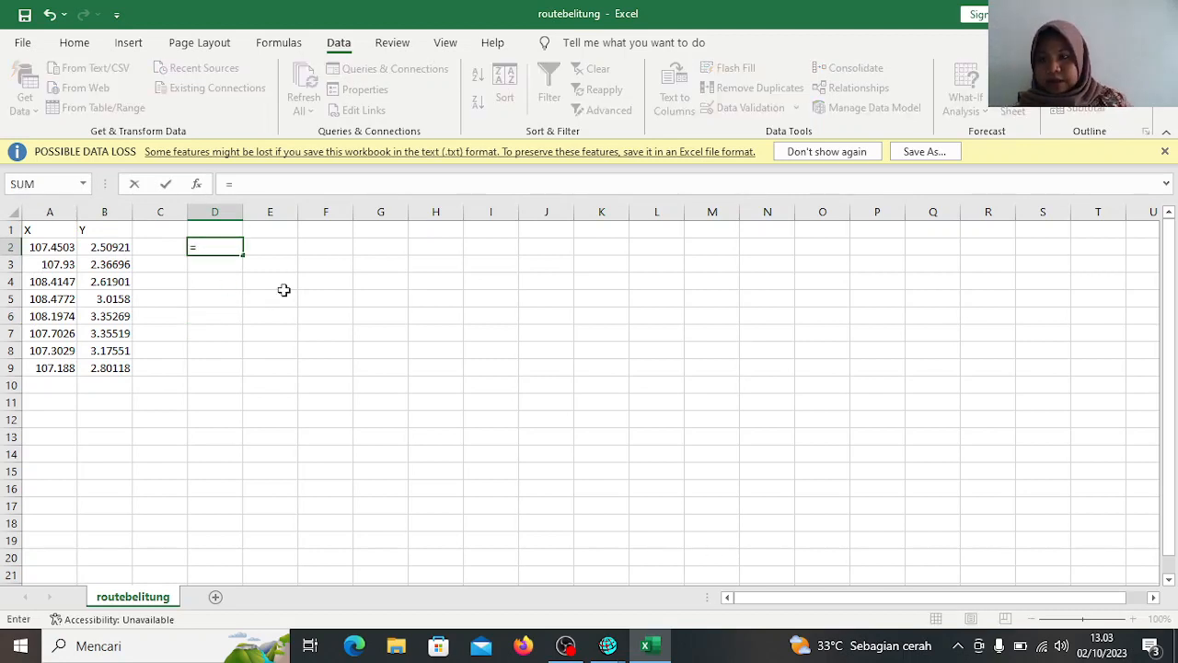
left_click(110, 249)
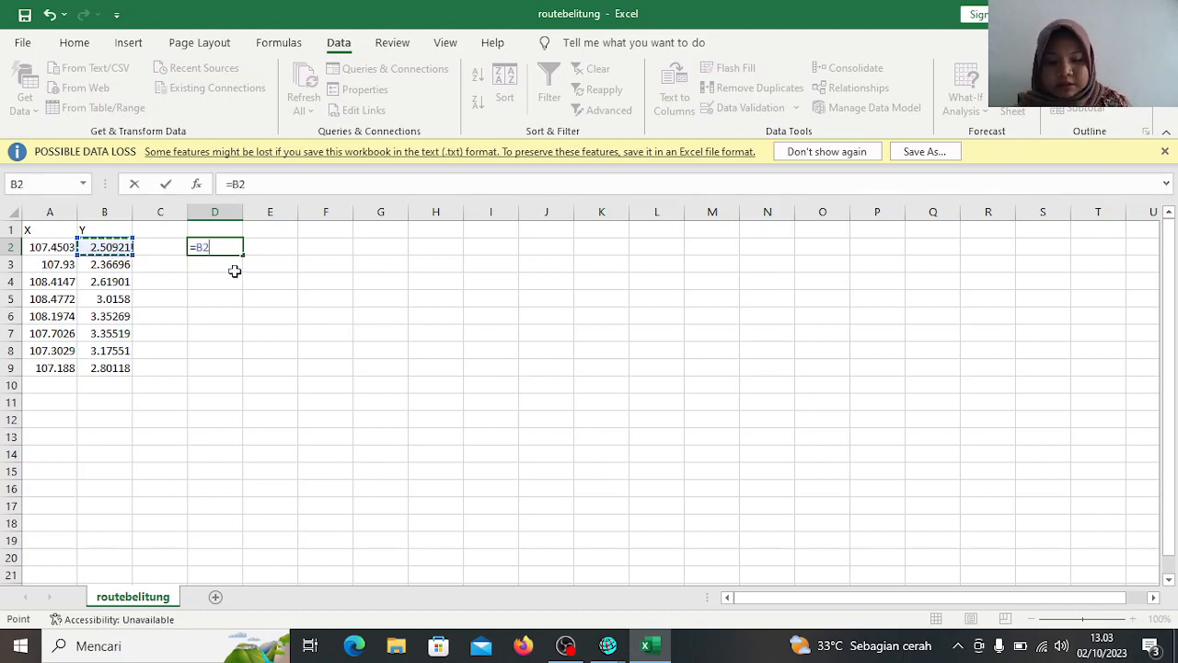
type("*")
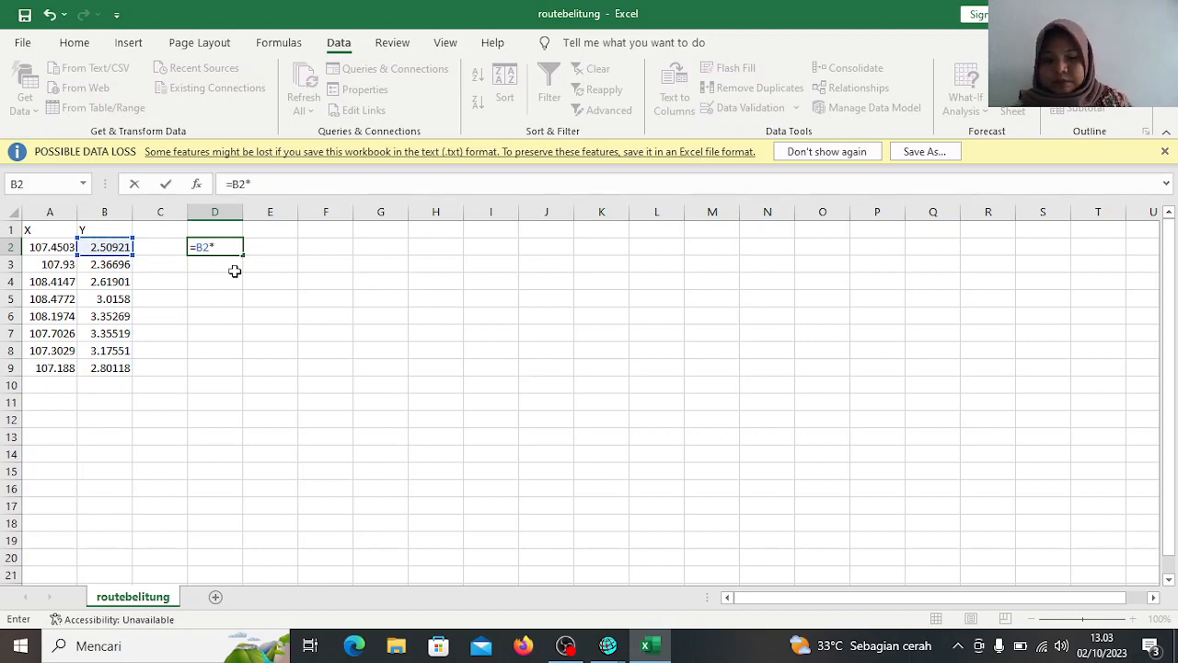
key("Return")
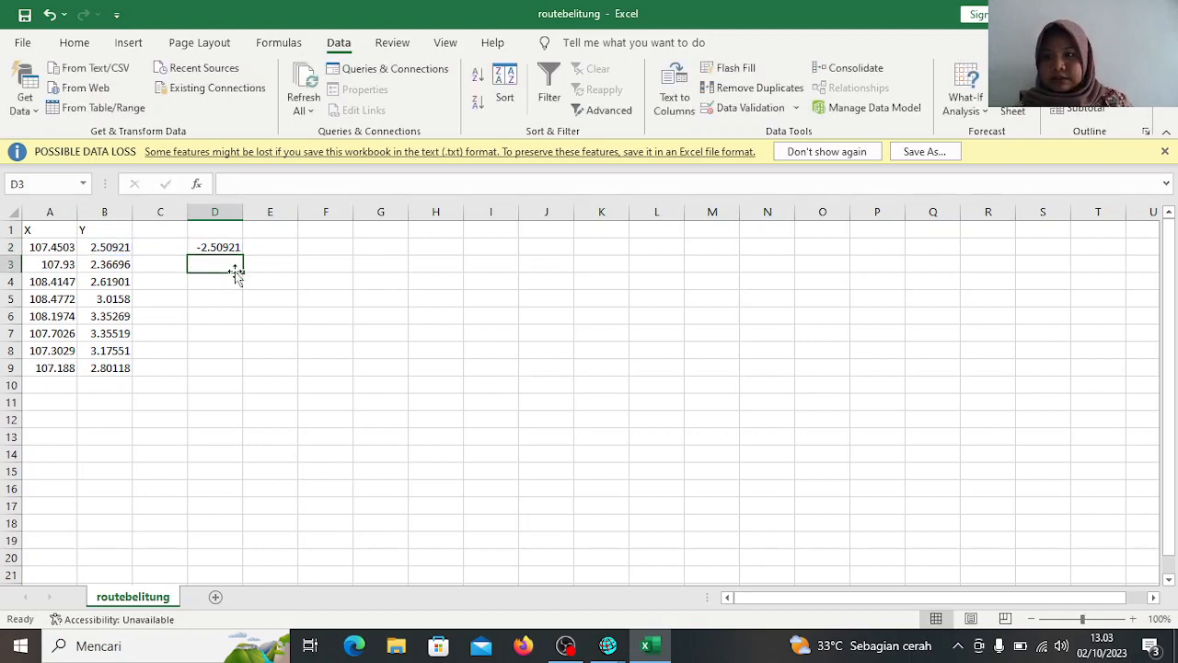
left_click(240, 251)
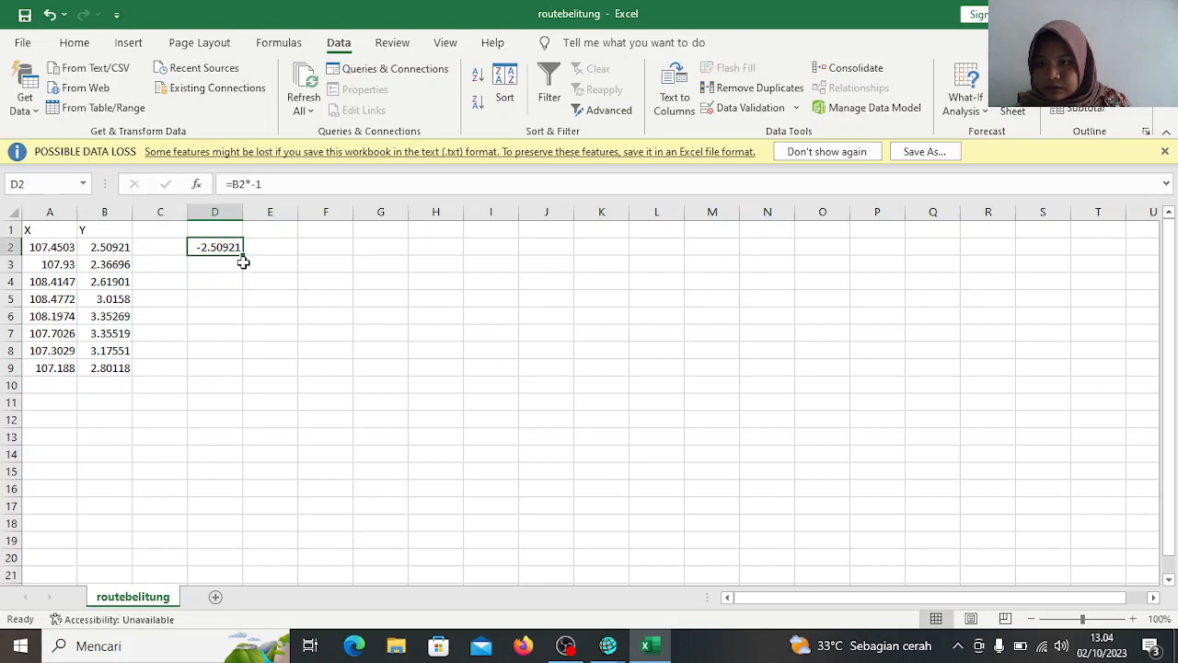
left_click_drag(243, 255, 284, 333)
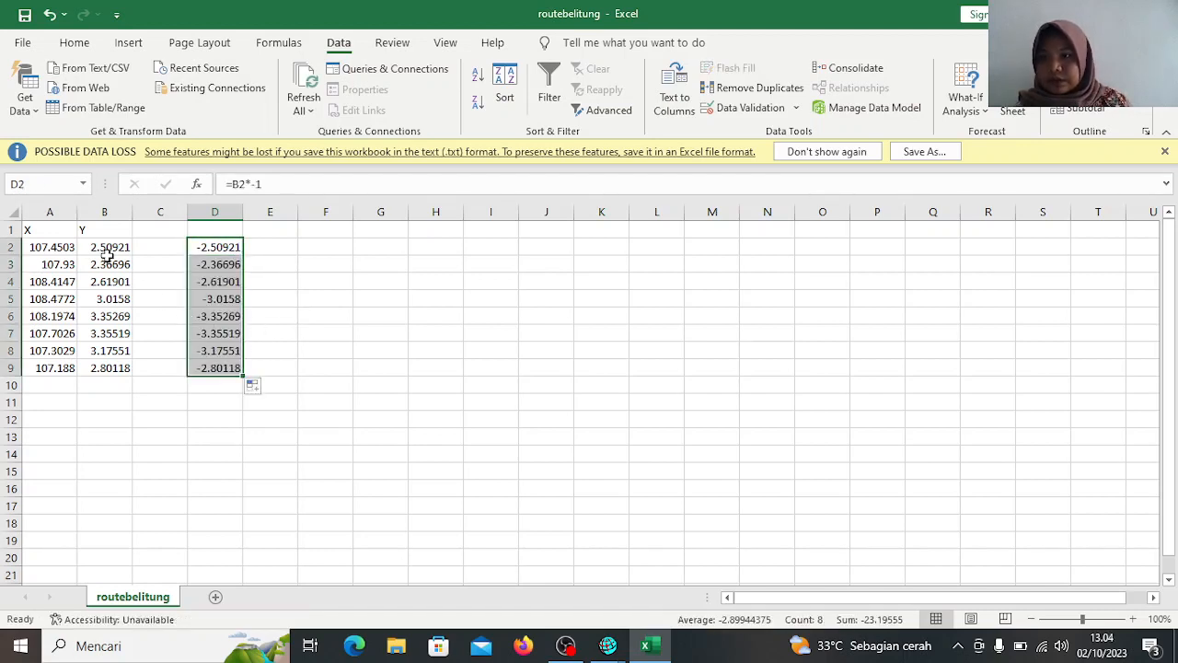
left_click_drag(108, 247, 118, 369)
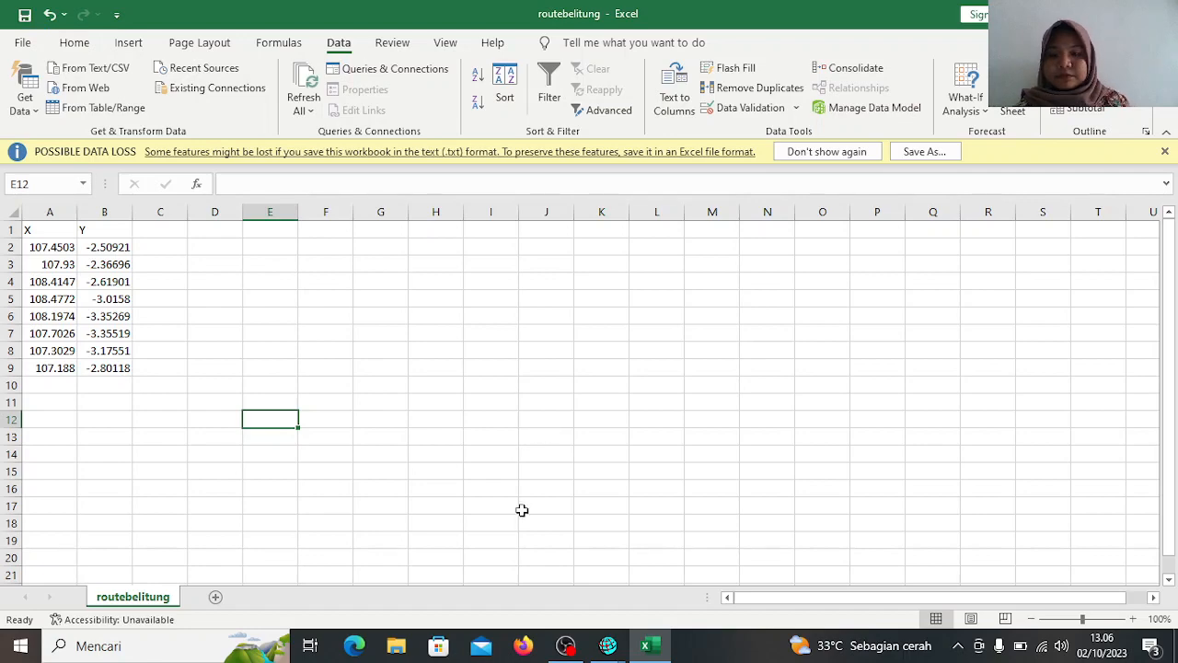
Close the workbook and launch ArcMap with an empty untitled map, dismissing the Getting Started dialog
left_click(1157, 13)
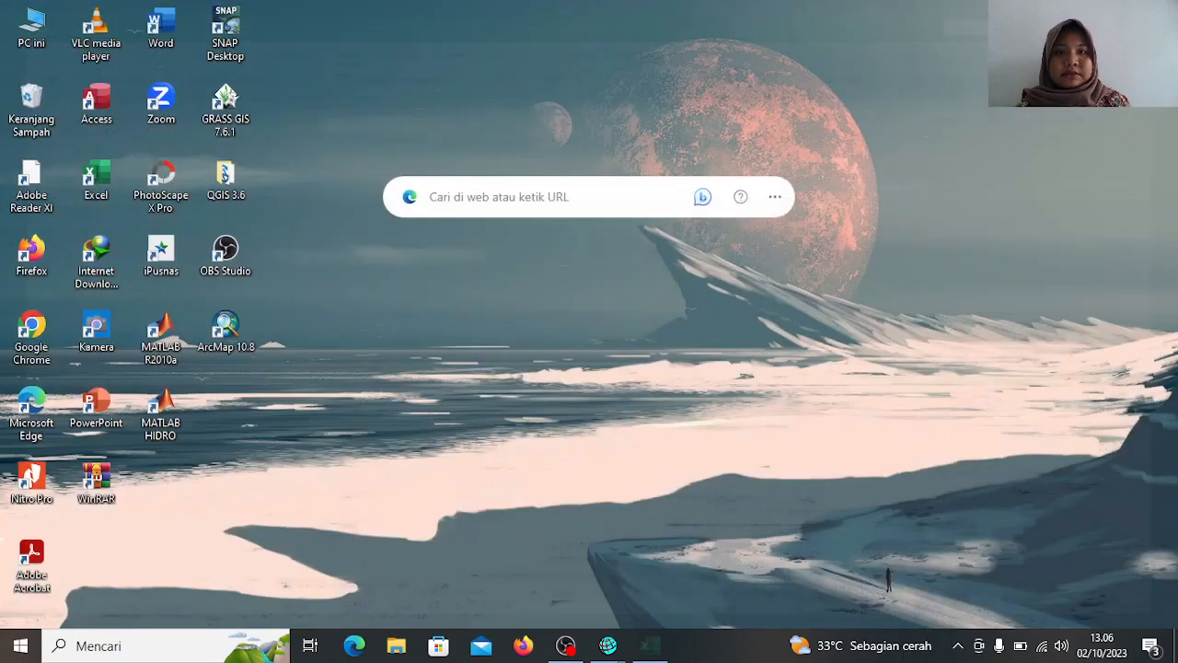
left_click(234, 334)
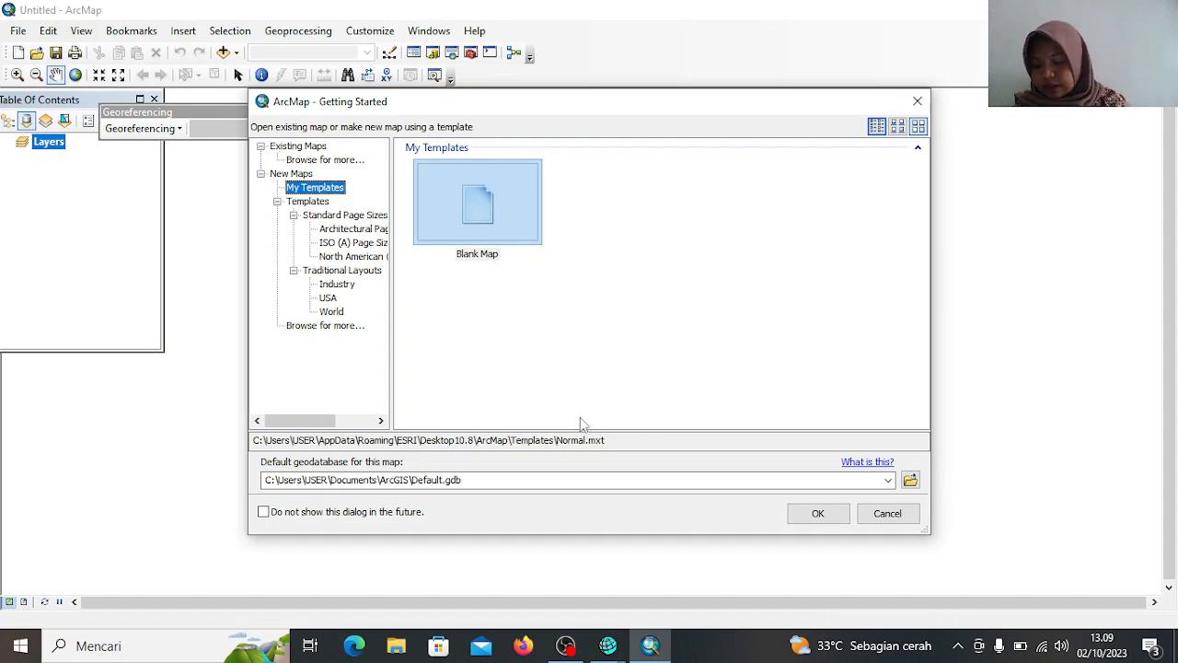
left_click(918, 100)
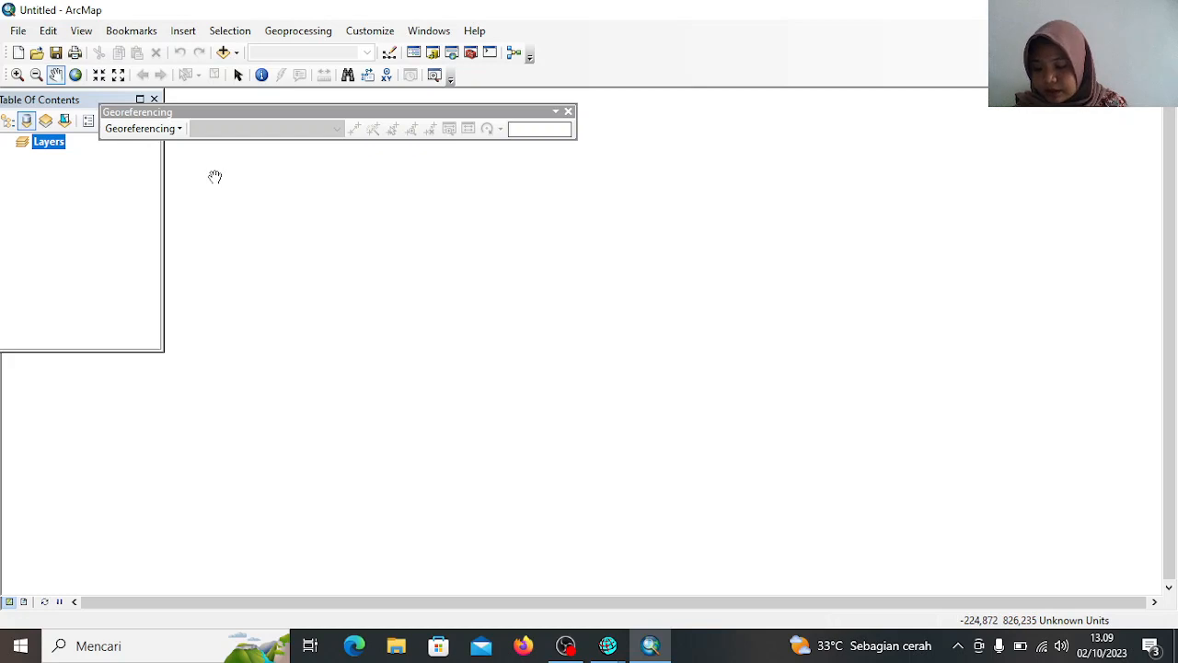
Add the shapefile IdKABU_2010.shp from the D:\SHP Indo folder to the map
left_click(240, 55)
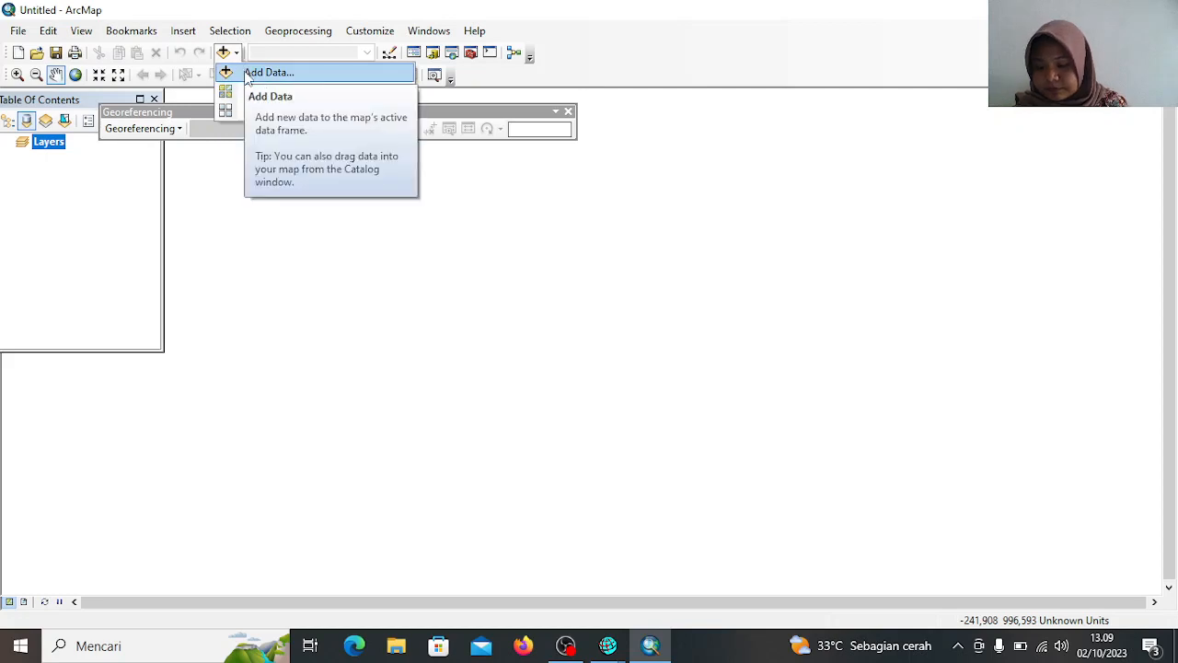
left_click(248, 74)
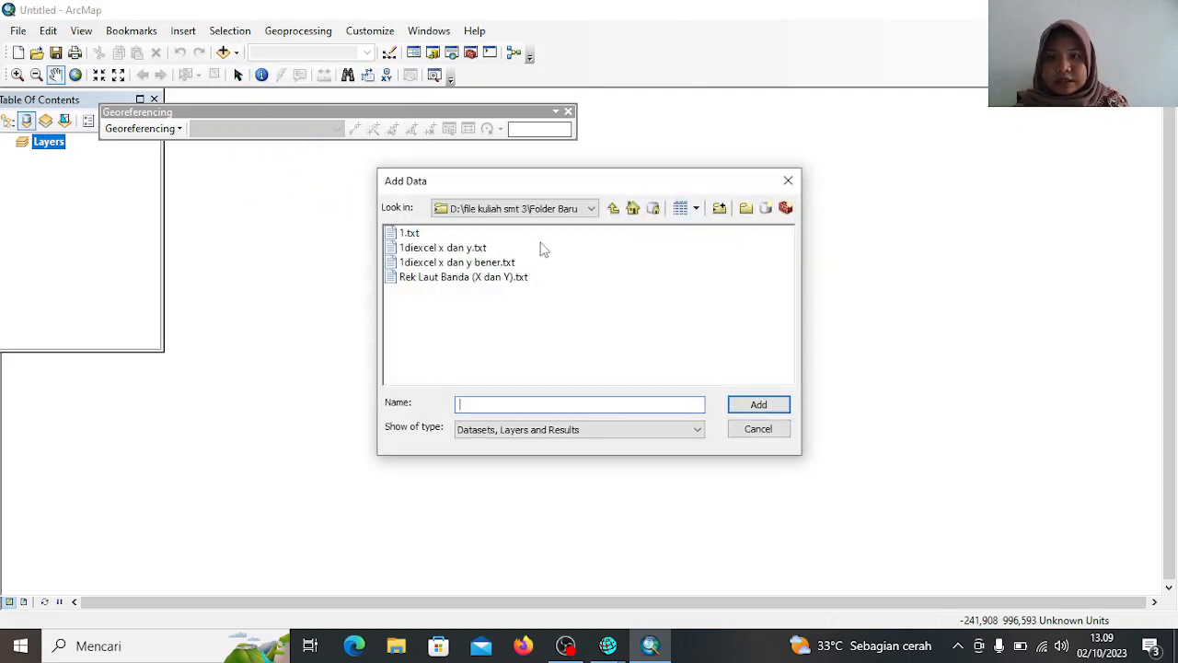
left_click(590, 208)
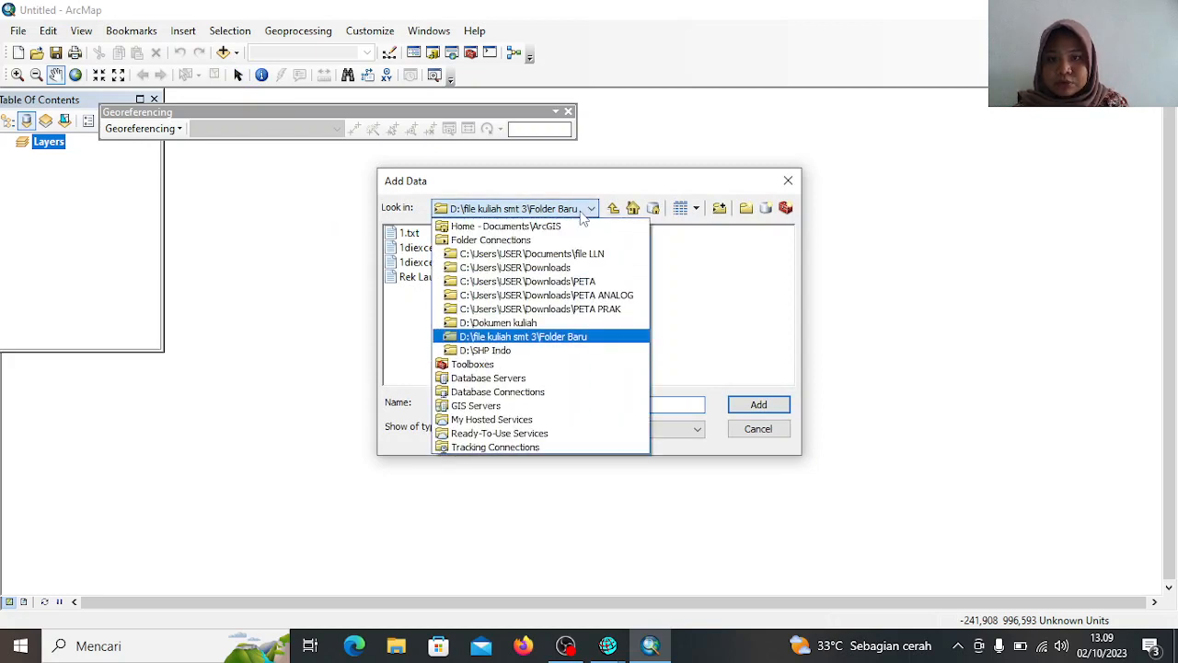
left_click(517, 352)
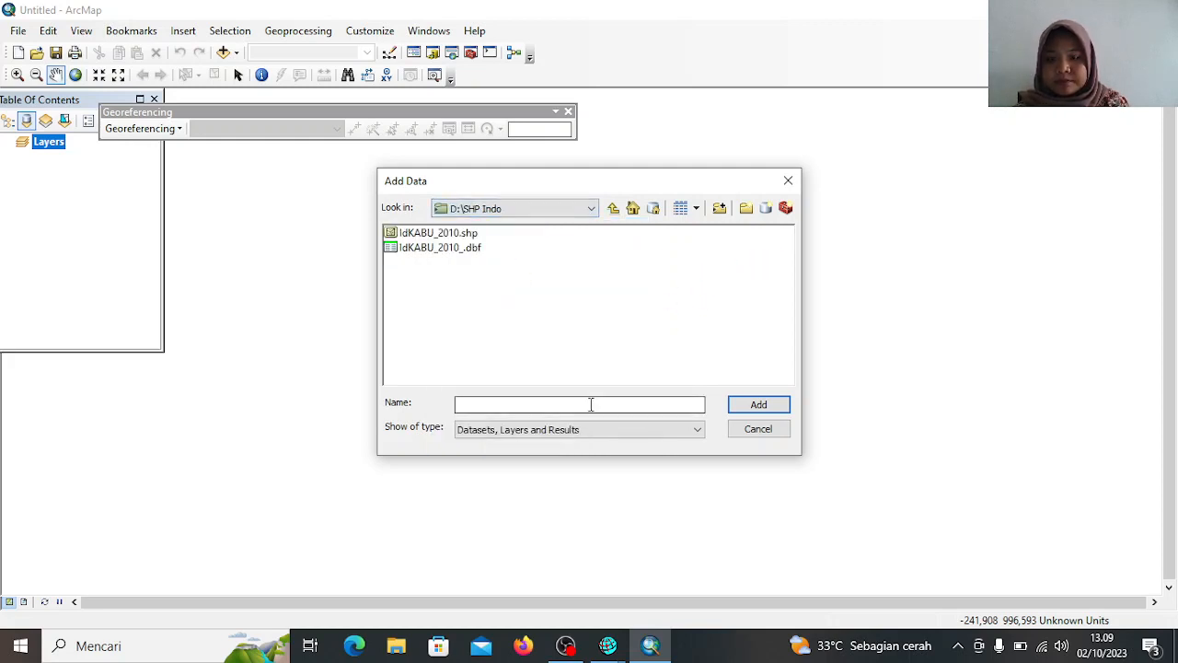
left_click(473, 236)
left_click(756, 405)
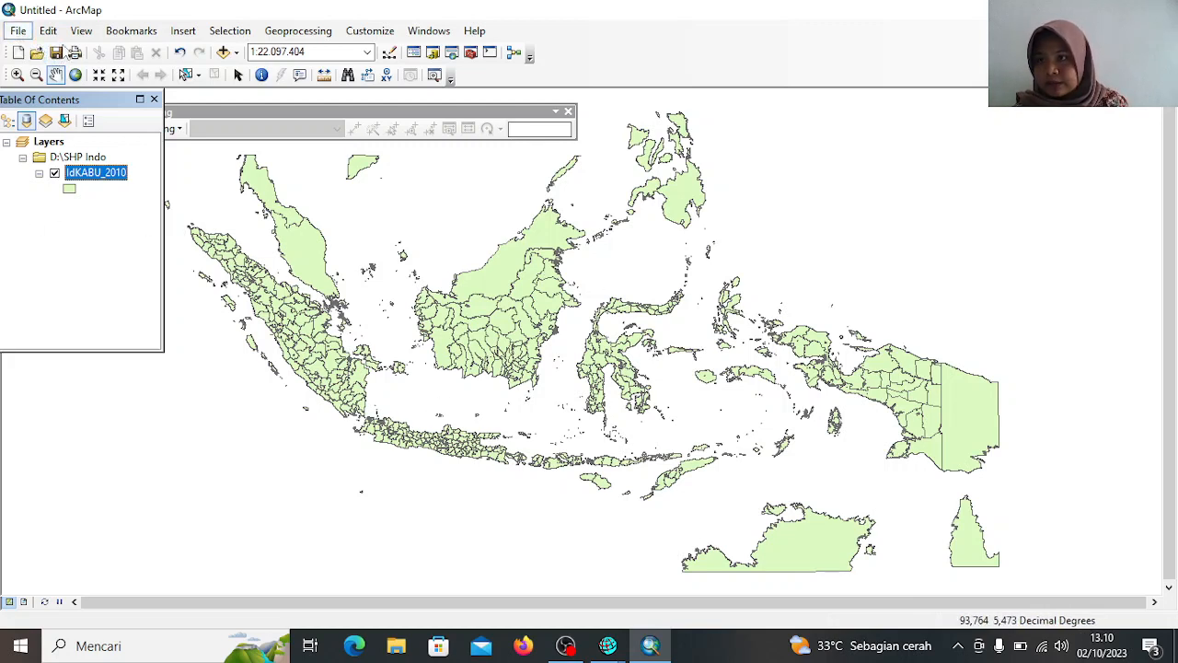
Start adding XY data and connect to the folder D:\datamapsource as the source location for the table
left_click(21, 32)
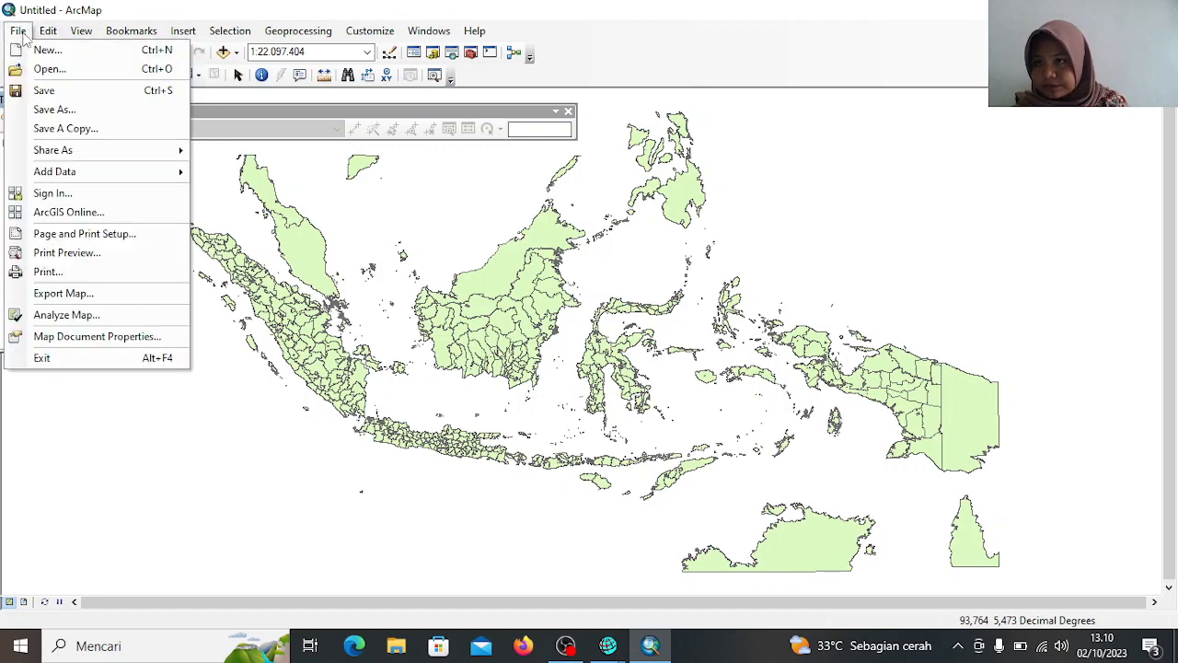
mouse_move(96, 175)
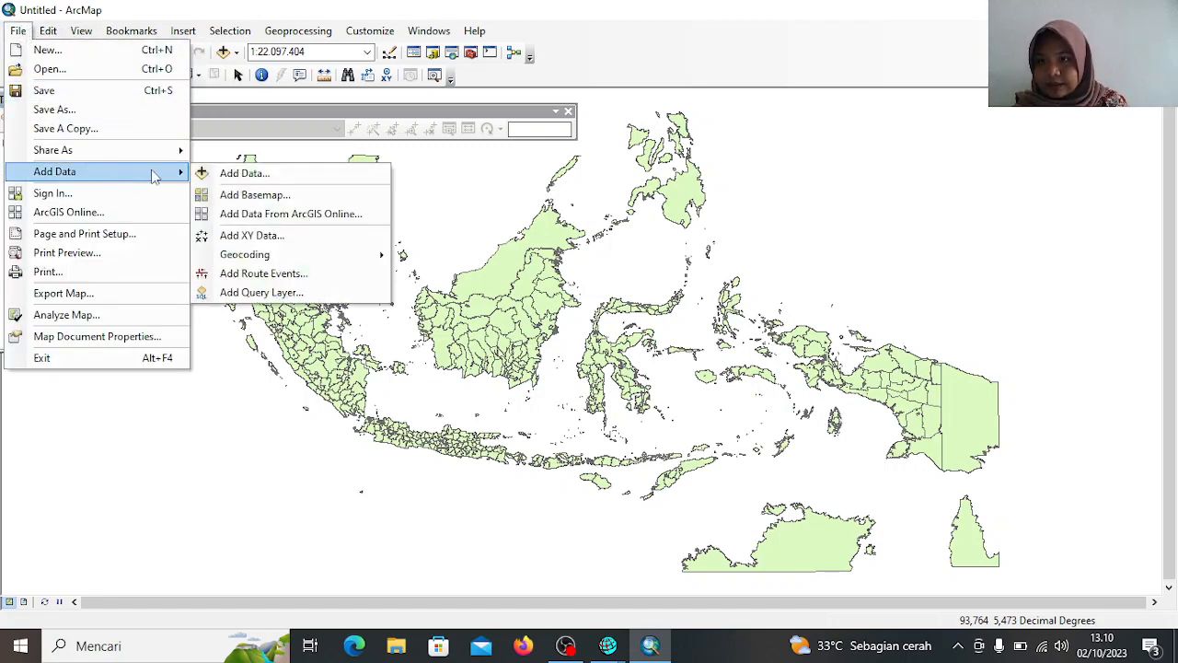
left_click(258, 236)
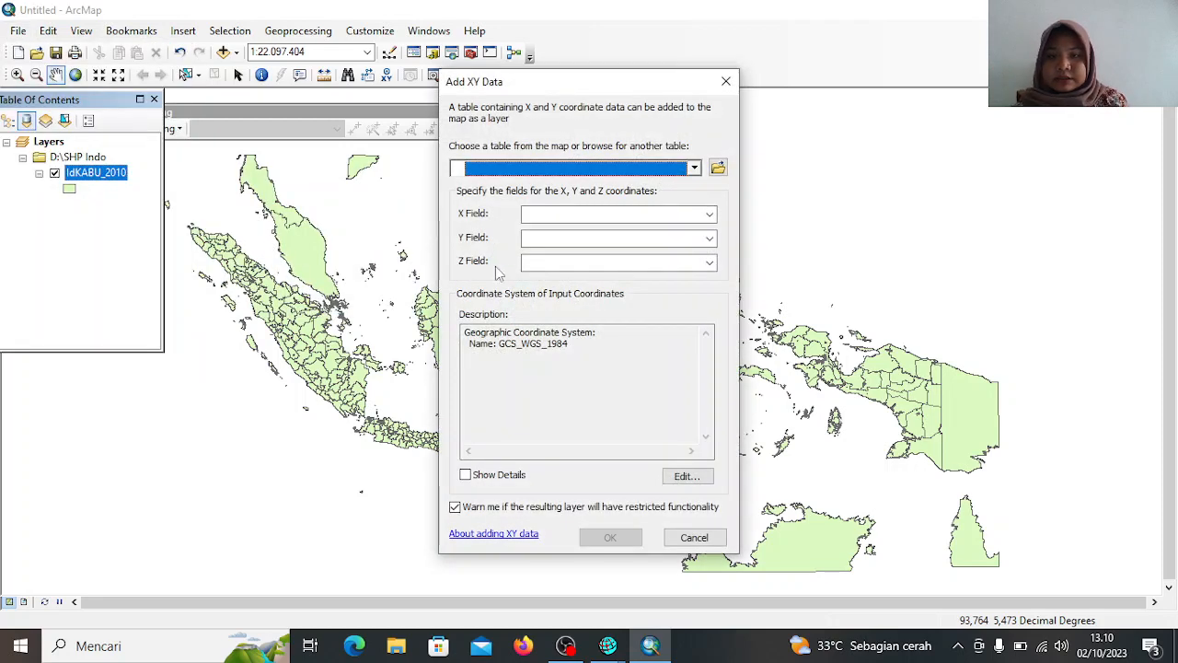
left_click(718, 167)
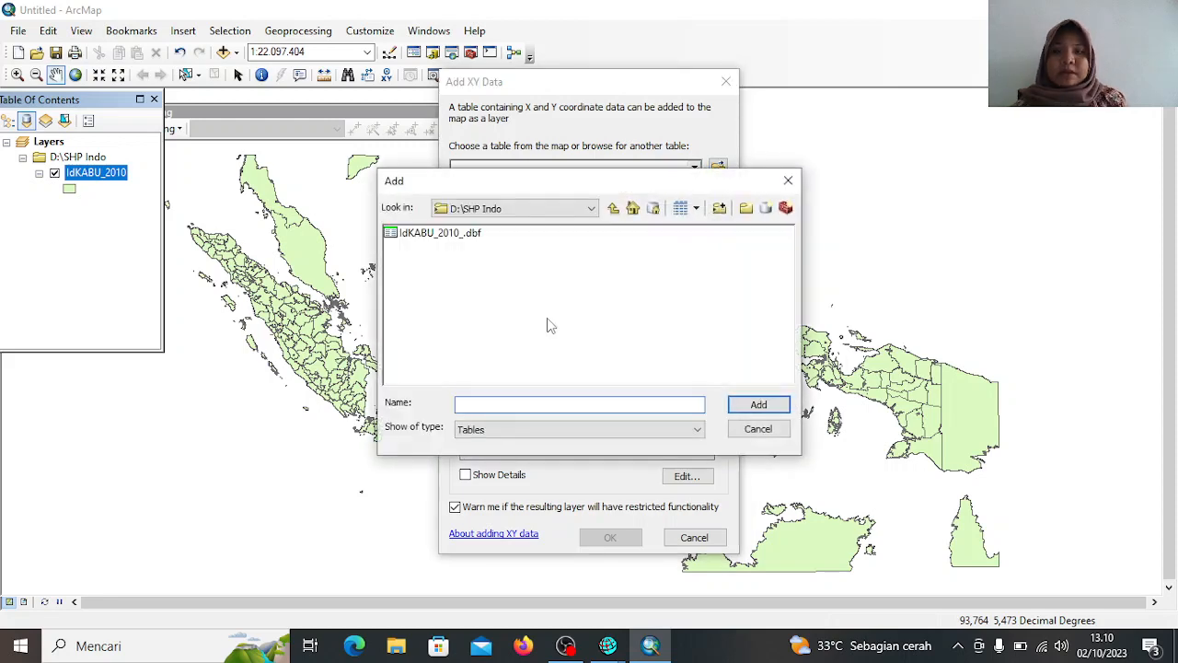
left_click(580, 210)
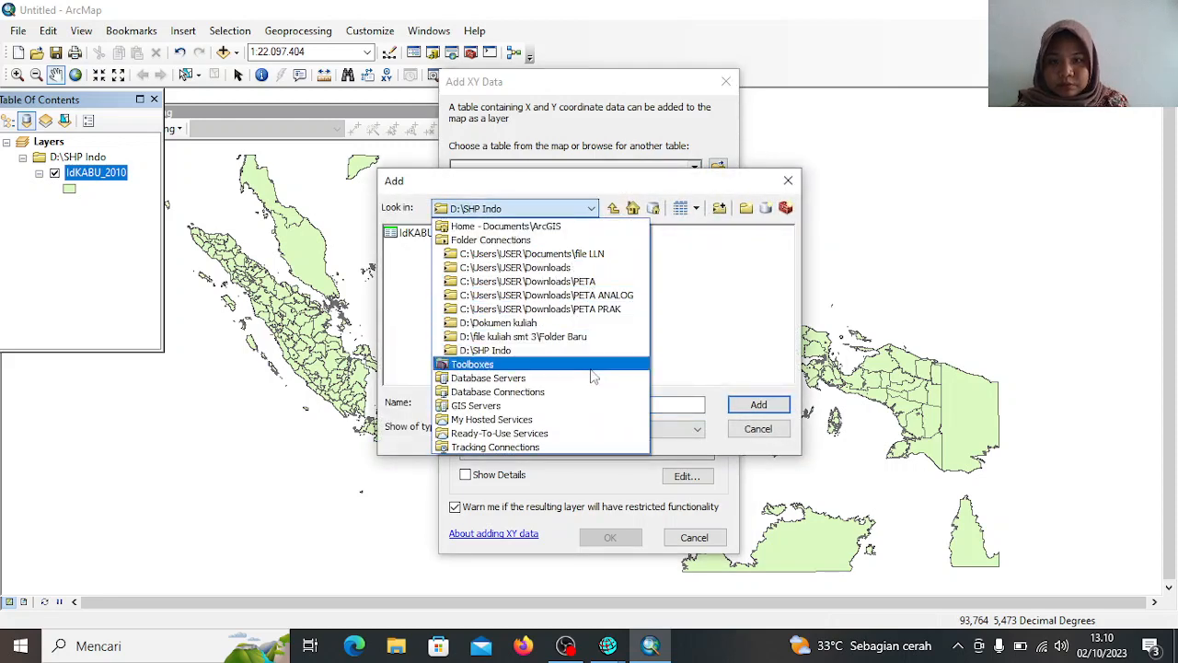
left_click(721, 212)
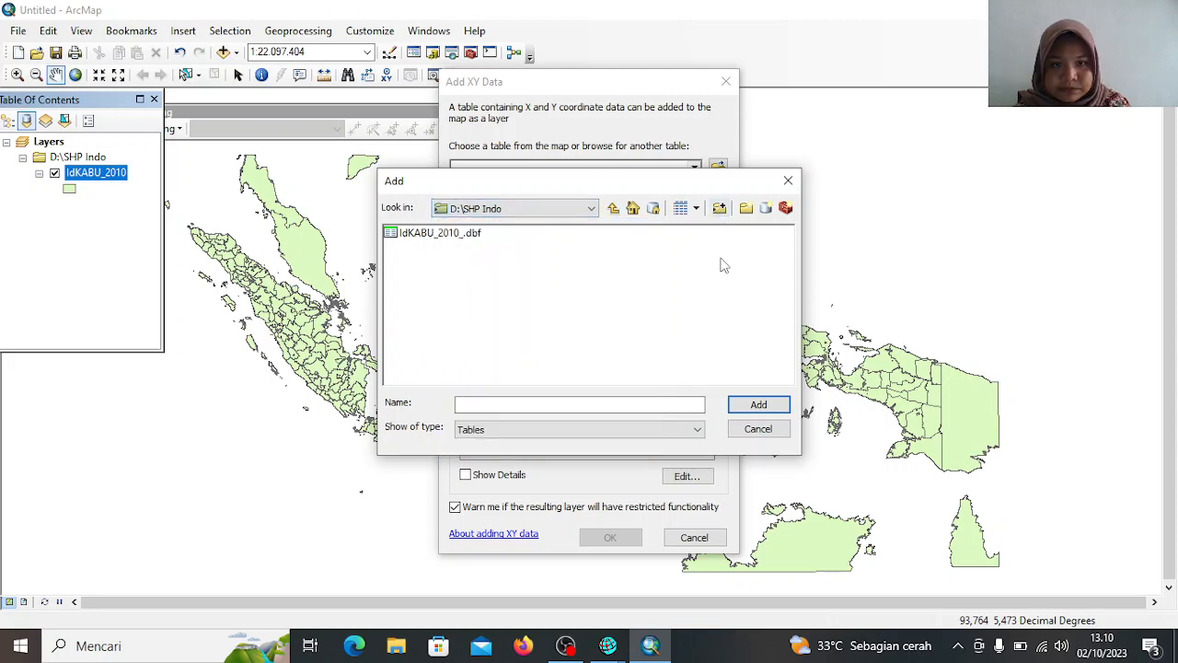
left_click(719, 208)
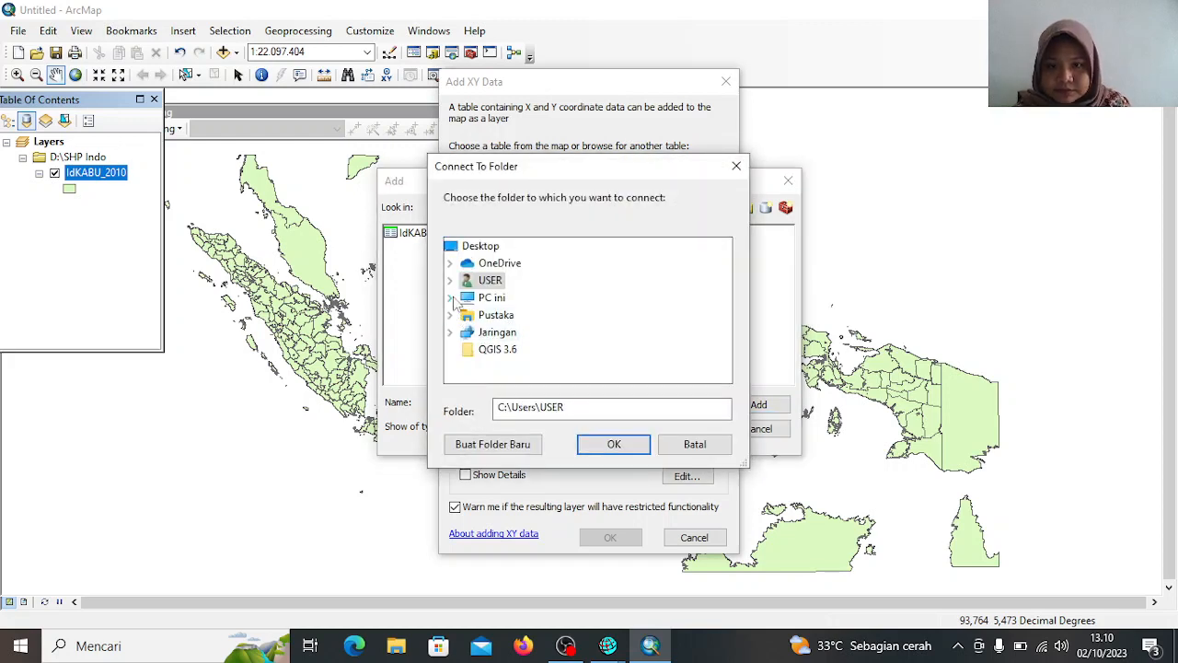
scroll(543, 317, "down", 3)
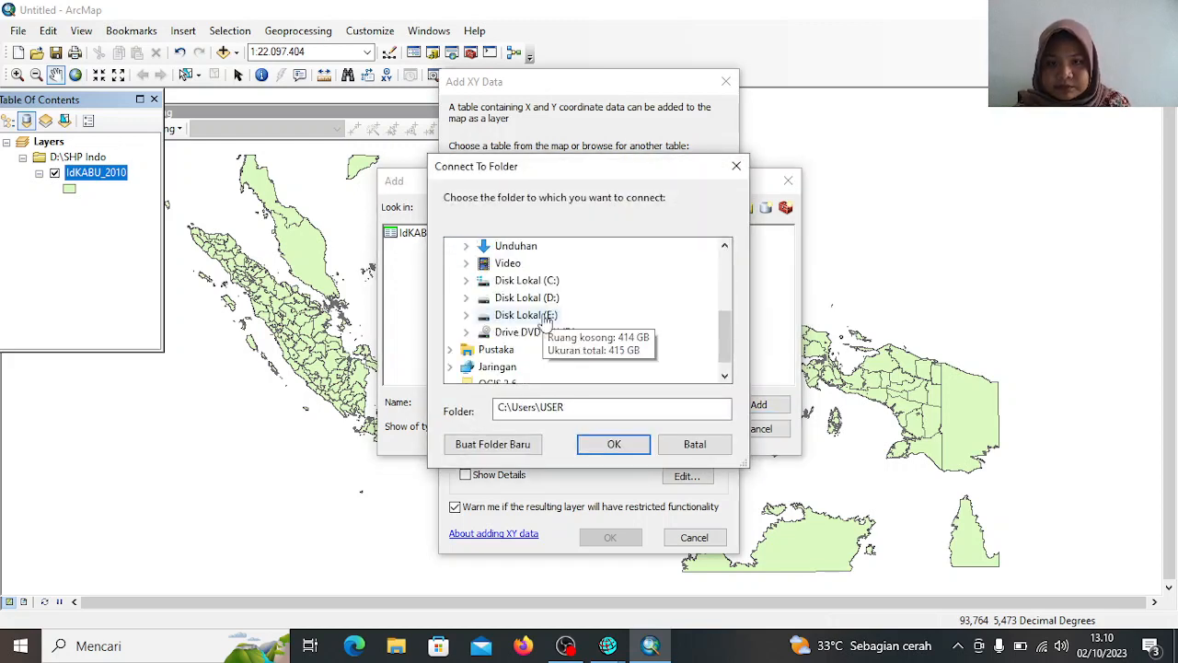
left_click(520, 297)
double_click(520, 298)
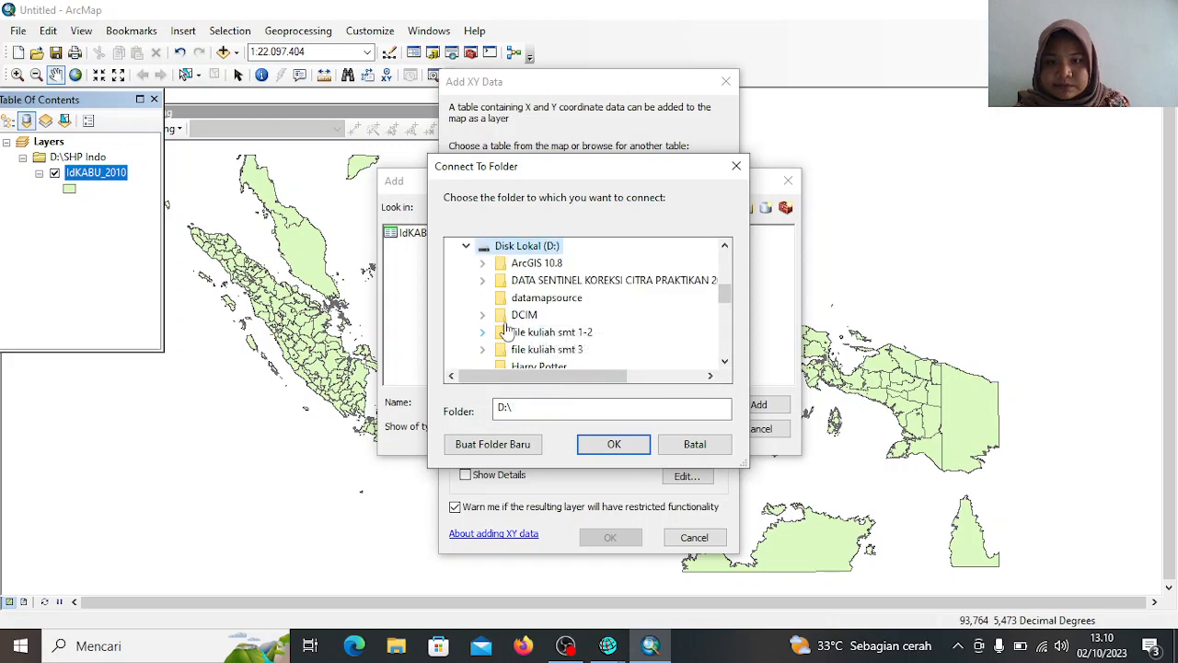
left_click(558, 302)
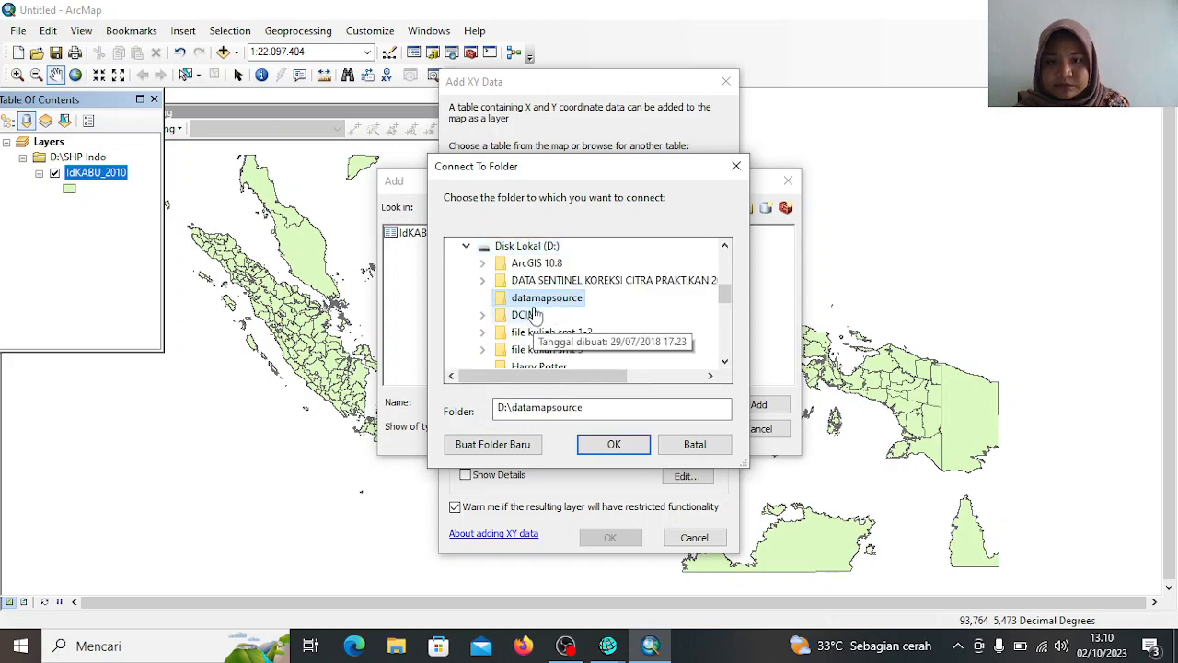
left_click(601, 445)
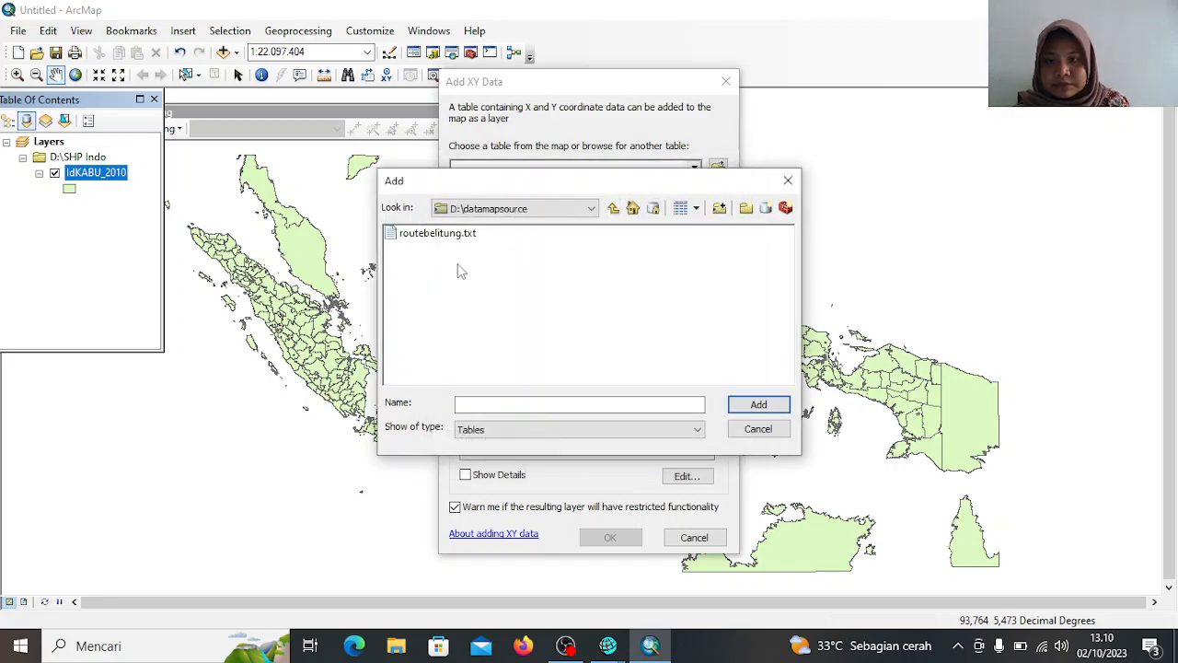
Add routebelitung.txt as an XY point layer, with X and Y as coordinate fields and GCS_WGS_1984 as coordinate system
left_click(455, 236)
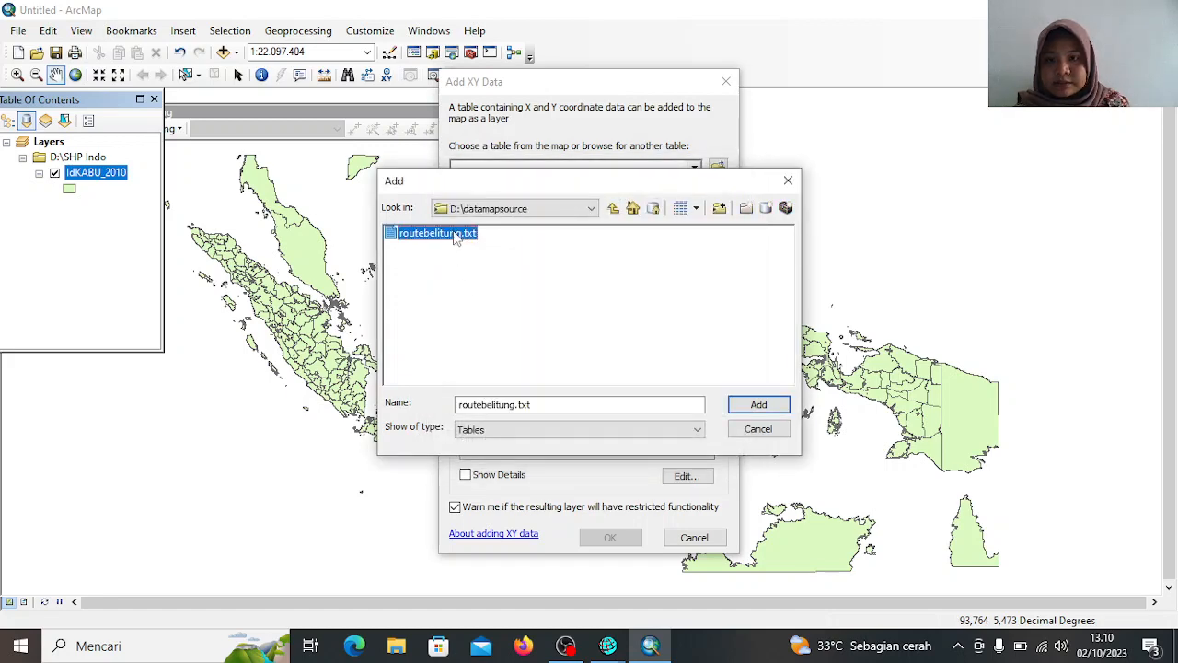
left_click(758, 405)
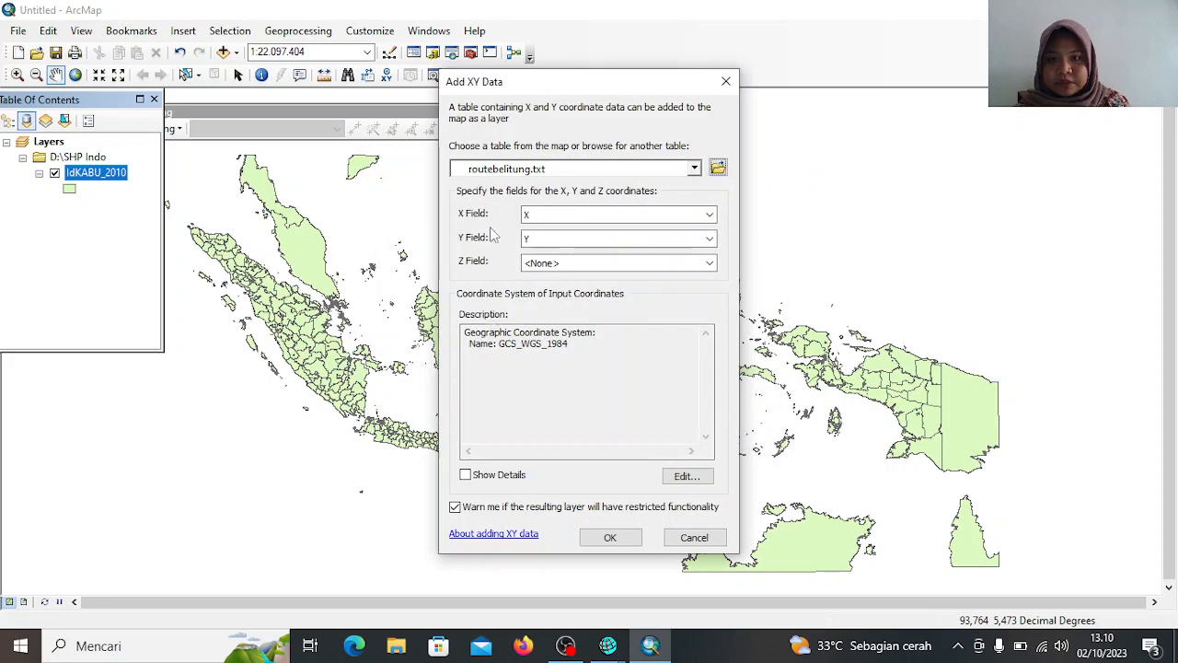
left_click(611, 540)
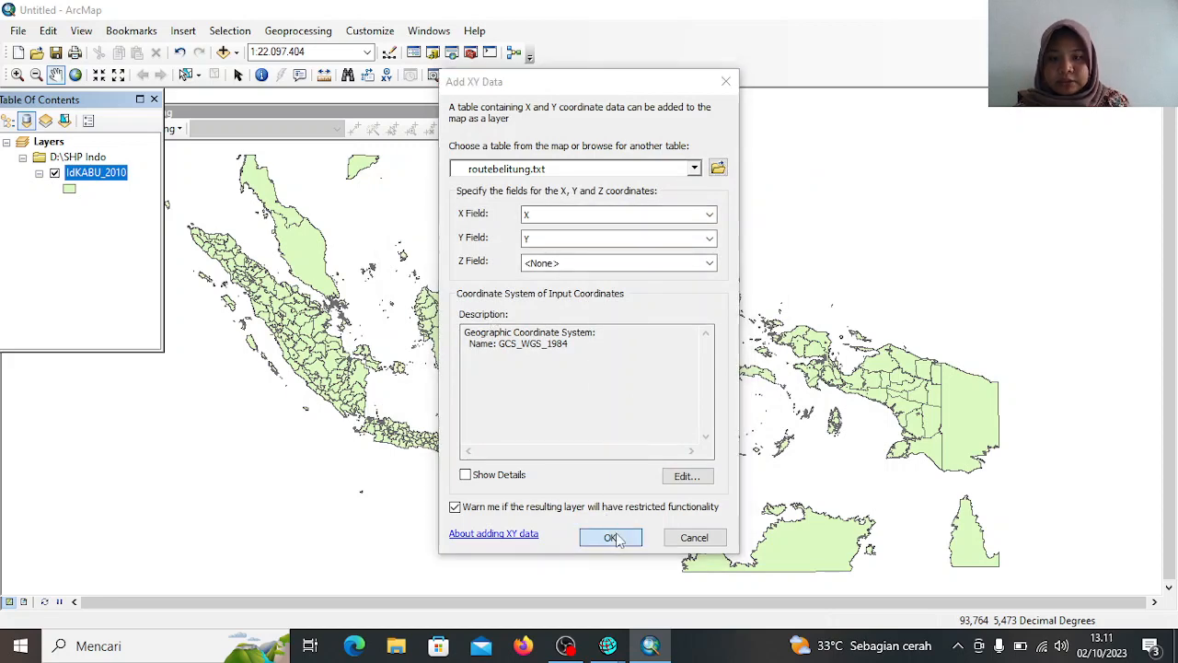
left_click(649, 415)
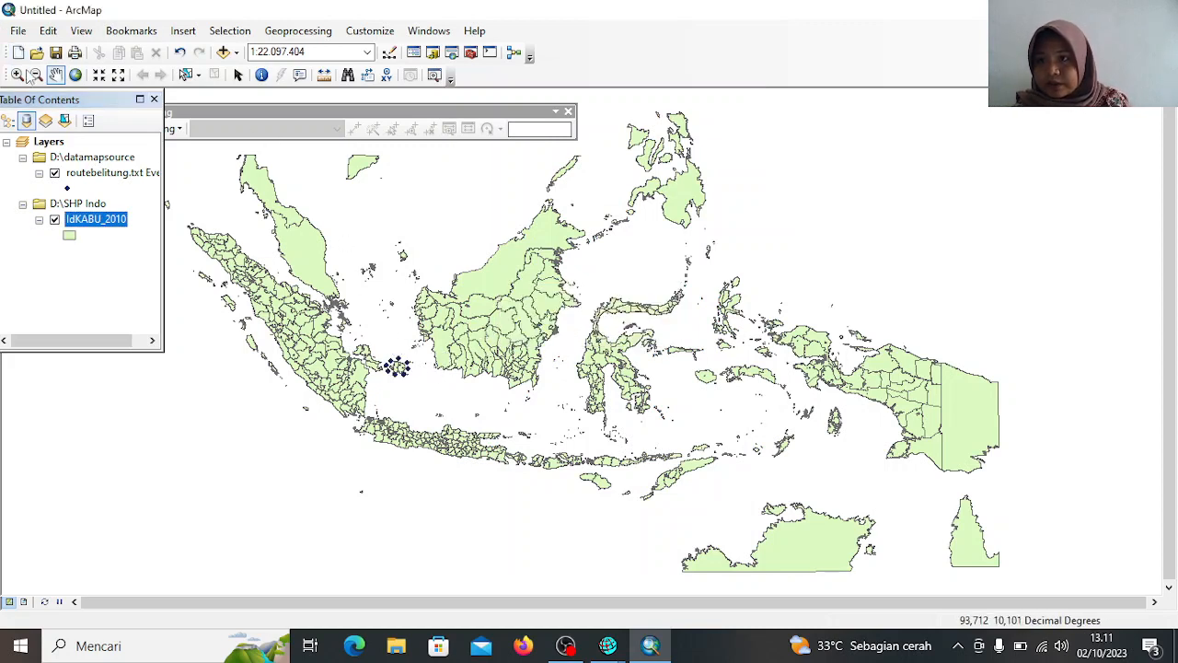
Zoom the map in on the route points surrounding Belitung island
left_click(18, 74)
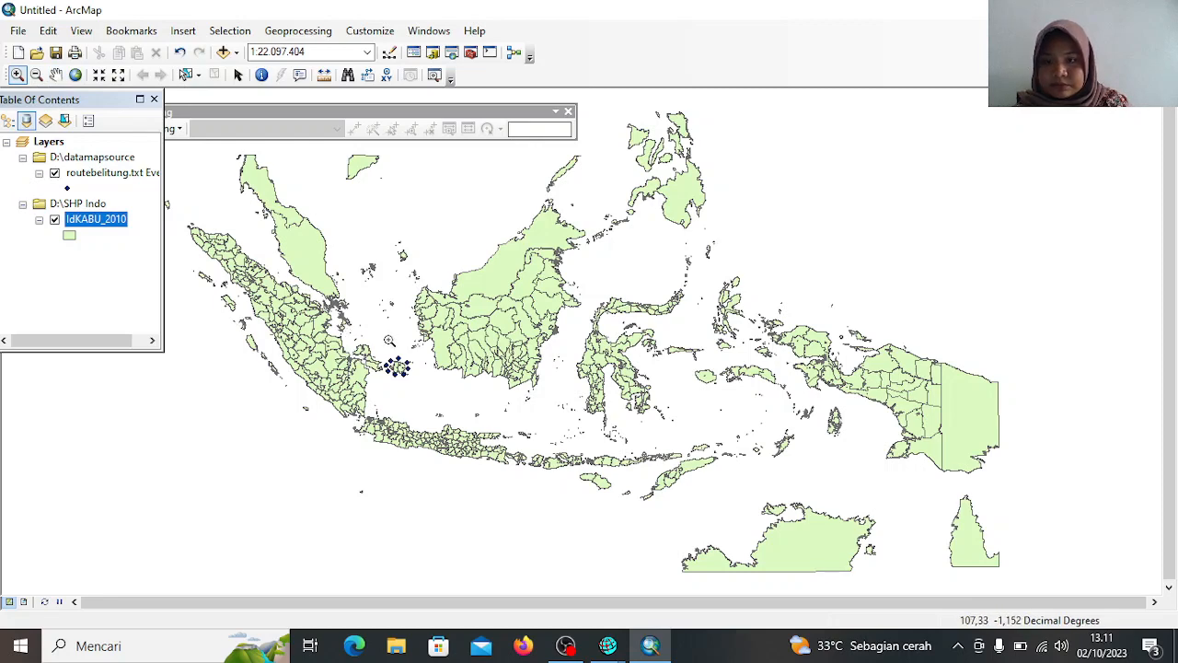
scroll(388, 341, "up", 1)
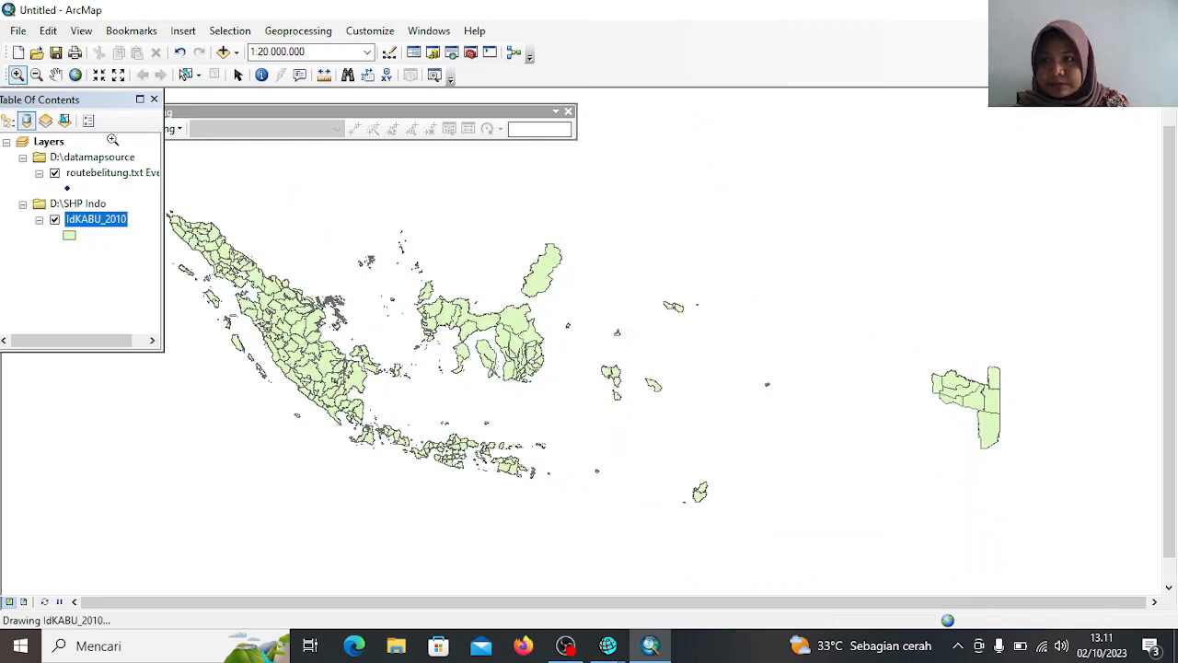
scroll(377, 355, "up", 1)
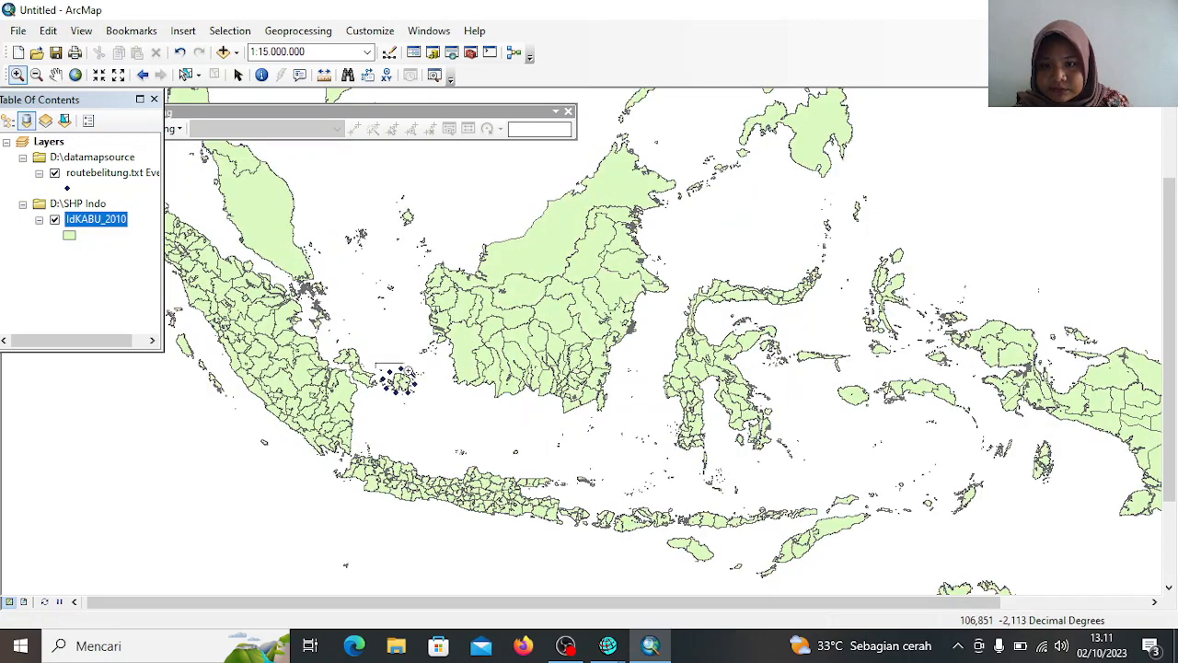
left_click_drag(376, 365, 429, 412)
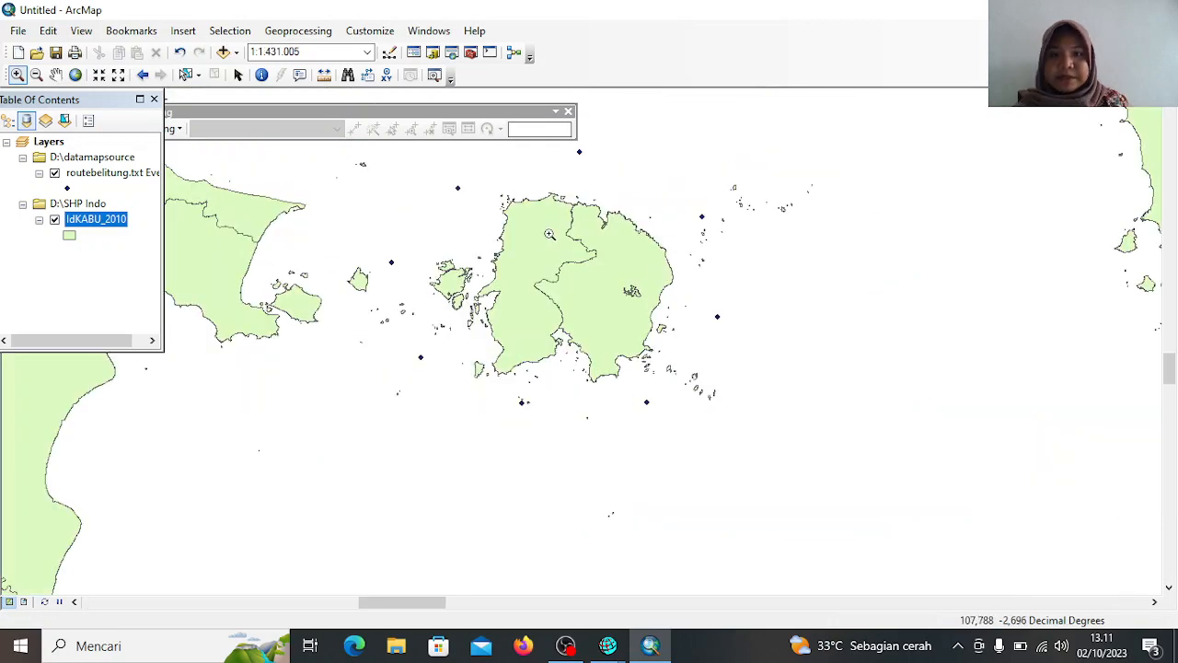